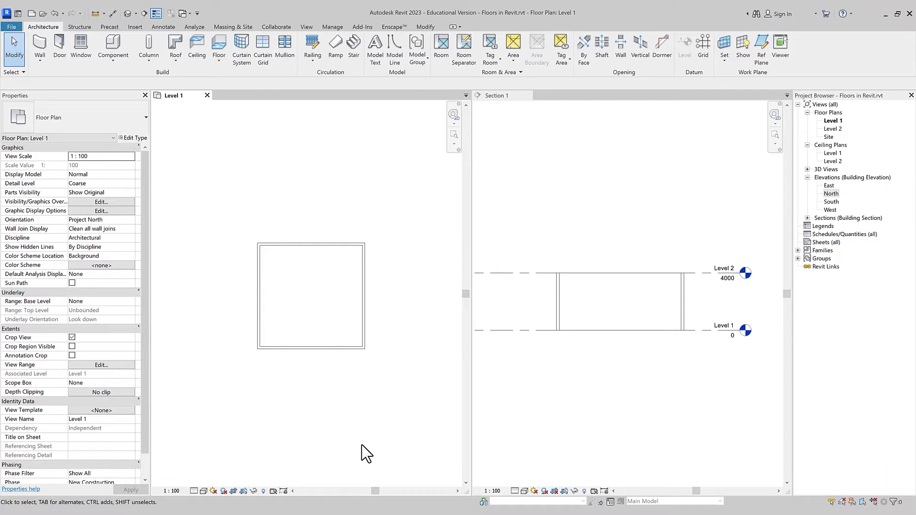
Step: Expand the Floor drop-down to list Architectural, Structural, Floor by Face and Slab Edge
left_click(219, 61)
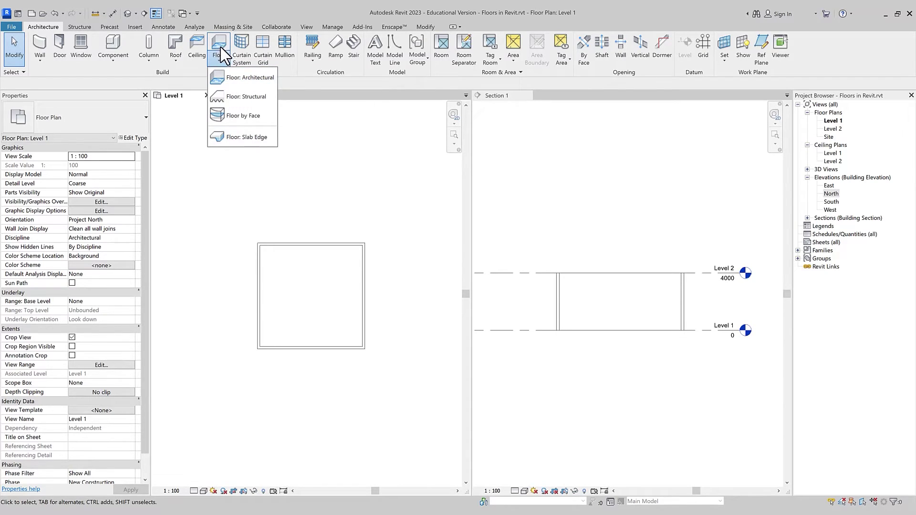
Step: Start a new floor from Section 1 and open the Level 1 floor plan for sketching
left_click(187, 76)
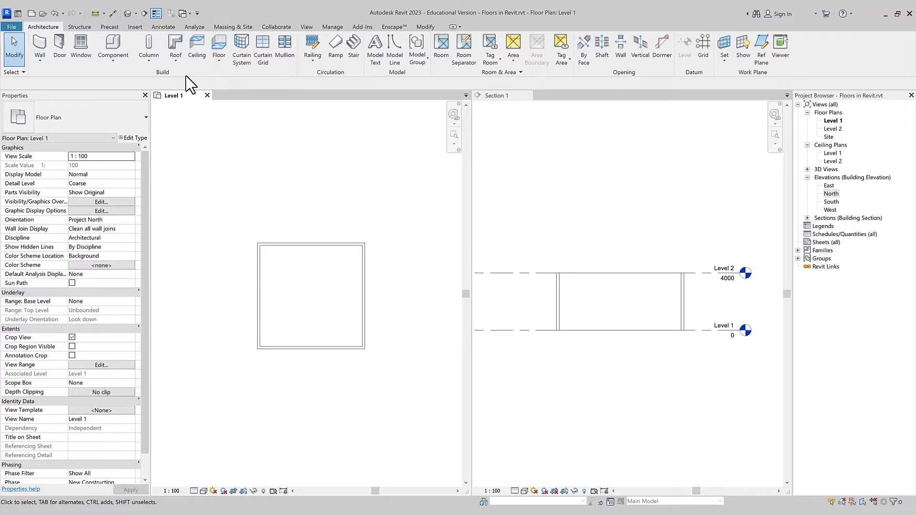
left_click(537, 133)
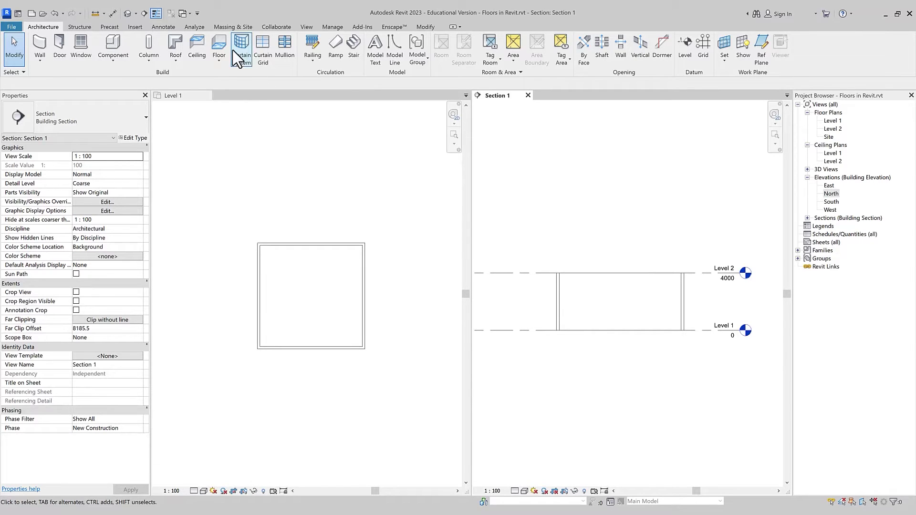
left_click(219, 44)
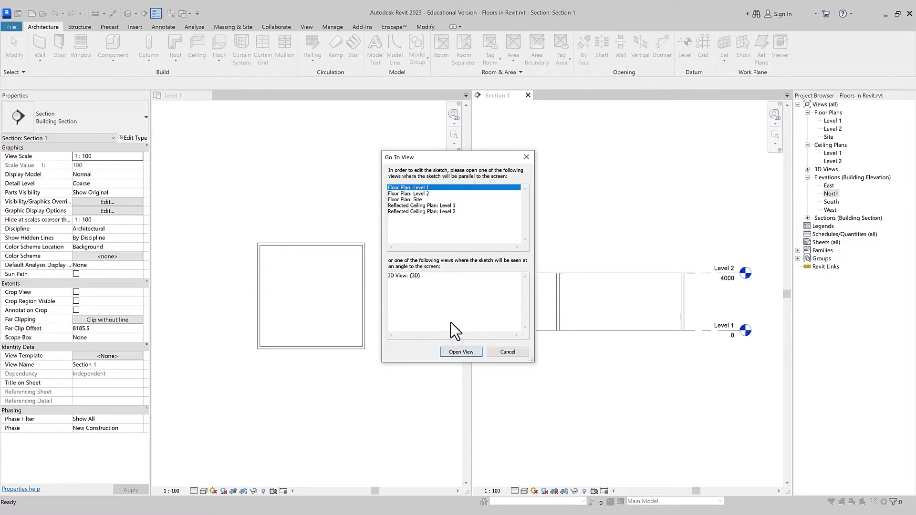
left_click(409, 193)
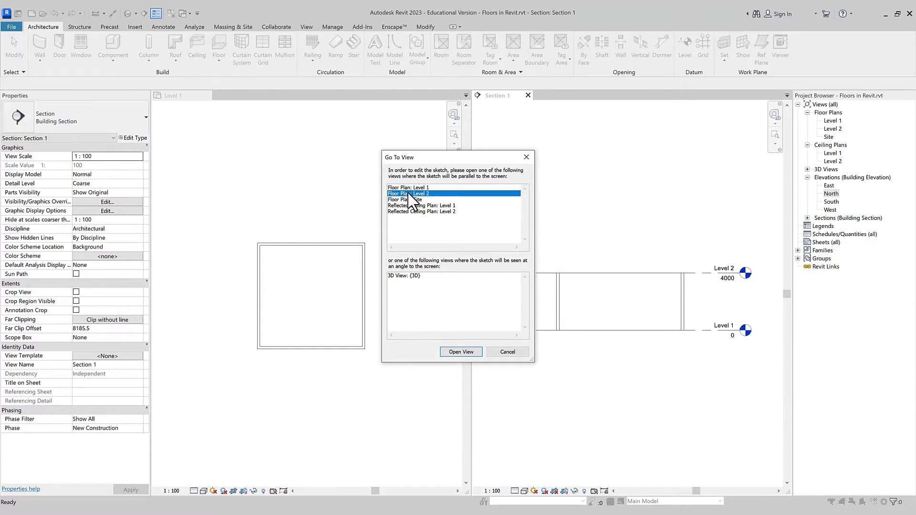
left_click(412, 188)
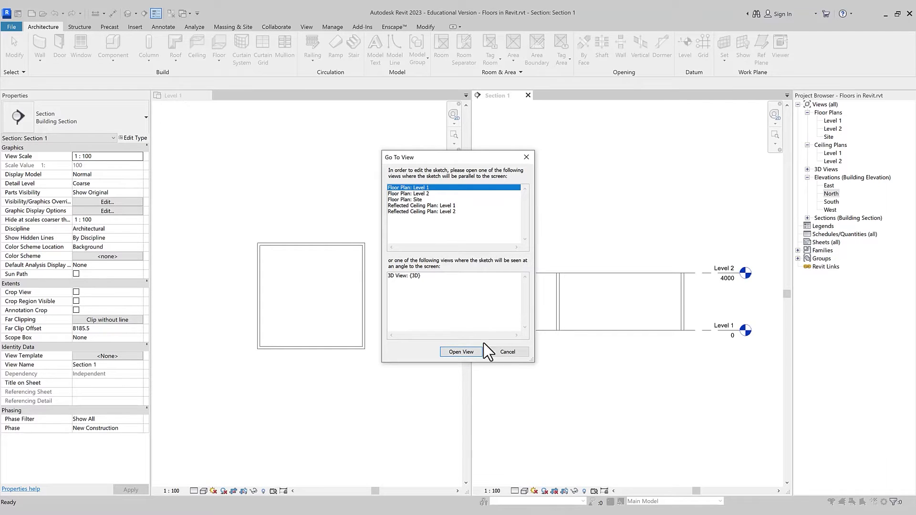
left_click(461, 352)
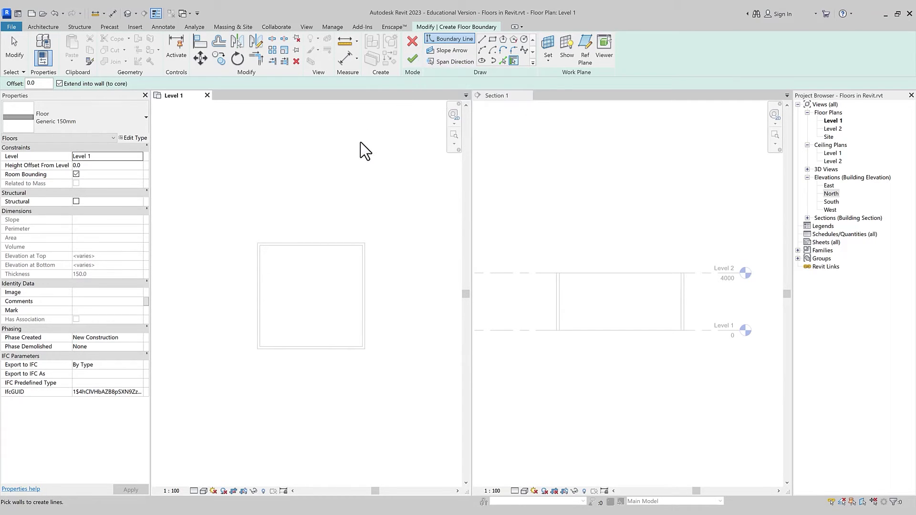
Step: Cancel the Boundary Line tool and list the available floor types
right_click(342, 140)
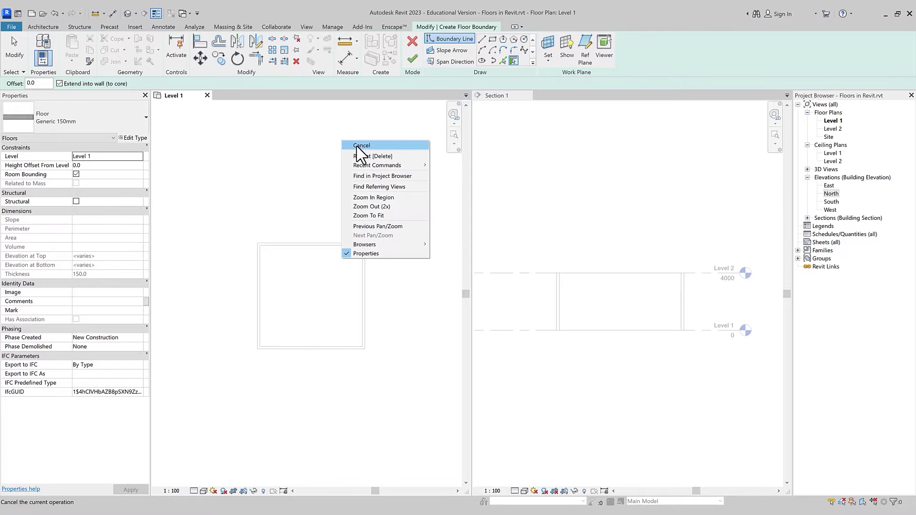
left_click(357, 147)
right_click(358, 148)
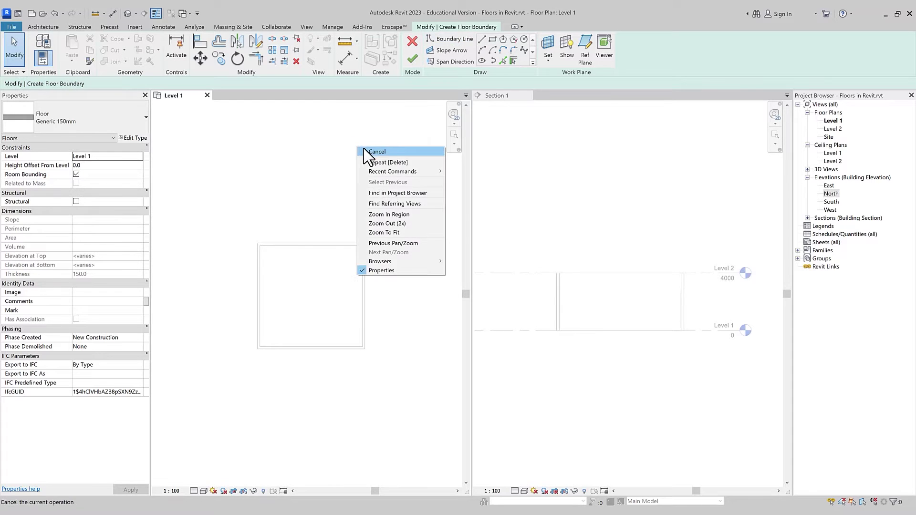
left_click(277, 137)
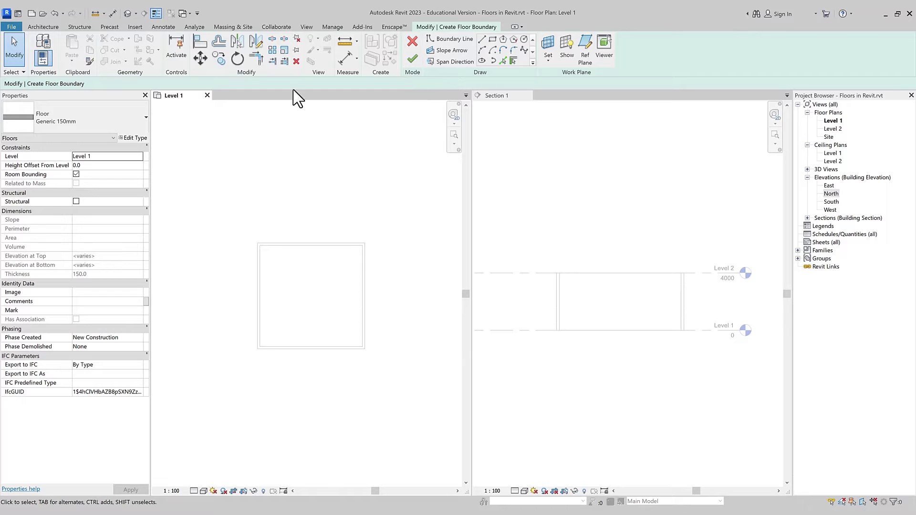
left_click(140, 121)
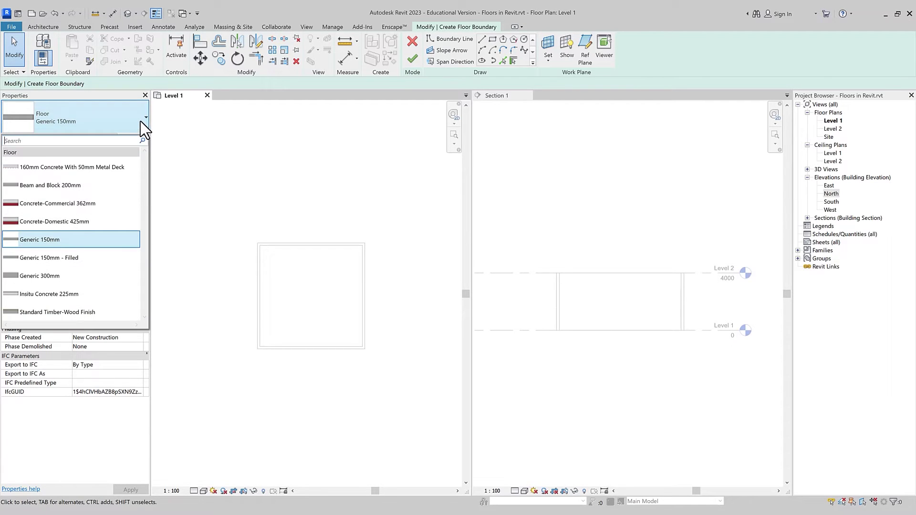
mouse_move(71, 239)
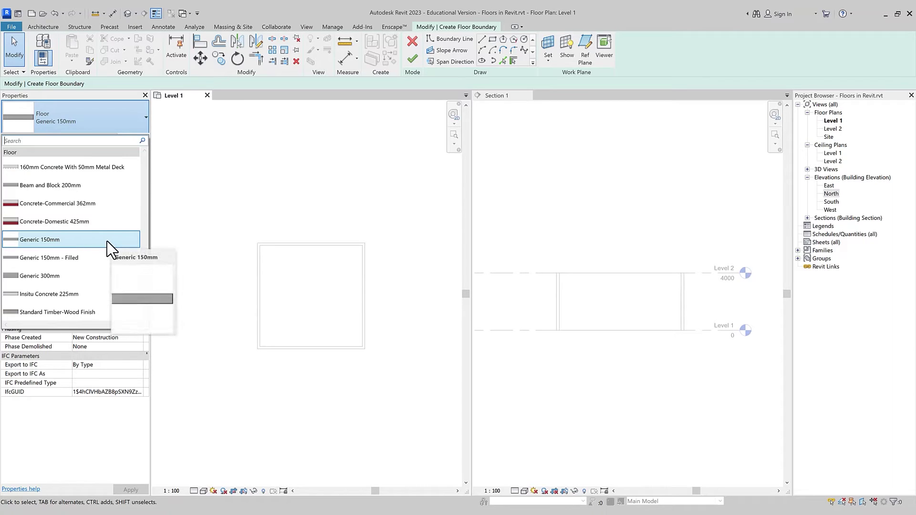
left_click(138, 245)
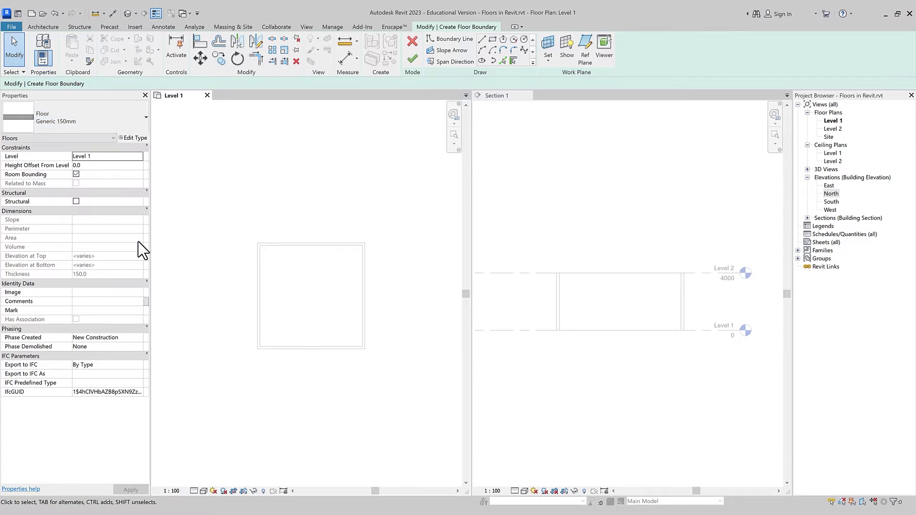
left_click(147, 122)
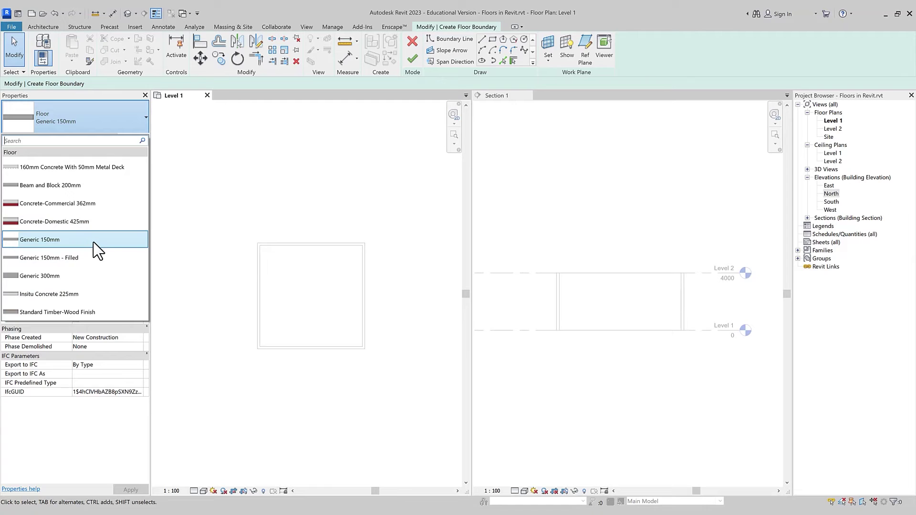
mouse_move(72, 240)
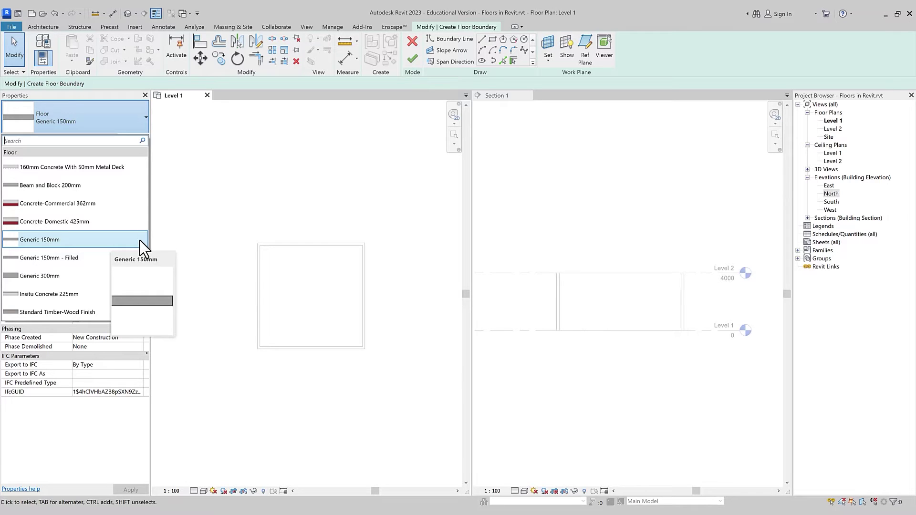
left_click(143, 241)
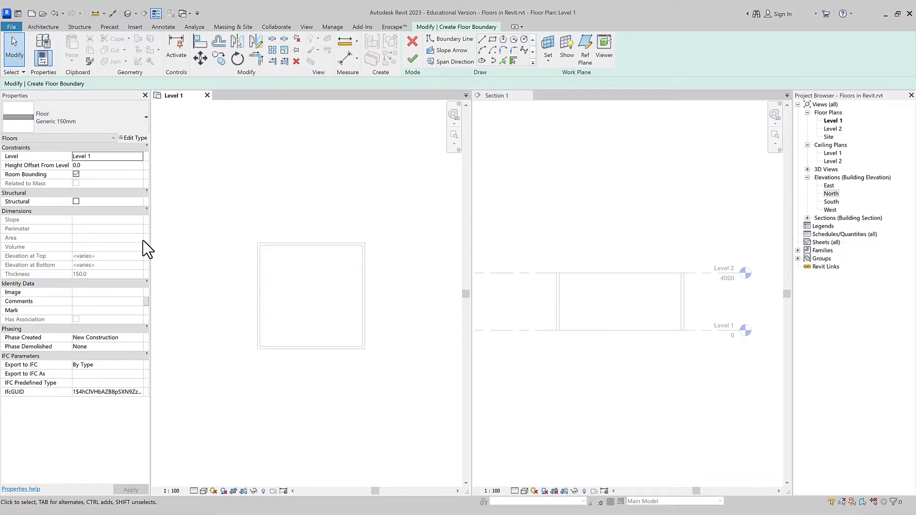
left_click(140, 156)
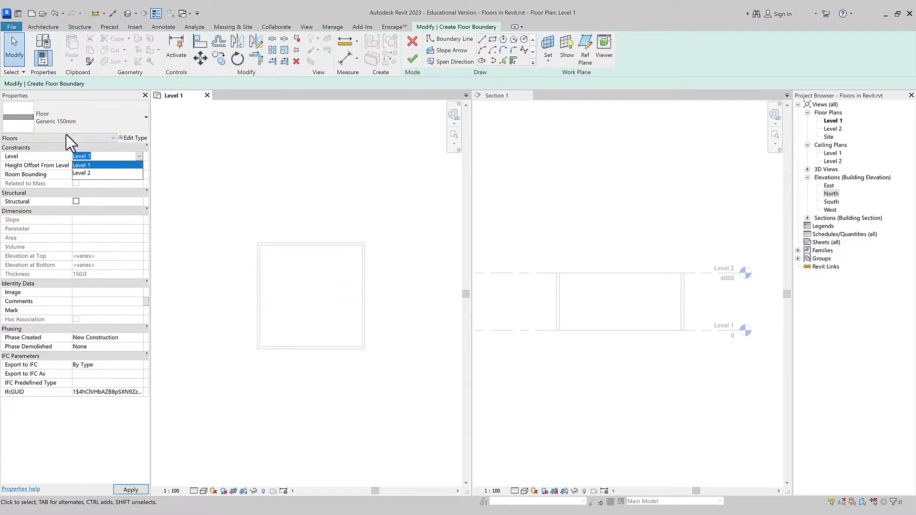
left_click(106, 166)
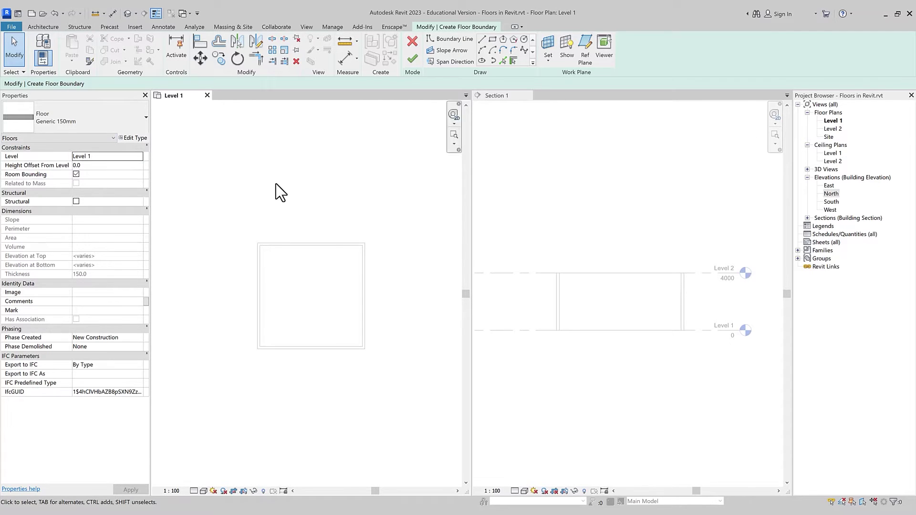
left_click(138, 156)
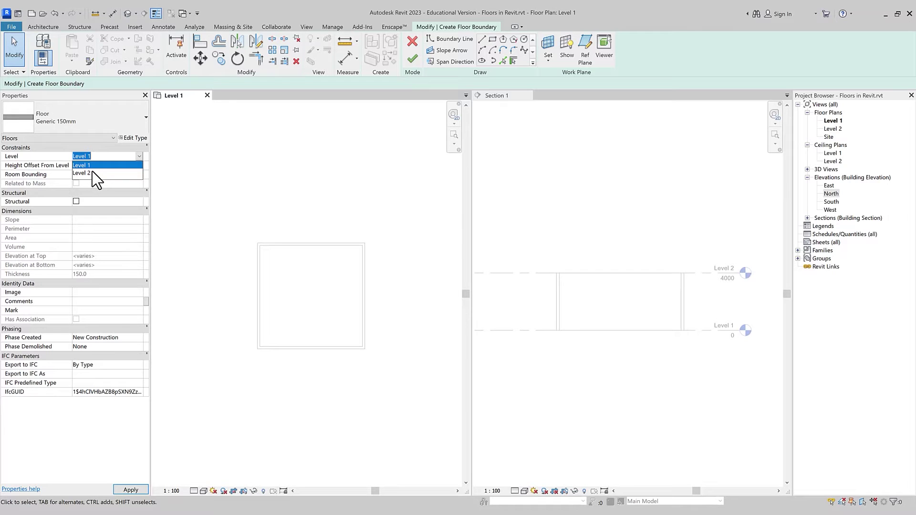
left_click(32, 173)
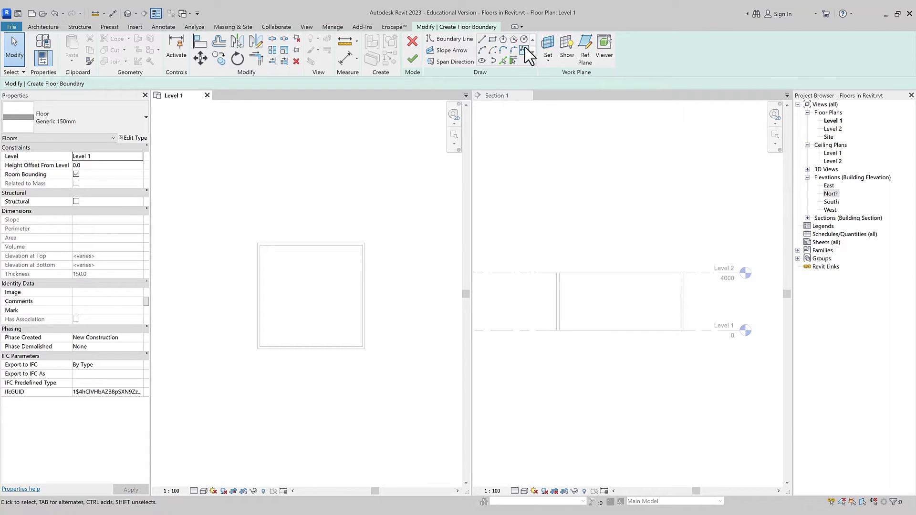
left_click(492, 40)
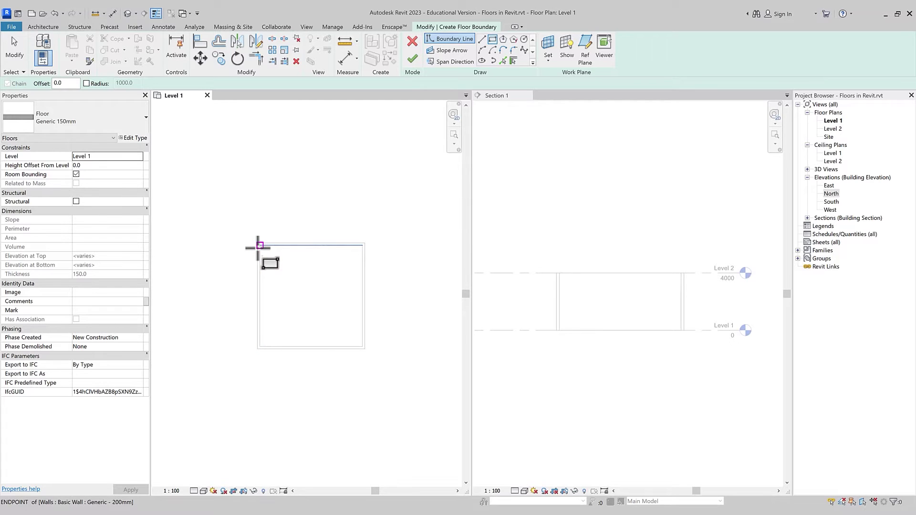
Step: Sketch a rectangular boundary between opposite wall corners and finish the Generic 150mm floor
right_click(258, 246)
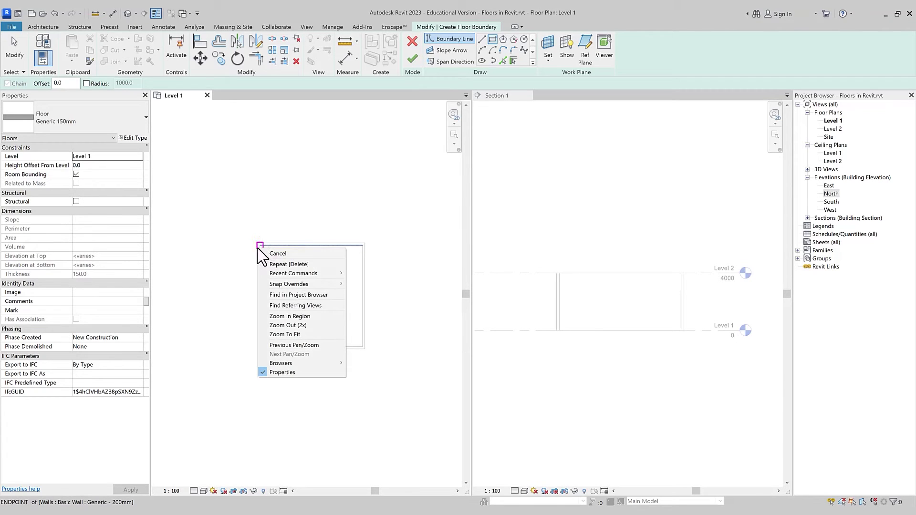
mouse_move(289, 284)
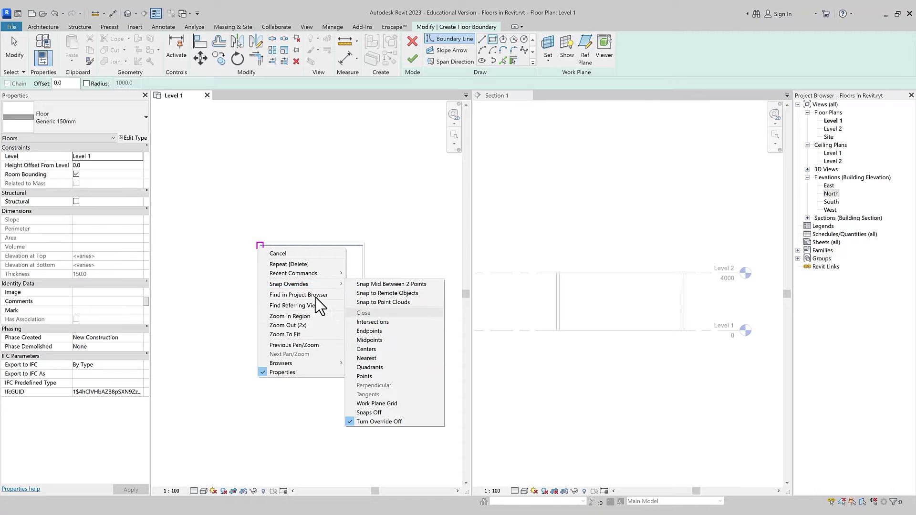
left_click(259, 248)
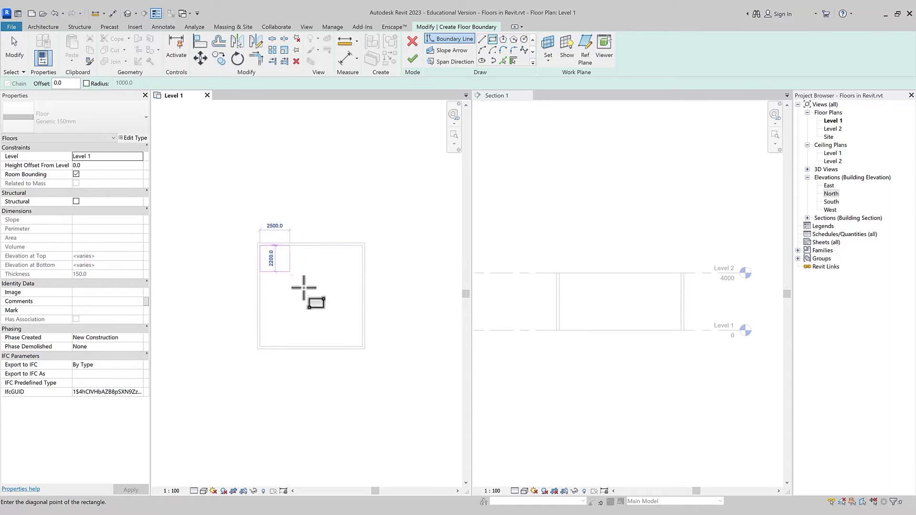
left_click(363, 347)
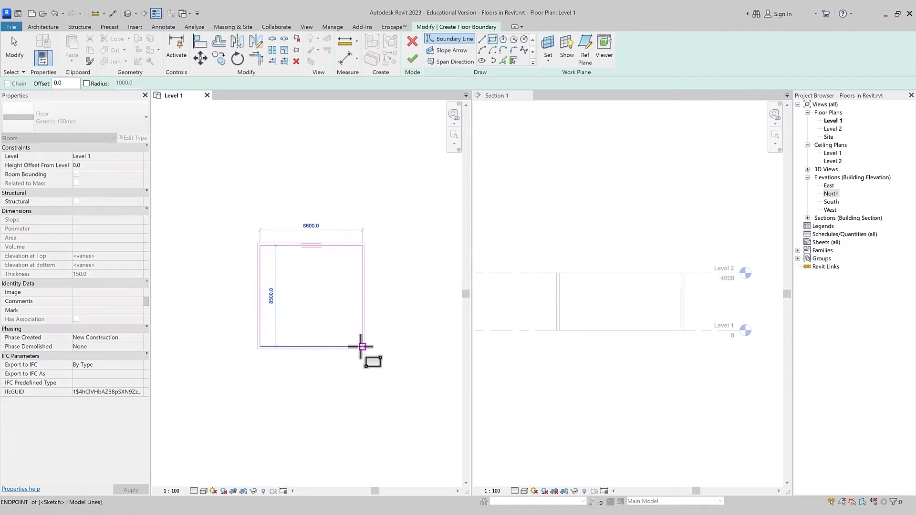
left_click(363, 347)
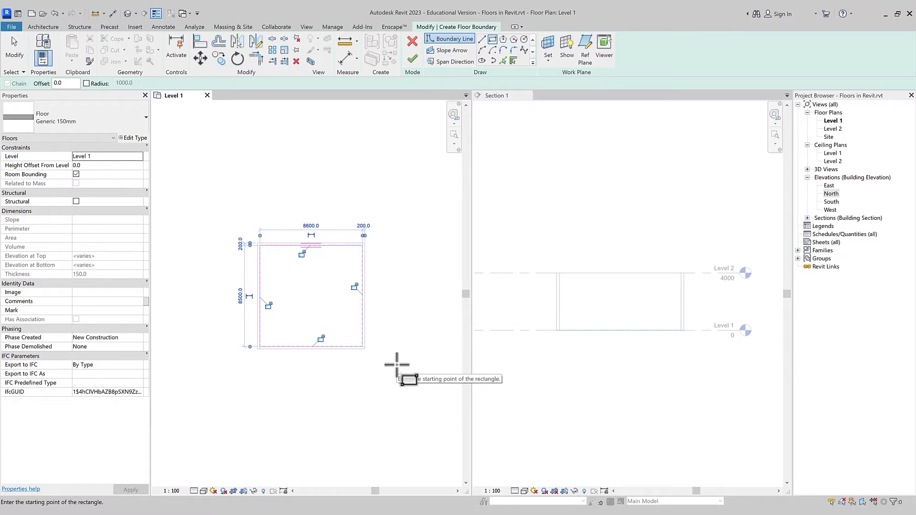
left_click(412, 60)
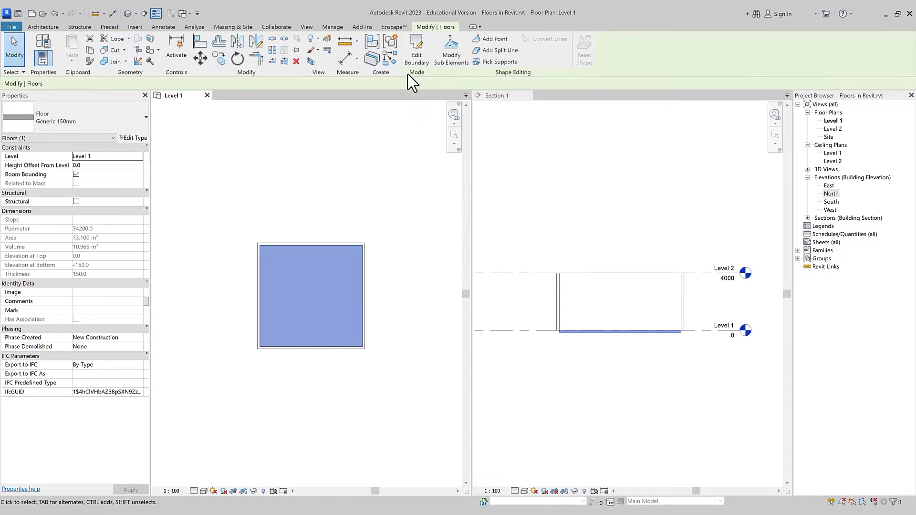
Step: Try pulling the floor's right edge 1000 in, then discard the boundary edits
left_click(416, 63)
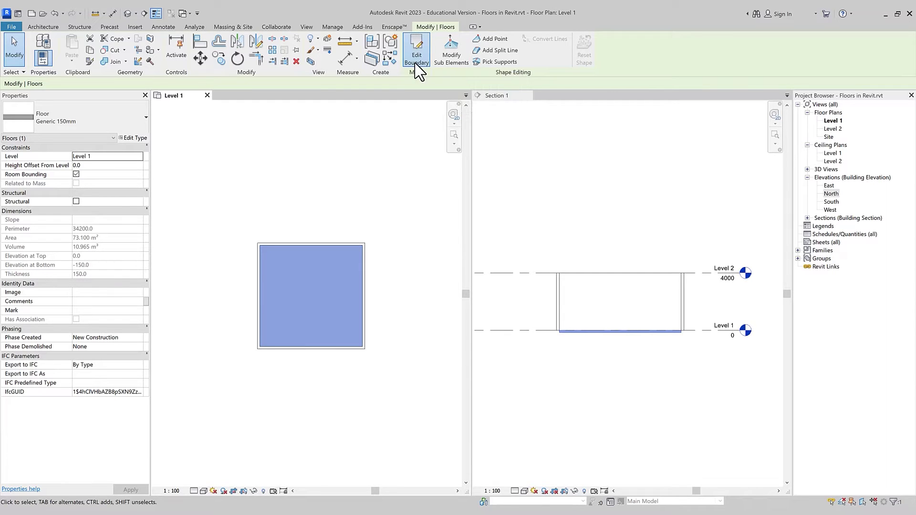
left_click(359, 298)
left_click_drag(358, 299, 351, 298)
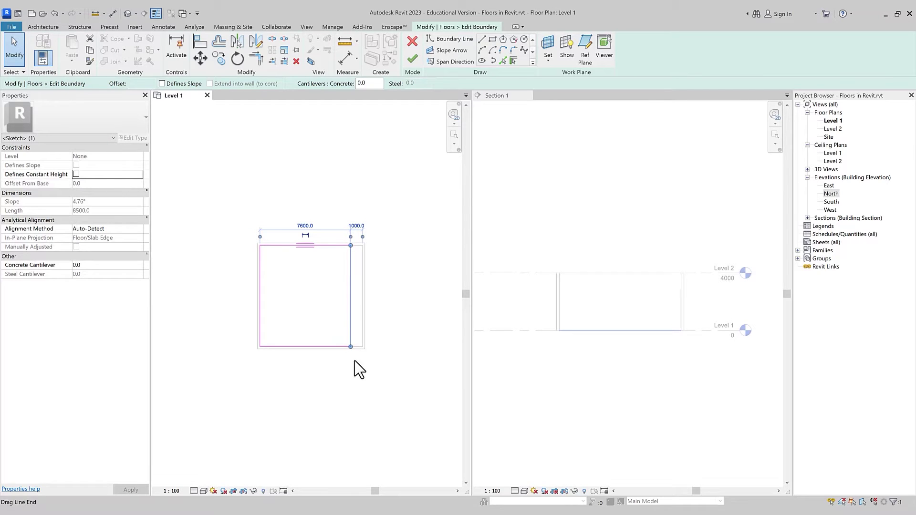
left_click(412, 42)
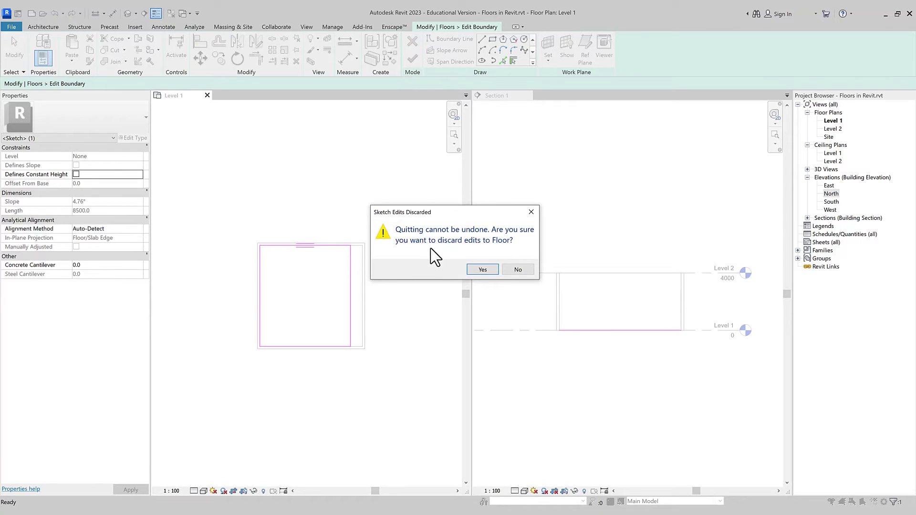
left_click(488, 271)
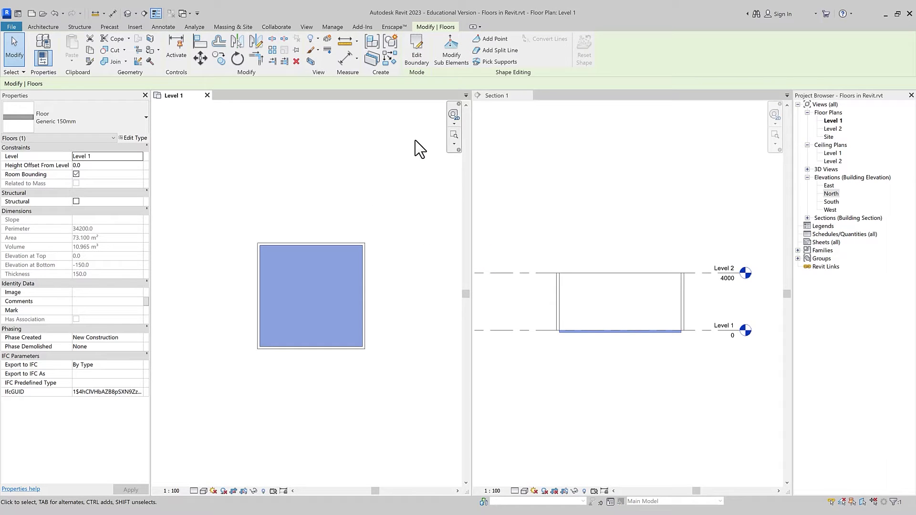
Step: Move the bottom wall down, undo it, and make Section 1 active
left_click(374, 386)
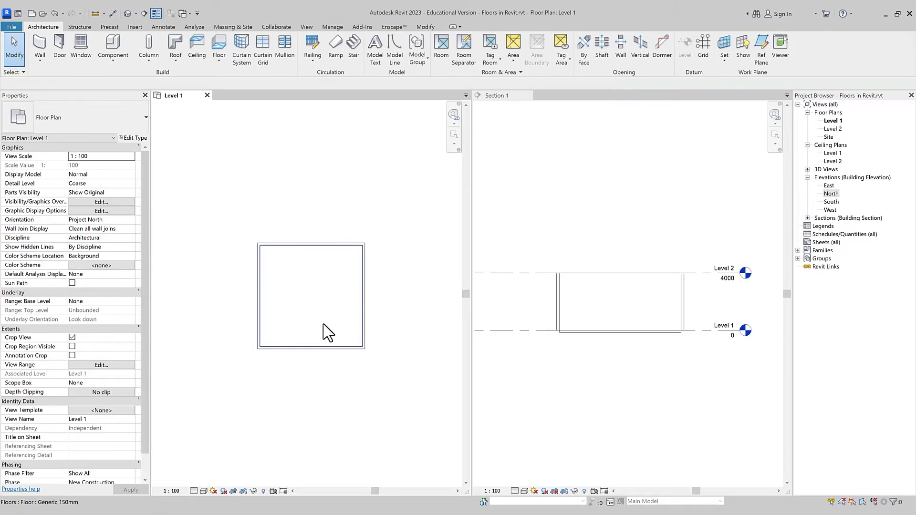
left_click(329, 353)
left_click_drag(328, 348, 328, 368)
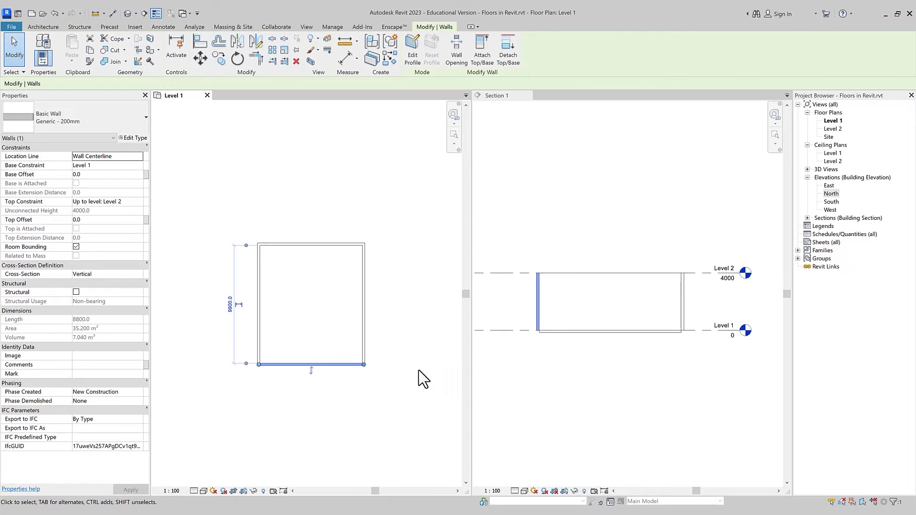
key("ctrl+z")
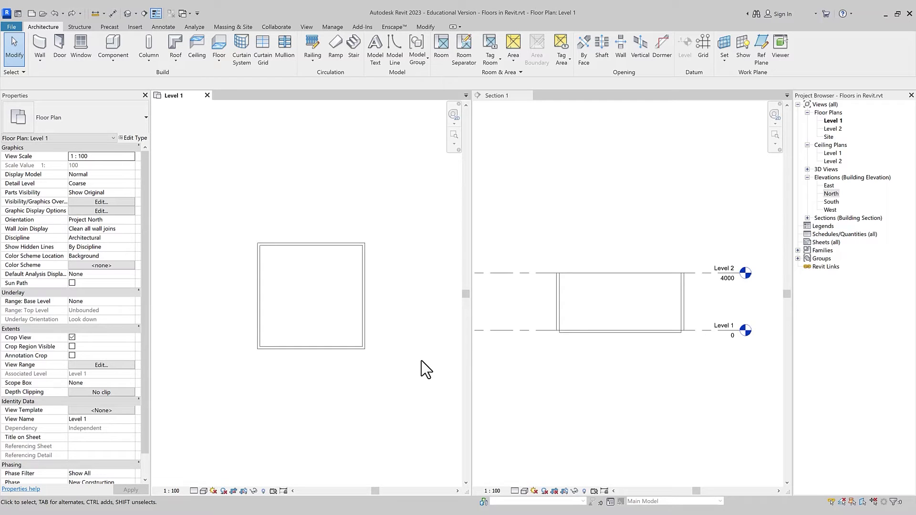
left_click(584, 333)
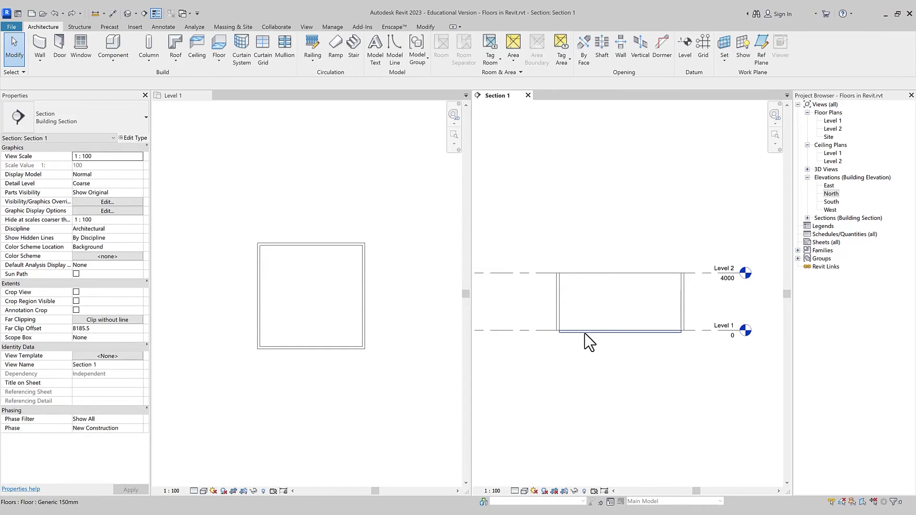
Step: Select the floor and reopen its boundary sketch in the Level 1 plan, testing the right line
left_click(597, 351)
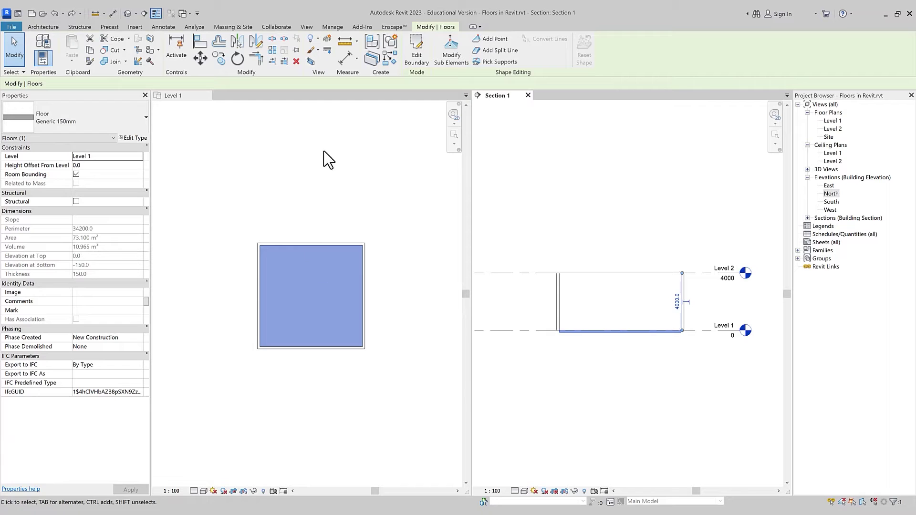
left_click(188, 97)
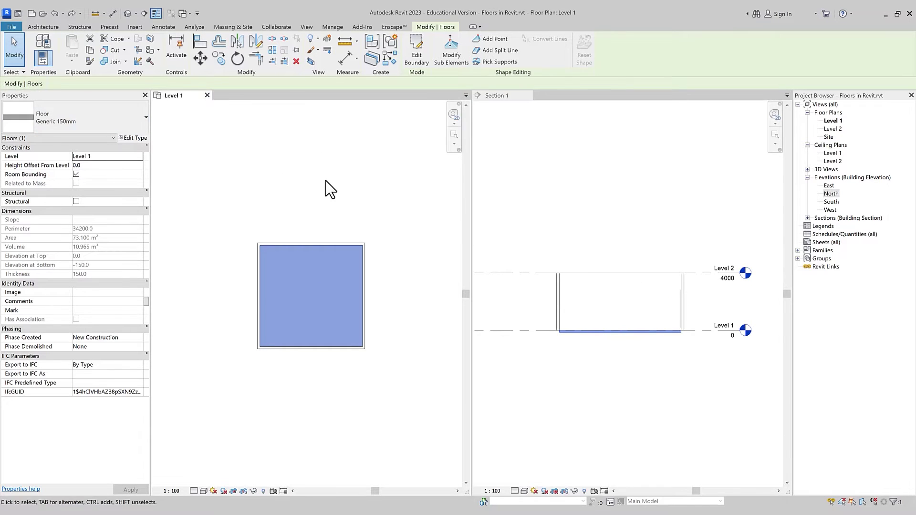
left_click(417, 48)
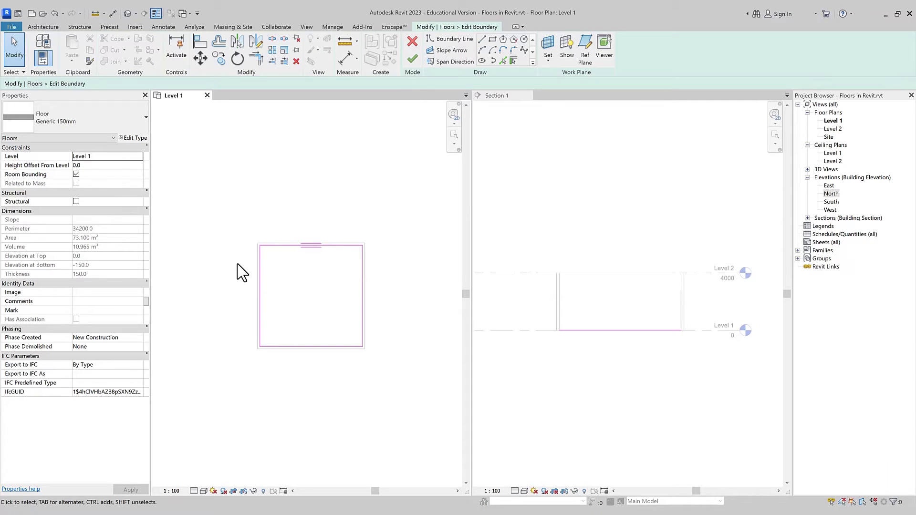
left_click(364, 264)
scroll(363, 246, "up", 2)
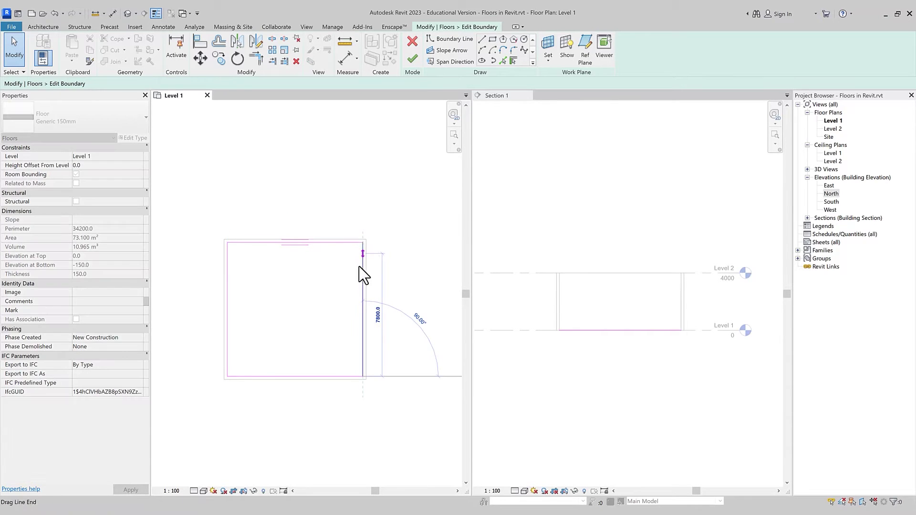
left_click_drag(362, 243, 355, 268)
key("Escape")
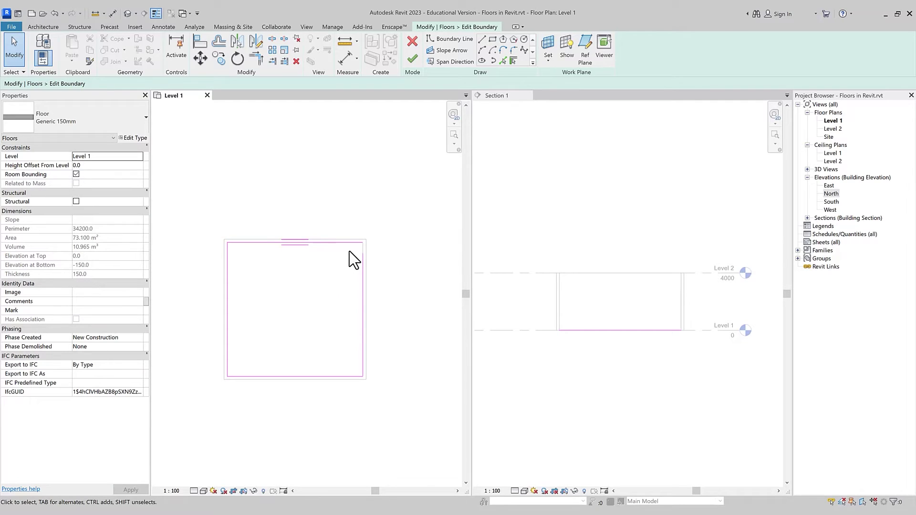
left_click(411, 59)
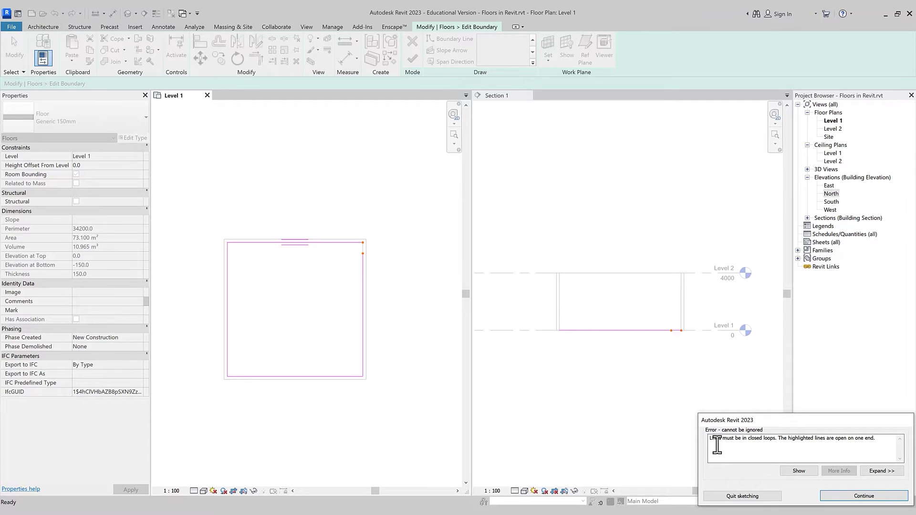
left_click_drag(751, 439, 774, 442)
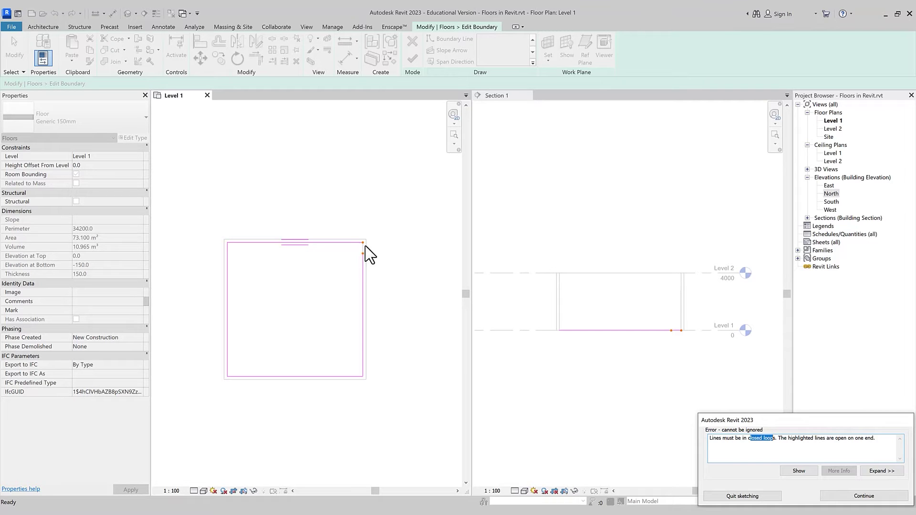
left_click(799, 472)
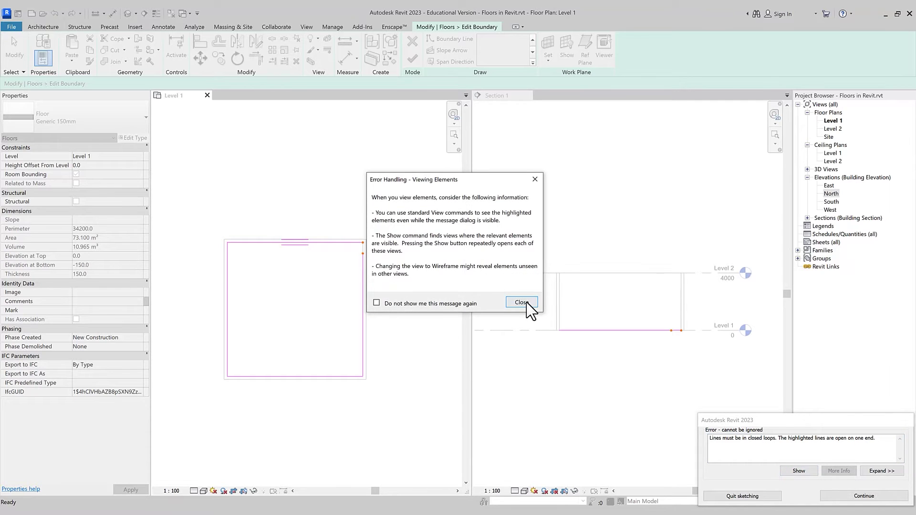
left_click(522, 302)
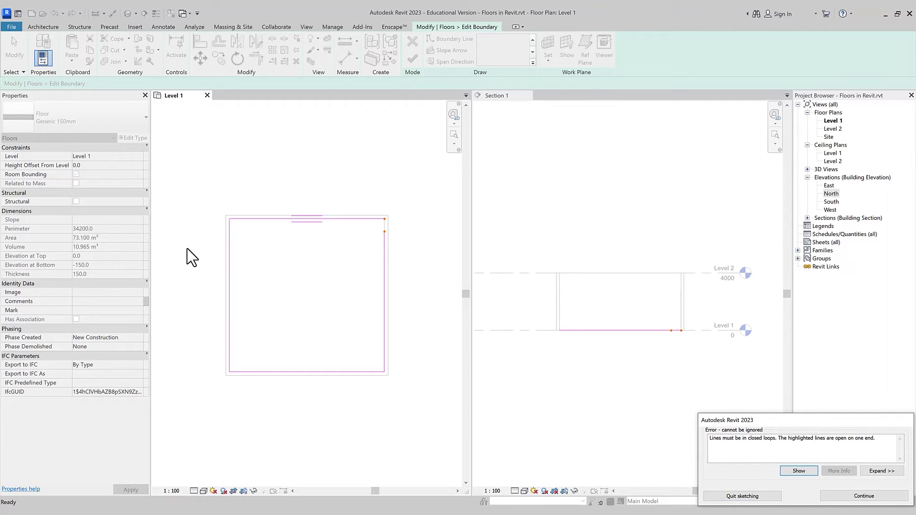
left_click(885, 496)
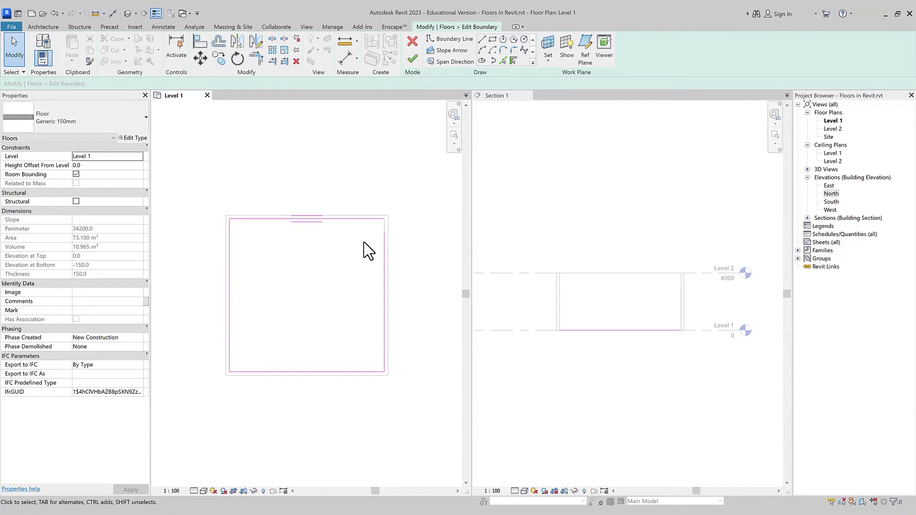
Step: Trim the right and top boundary lines into a corner with TR, finish, then reopen the boundary
key("t")
key("r")
left_click(383, 240)
left_click(374, 219)
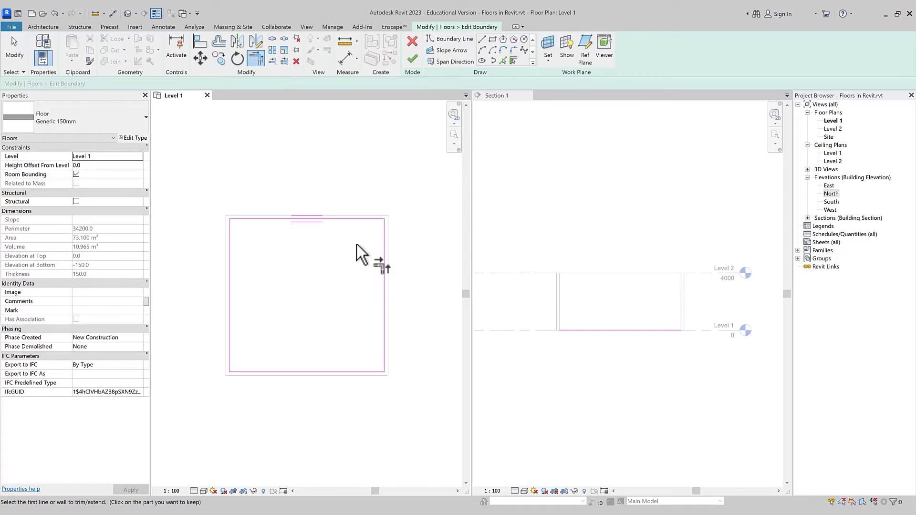
left_click(413, 59)
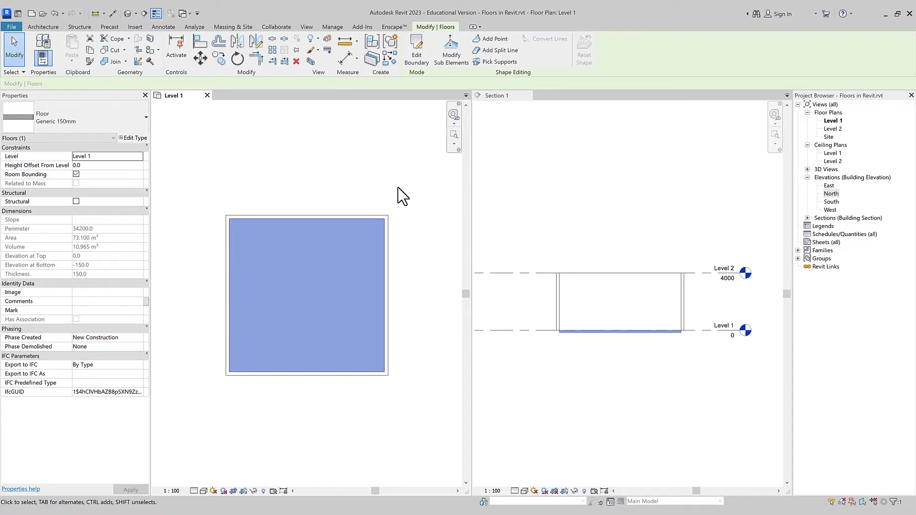
left_click(422, 57)
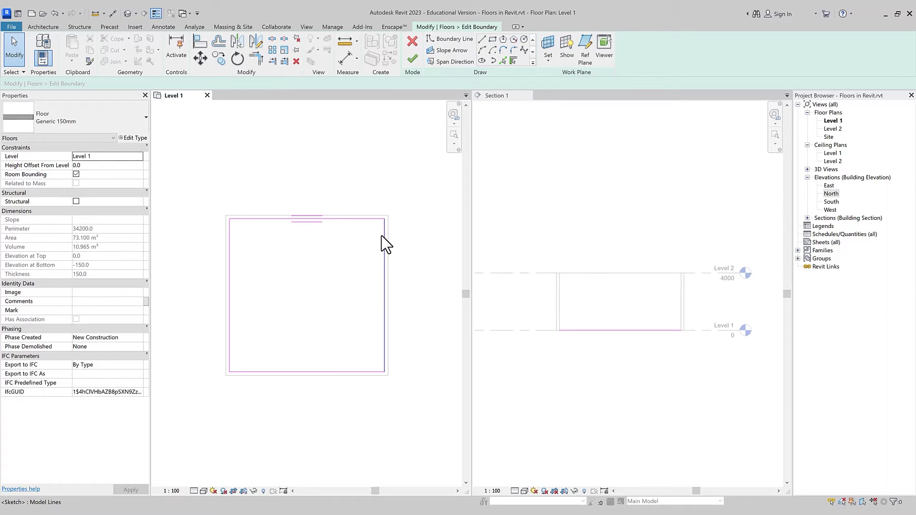
Step: Start a straight boundary line at the top-right corner, then cancel it
left_click(482, 39)
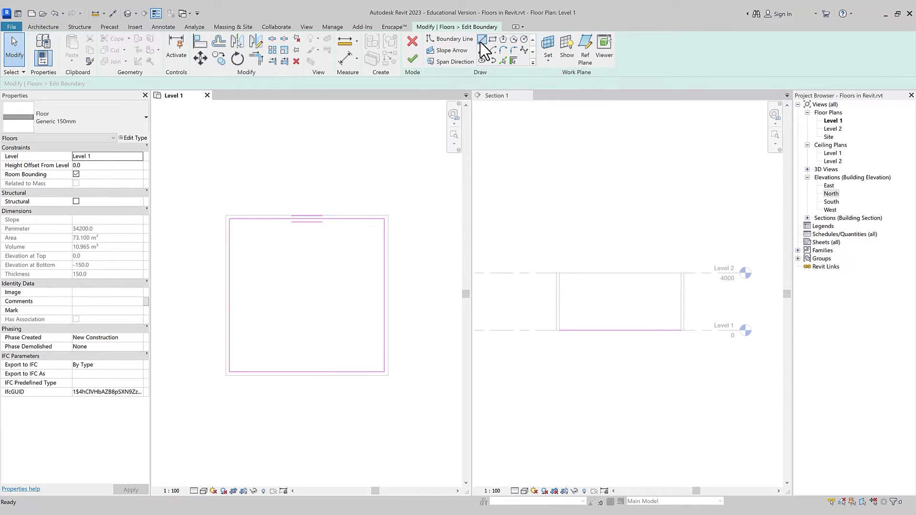
scroll(377, 219, "up", 2)
left_click(387, 219)
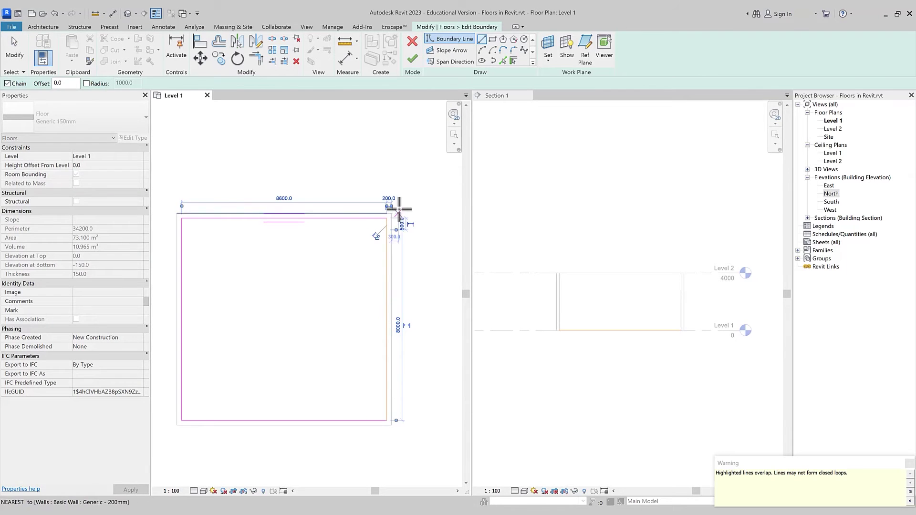
key("Escape")
key("Escape")
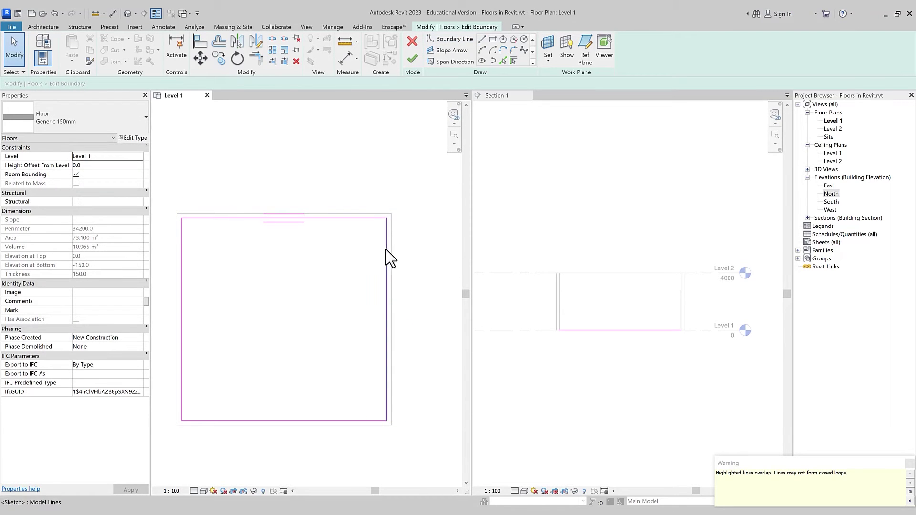
scroll(385, 242, "up", 1)
scroll(446, 191, "down", 2)
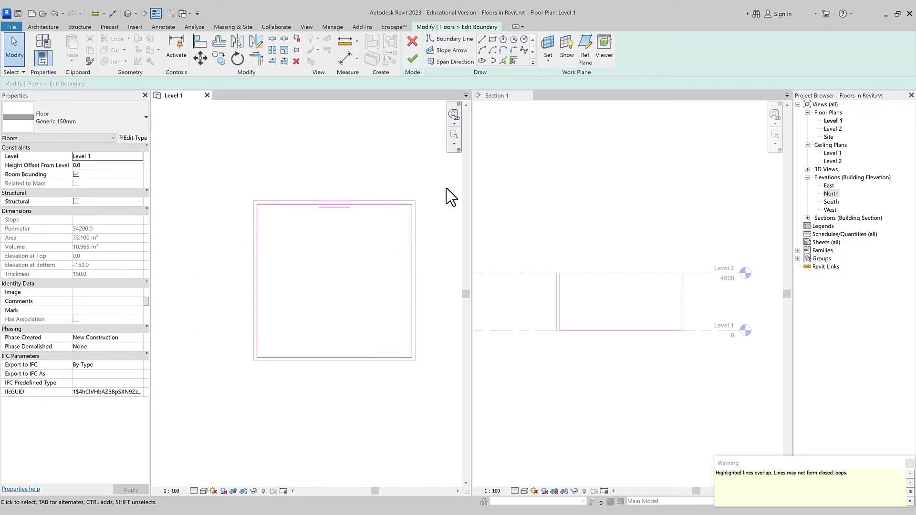
scroll(452, 196, "down", 1)
Step: Resolve the overlapping-lines error and finish the floor at 73.100 m²
left_click(413, 58)
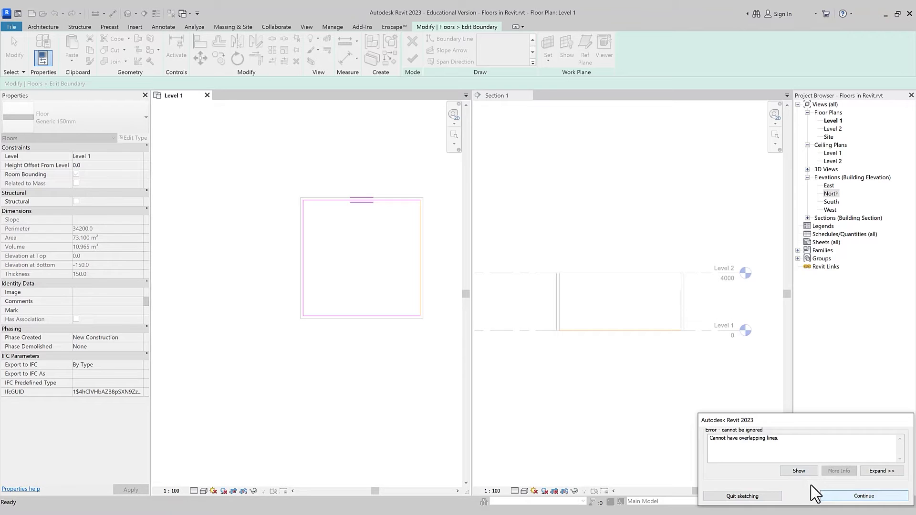
left_click(800, 472)
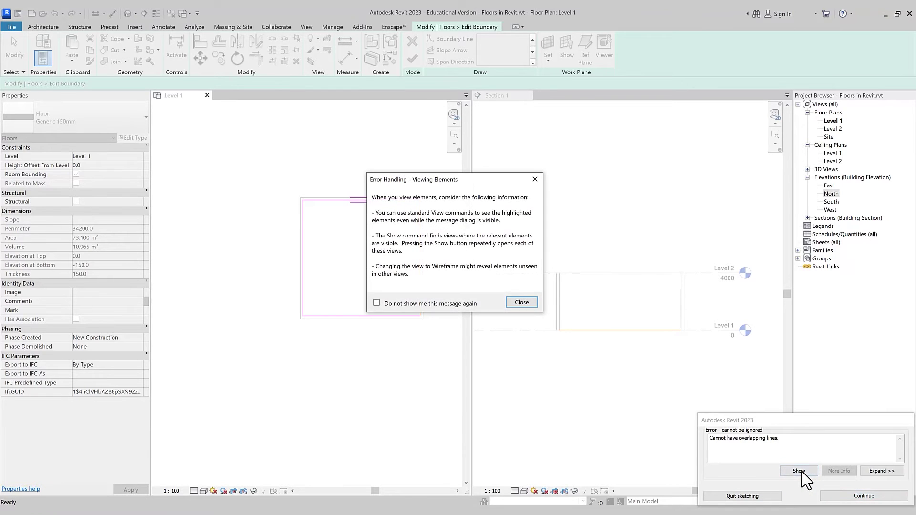
left_click(525, 305)
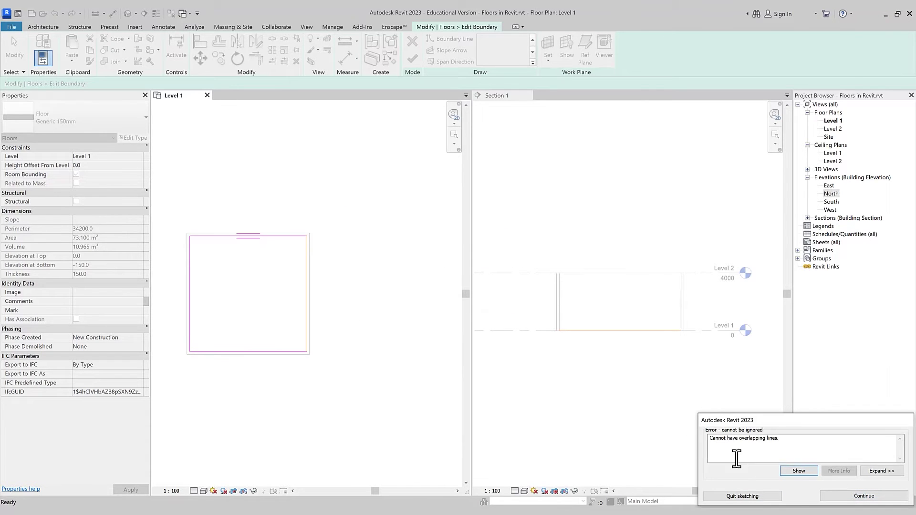
left_click(844, 496)
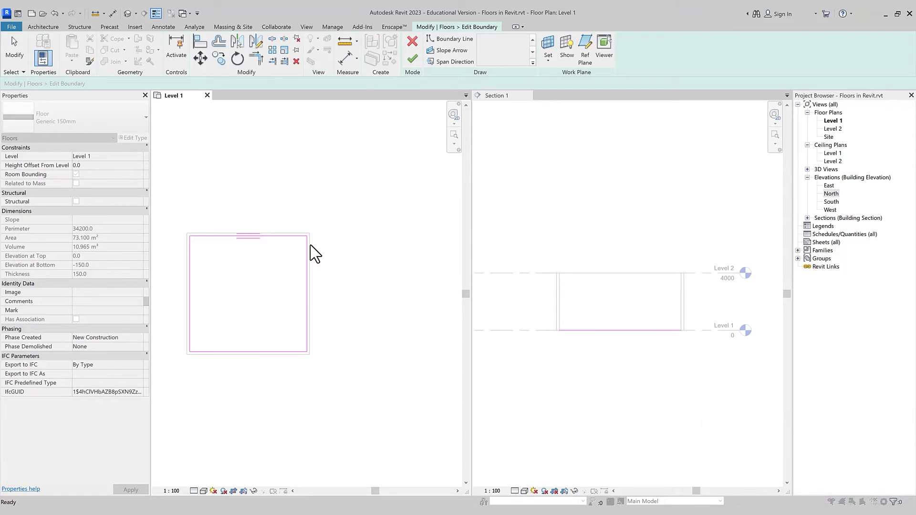
scroll(306, 246, "up", 2)
left_click(331, 279)
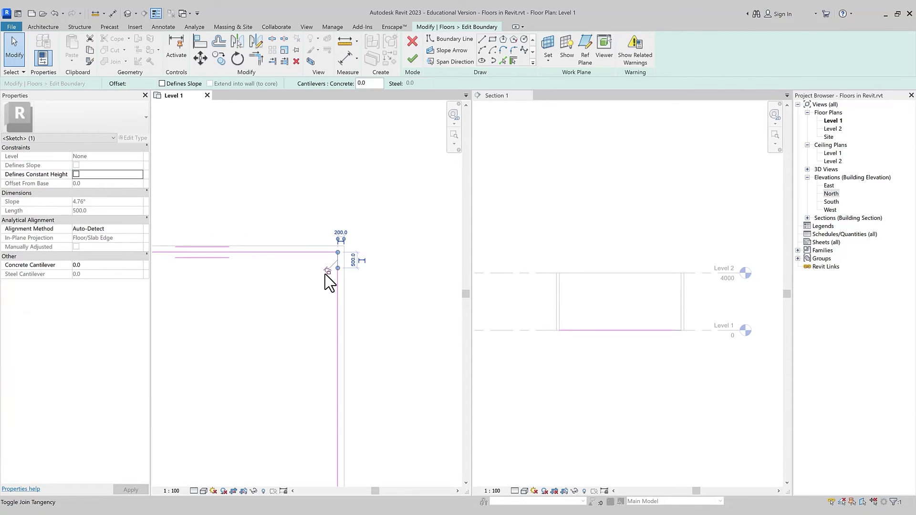
left_click(371, 319)
scroll(439, 215, "down", 2)
scroll(416, 163, "down", 1)
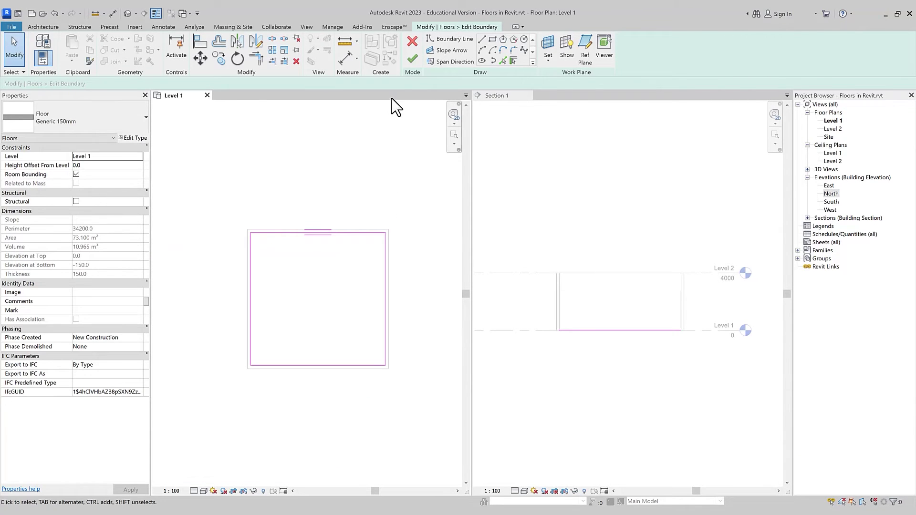
left_click(411, 64)
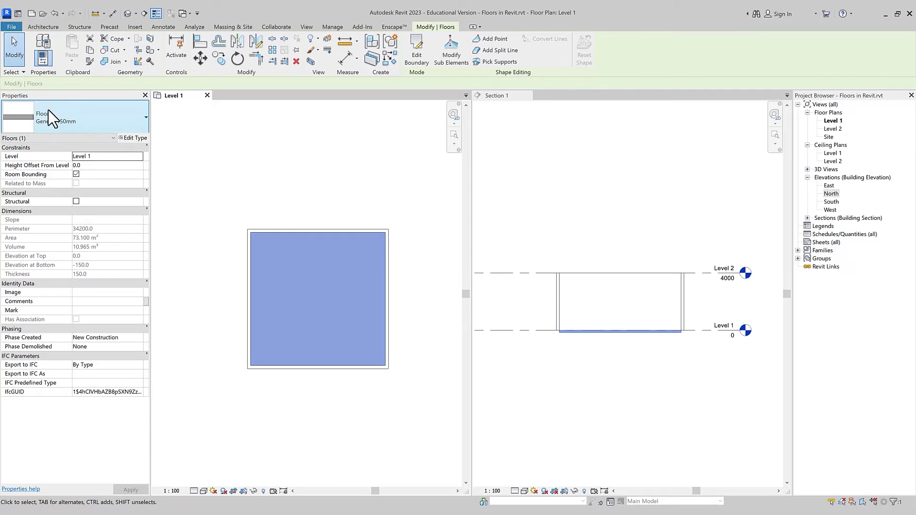
Step: Try the 160mm Concrete With 50mm Metal Deck, Beam and Block 200mm and Concrete-Commercial 362mm floor types
left_click(148, 117)
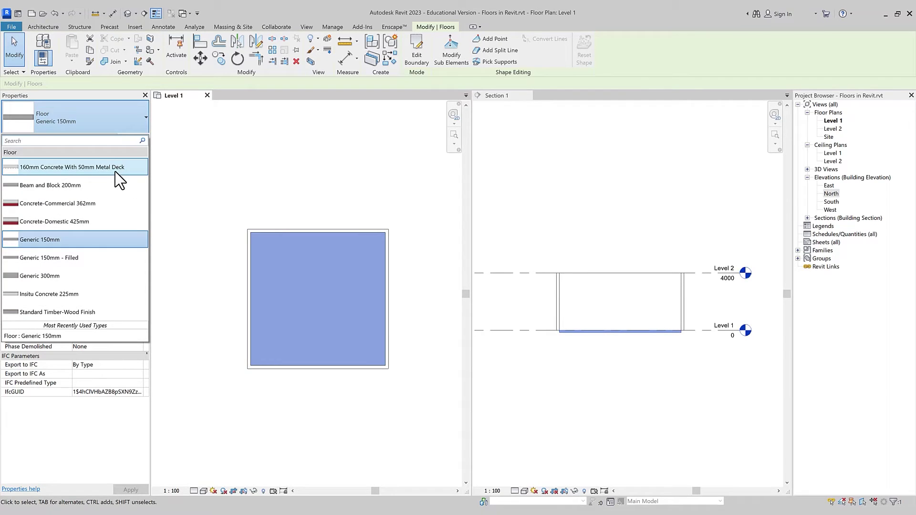
left_click(118, 179)
scroll(630, 326, "up", 2)
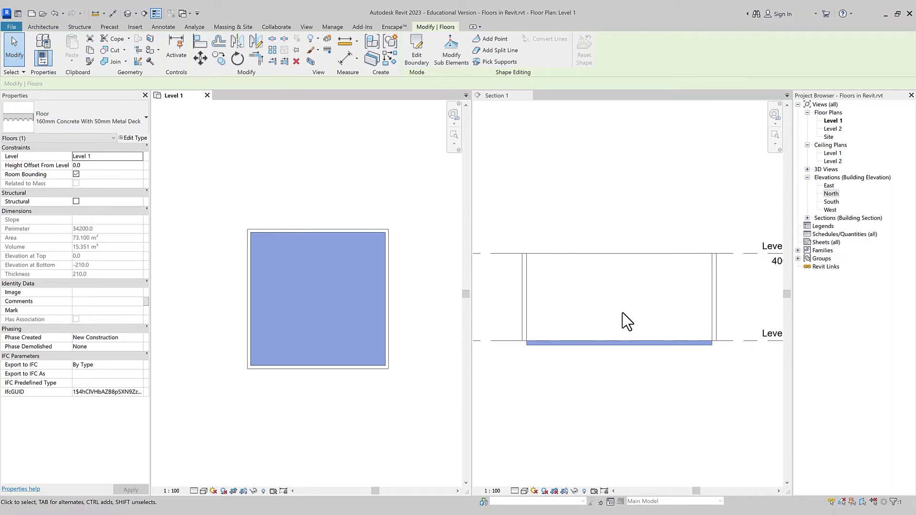
left_click(125, 115)
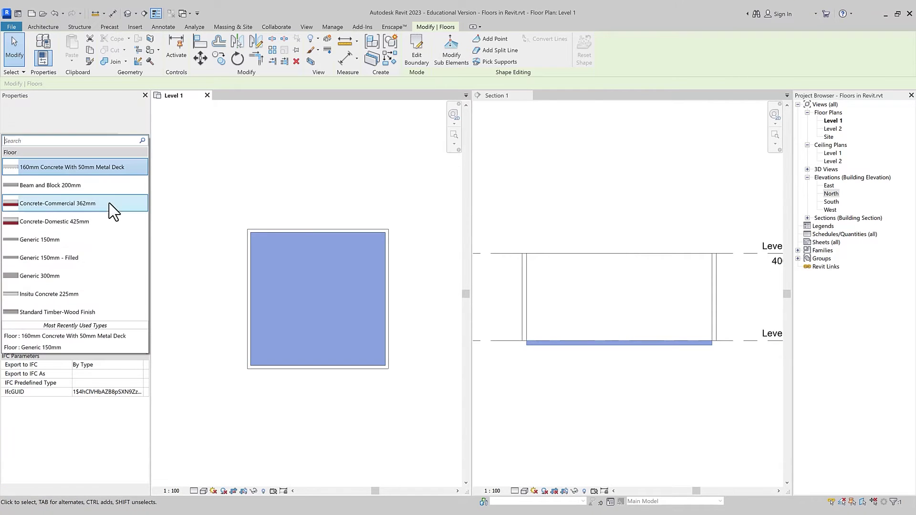
left_click(96, 186)
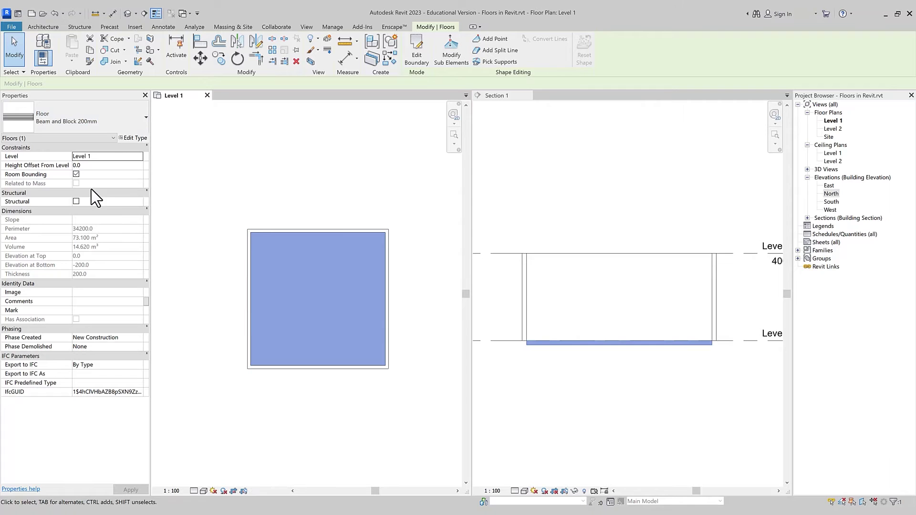
left_click(125, 126)
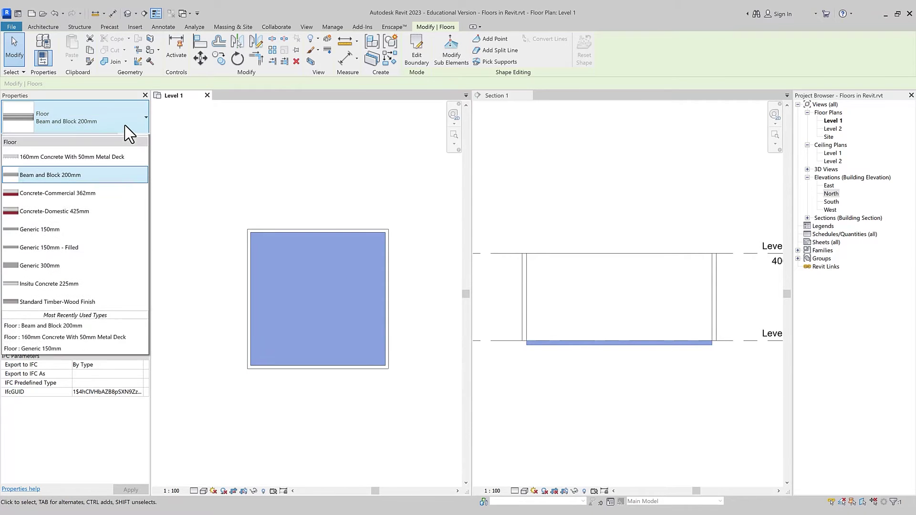
left_click(102, 210)
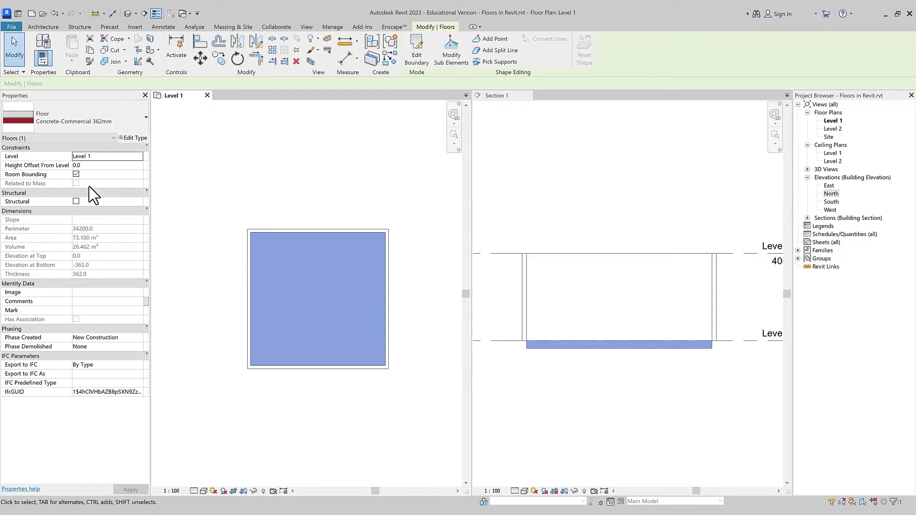
Step: Try Concrete-Domestic 425mm, then settle on Generic 300mm, 300 thick
left_click(109, 118)
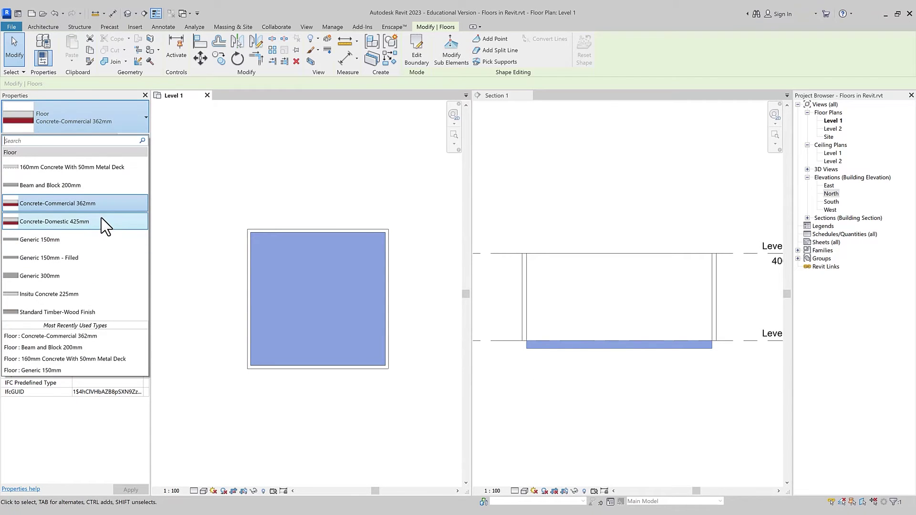
left_click(103, 221)
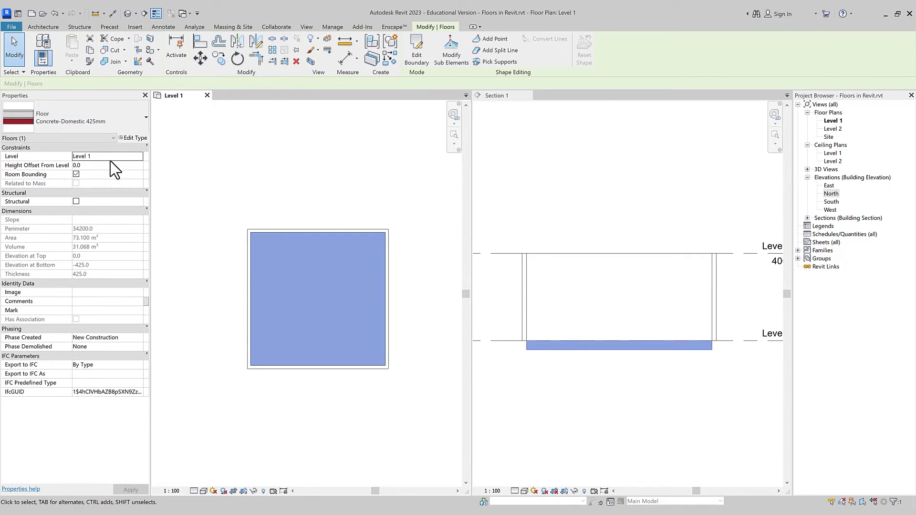
left_click(130, 126)
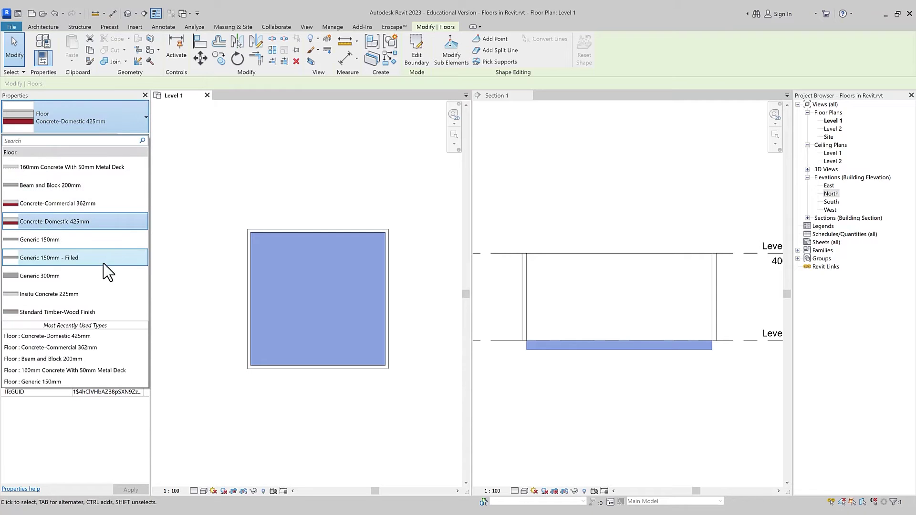
left_click(102, 282)
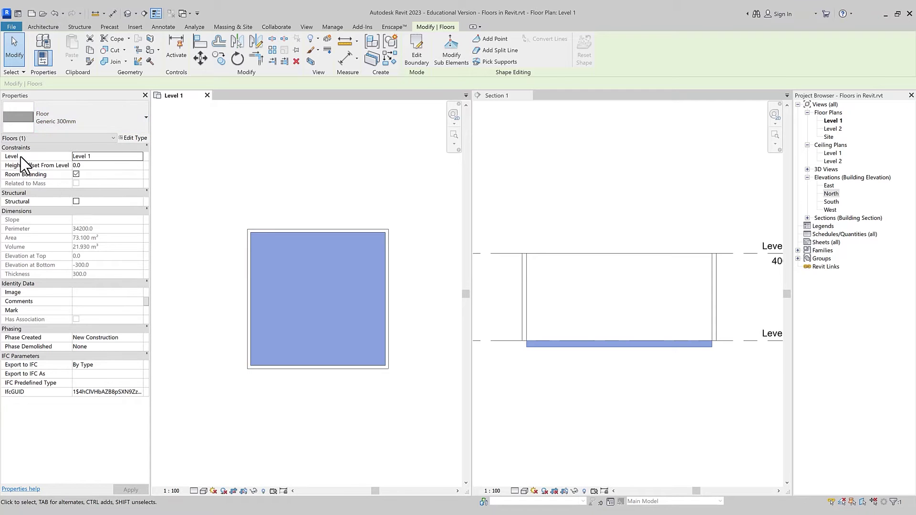
left_click(115, 165)
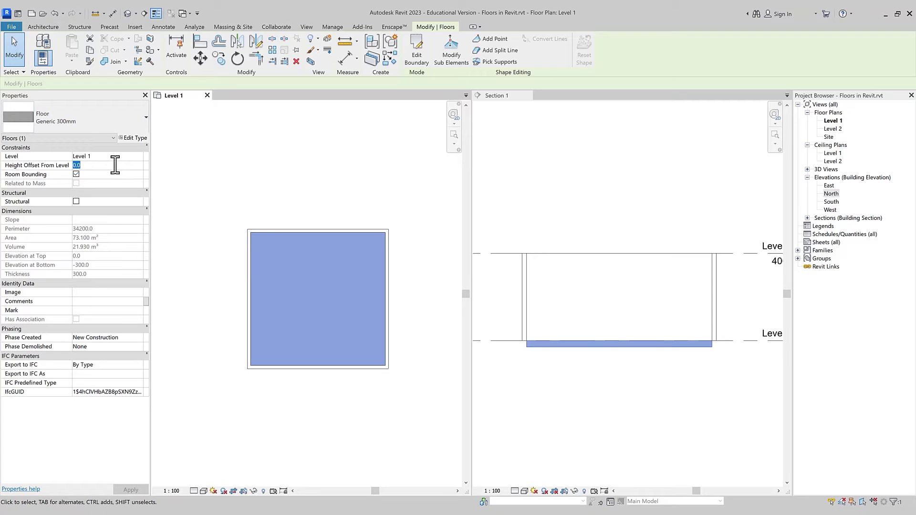
Step: Lower the floor with a -500 height offset from Level 1
type("-5")
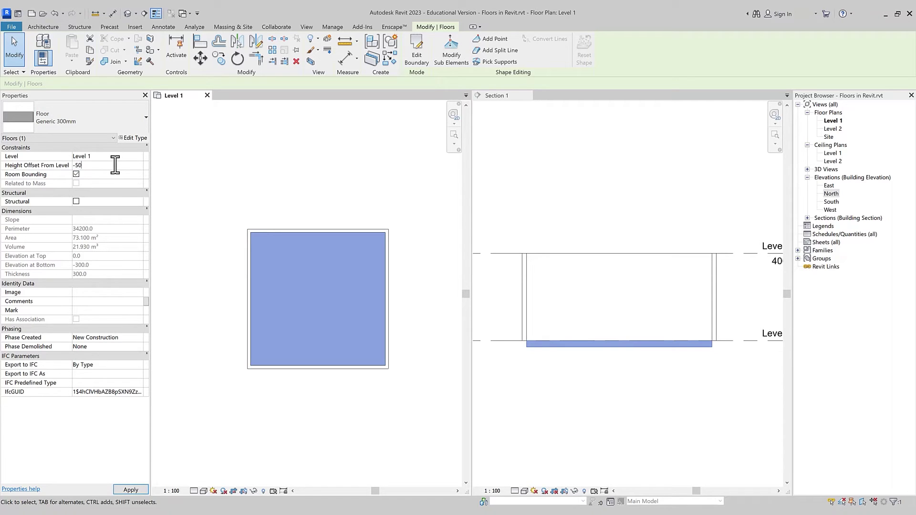
key("Return")
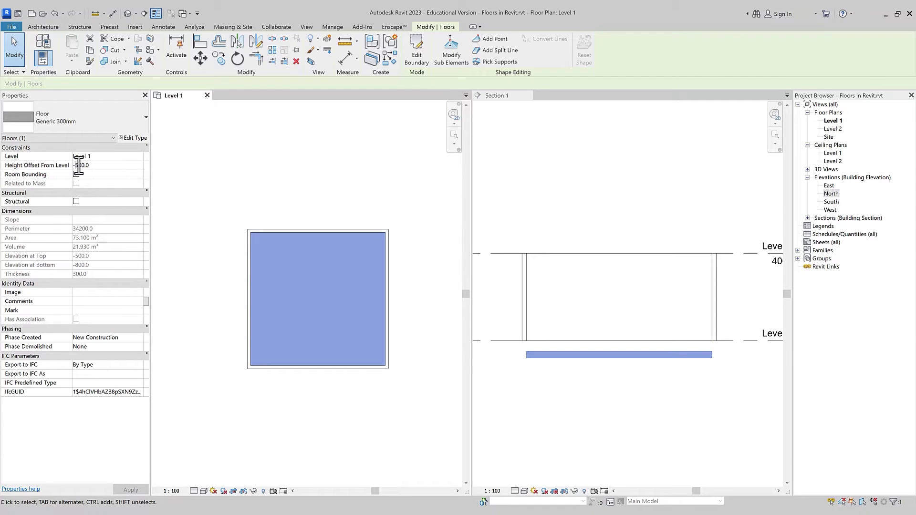
left_click_drag(79, 165, 72, 165)
left_click(267, 188)
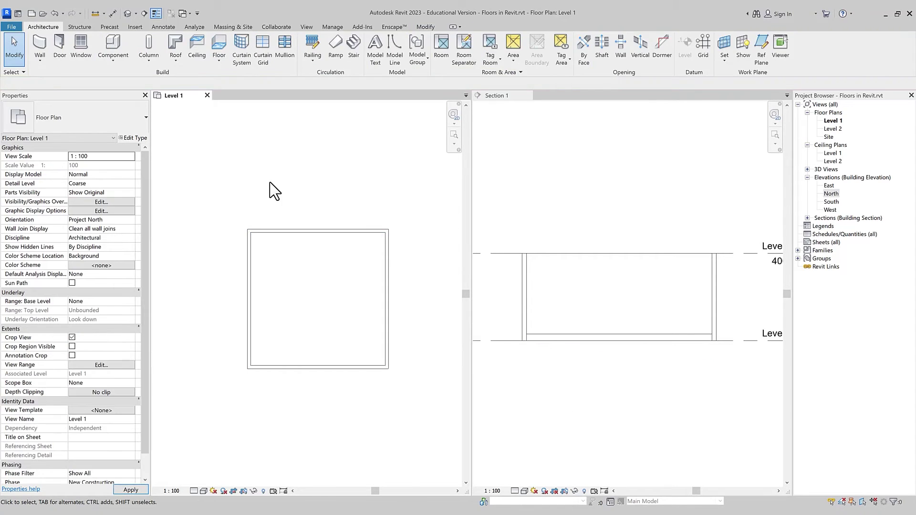
left_click(556, 340)
Step: Reset the offset to 0, return the floor to Generic 150mm, and select the four walls
left_click(105, 166)
type("0")
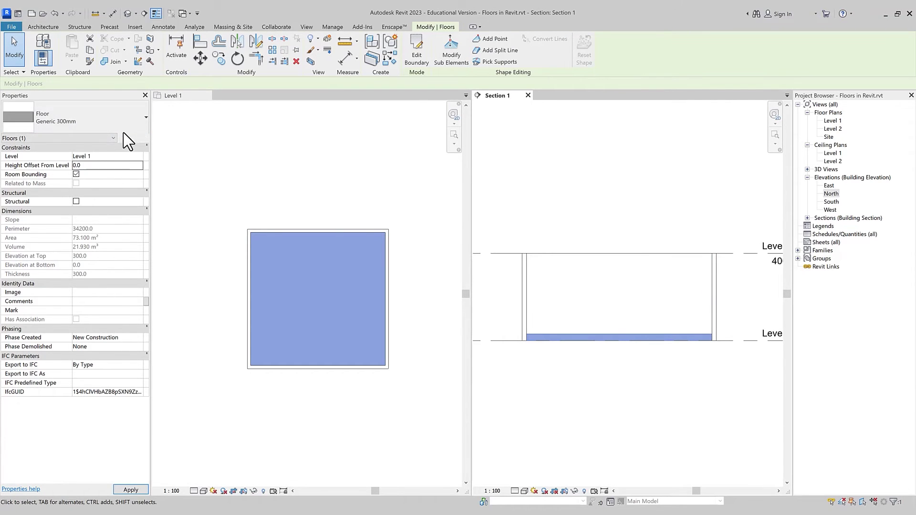
left_click(127, 128)
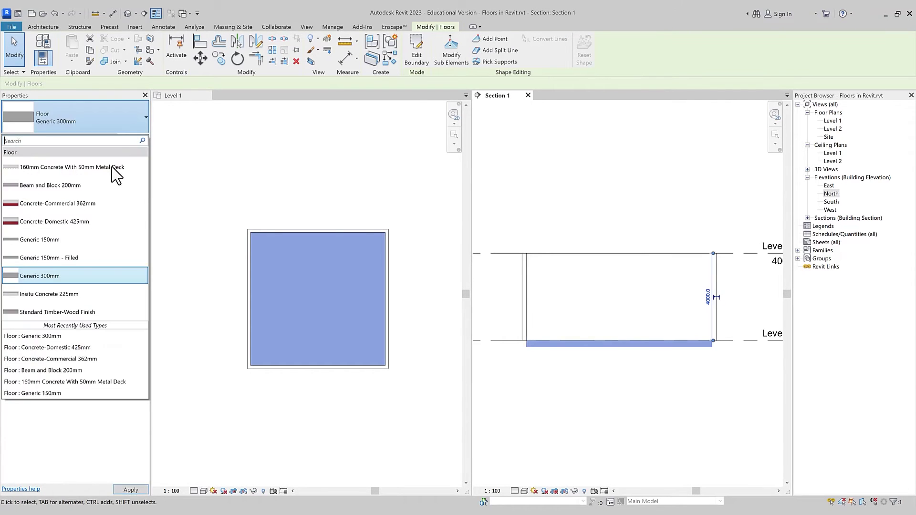
left_click(95, 241)
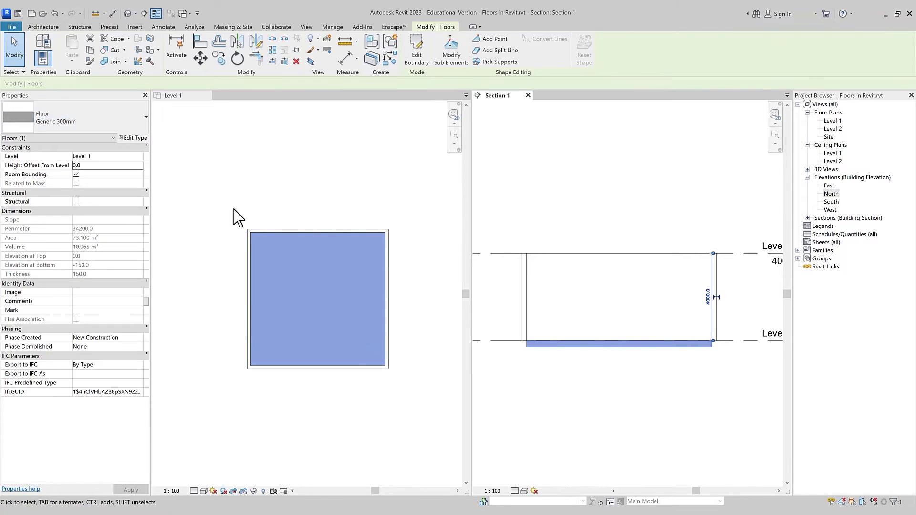
left_click(284, 213)
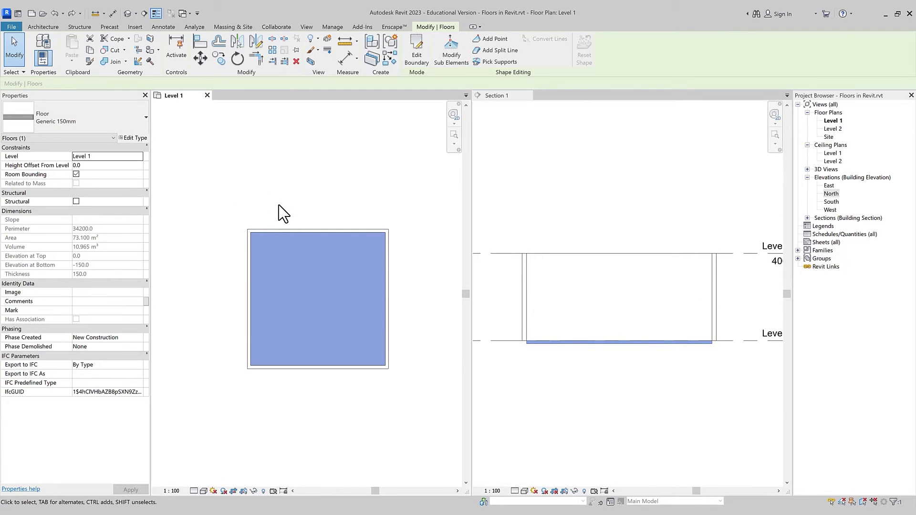
left_click(279, 206)
key("Tab")
Step: Change the four room walls to Exterior - Brick on Mtl. Stud
left_click(279, 232)
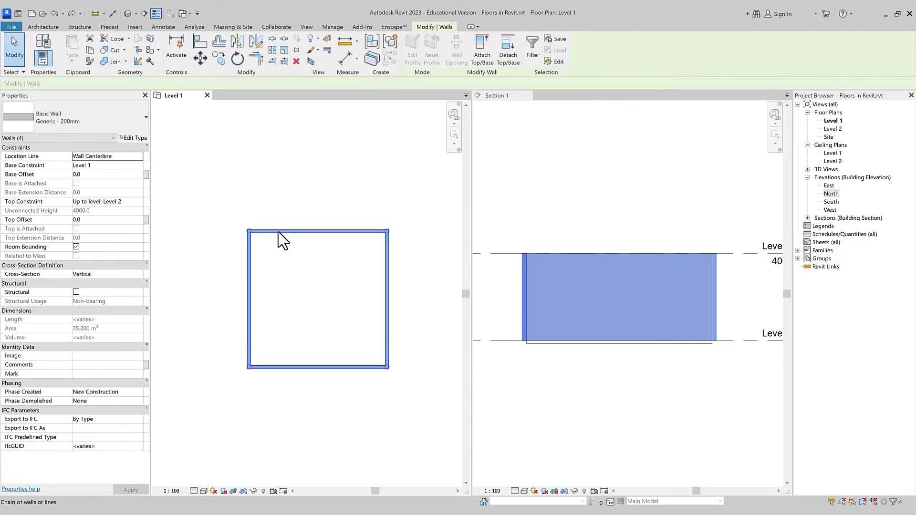
left_click(126, 125)
scroll(125, 292, "up", 3)
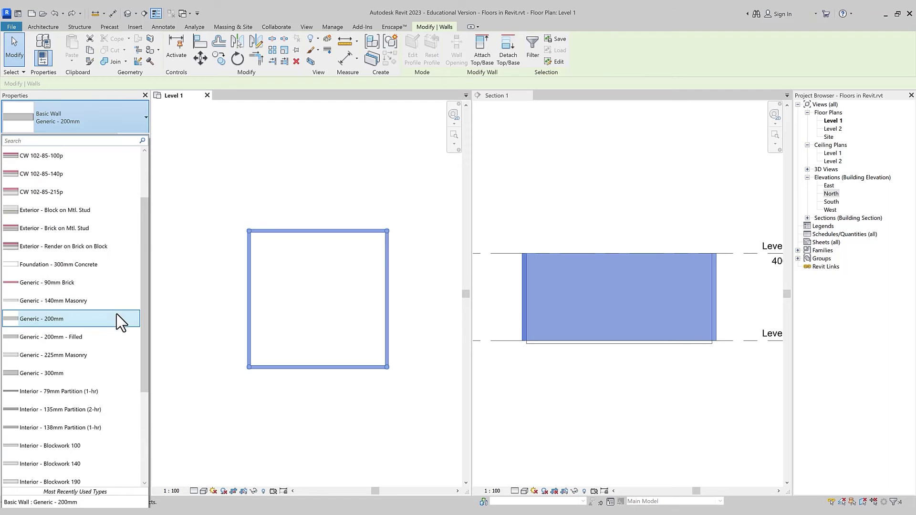
left_click(117, 227)
left_click(213, 185)
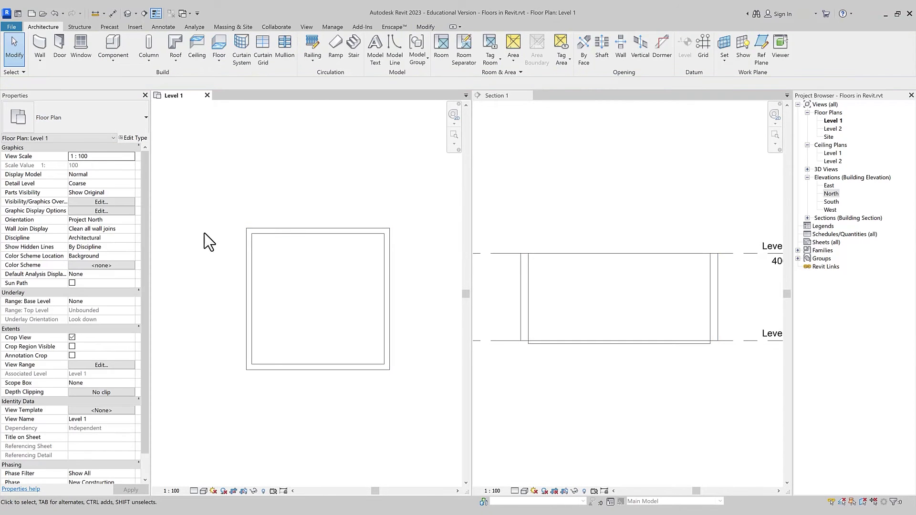
Step: Set the Level 1 plan to Fine detail and reselect the Generic 150mm floor
left_click(194, 491)
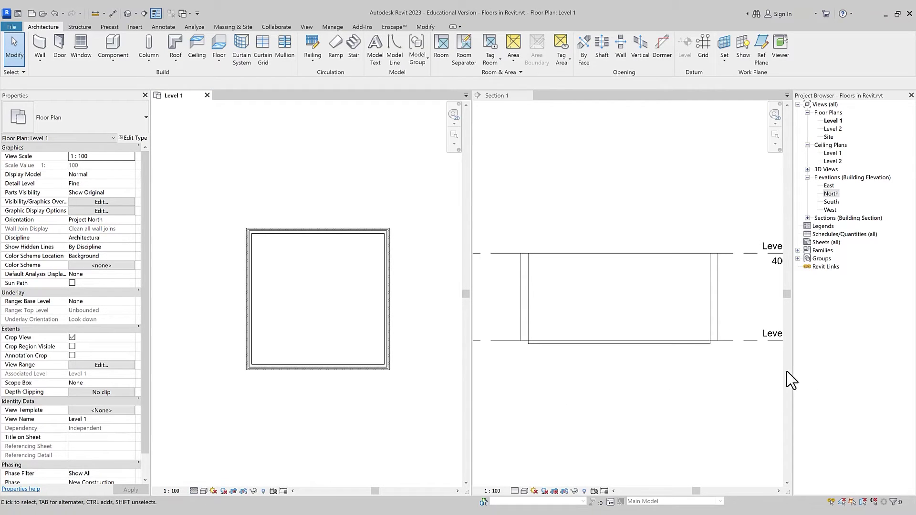
left_click(548, 362)
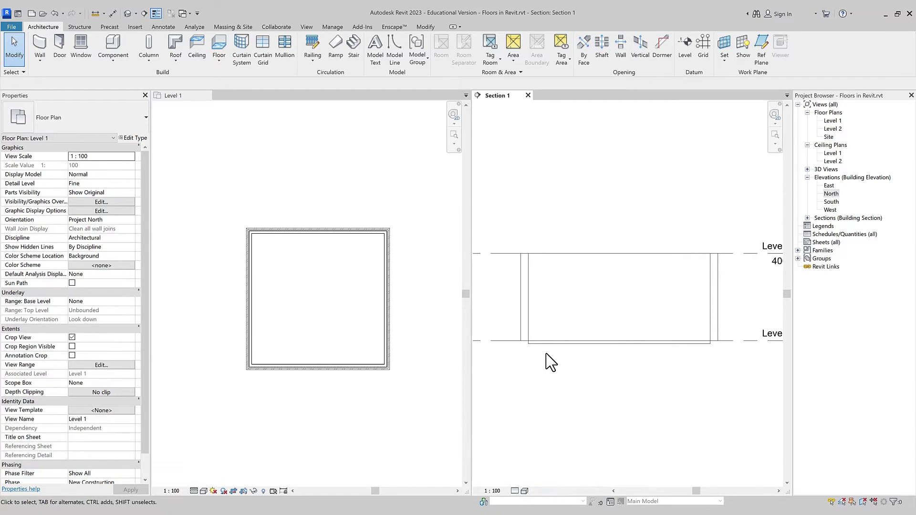
left_click(561, 352)
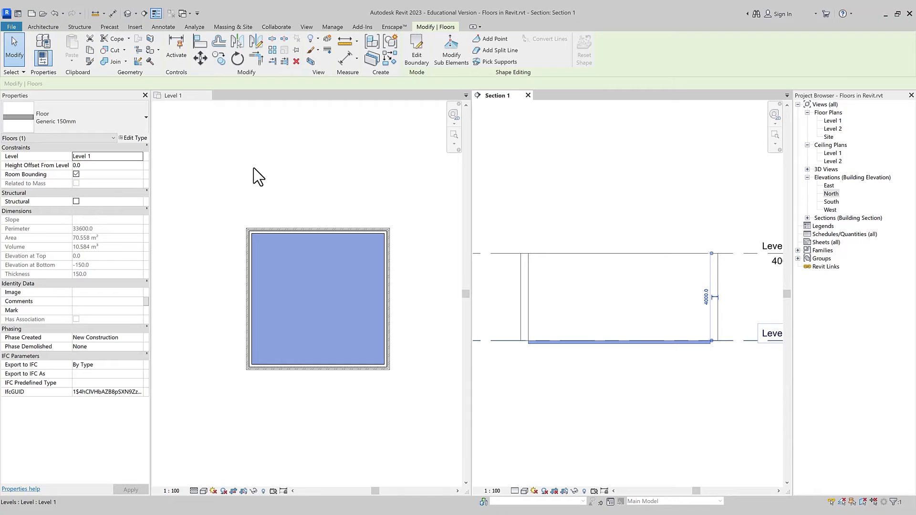
left_click(155, 96)
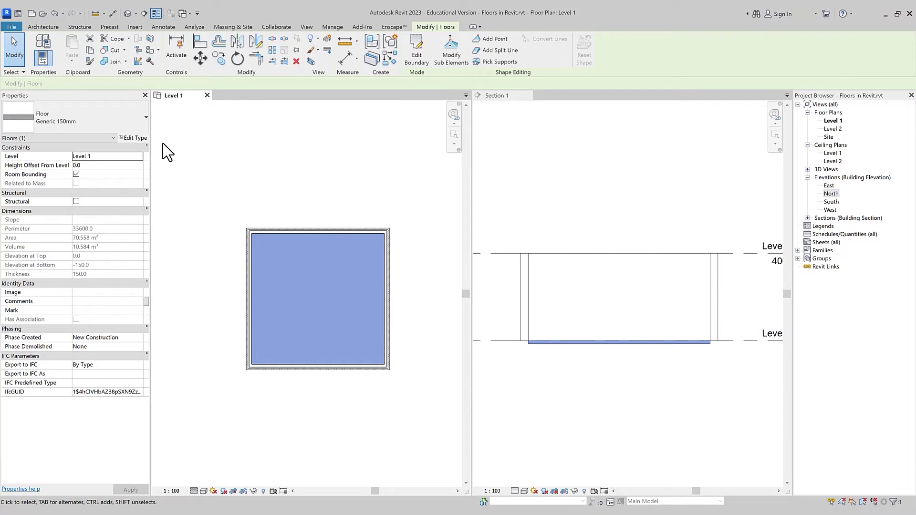
left_click(417, 64)
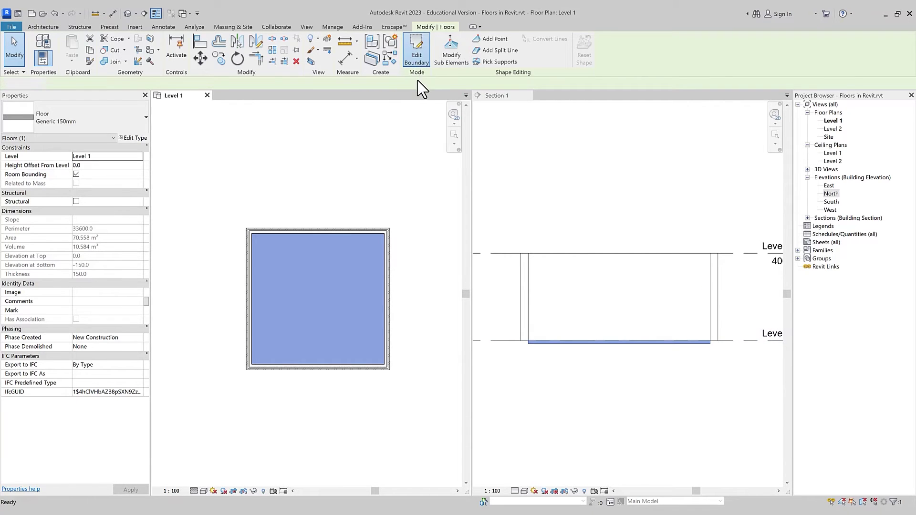
Step: Box-select and clear the four floor boundary lines, then activate Pick Lines
left_click_drag(423, 189, 232, 398)
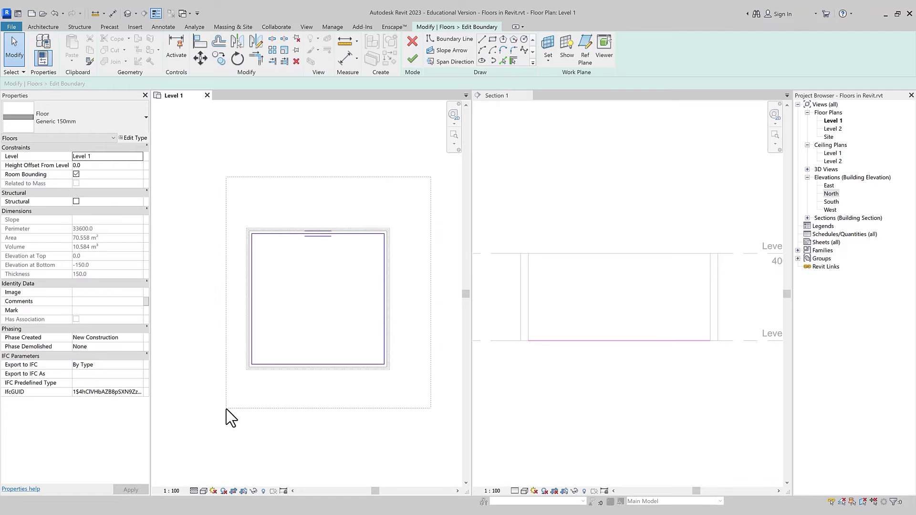
left_click(232, 398)
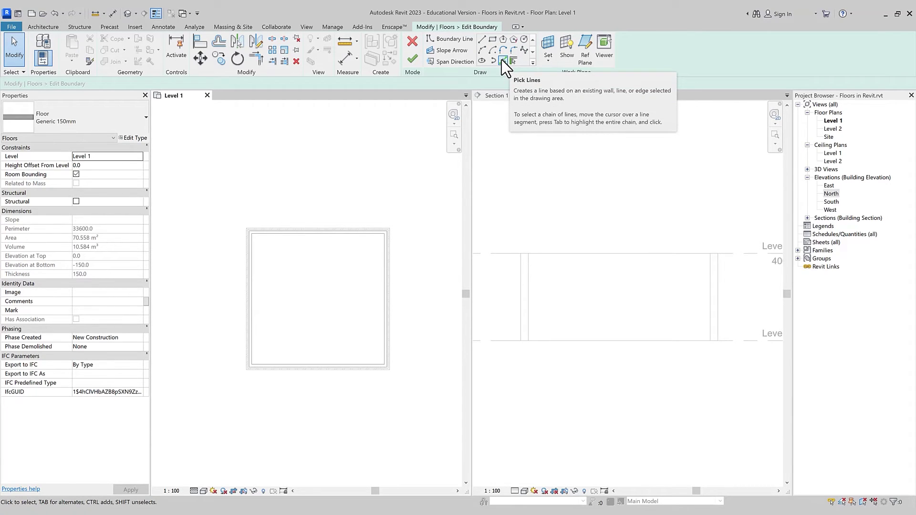
left_click(503, 62)
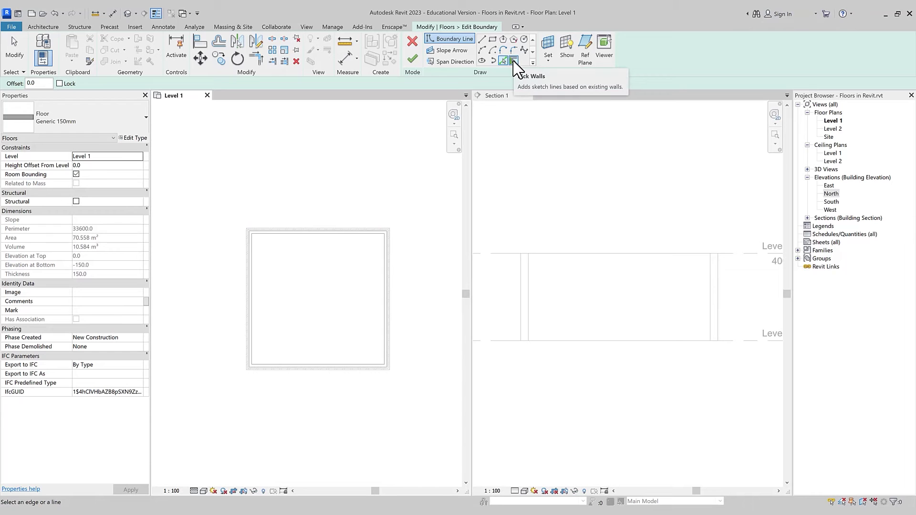
Step: With Pick Walls active, flip the top boundary line onto the outer wall face
left_click(514, 62)
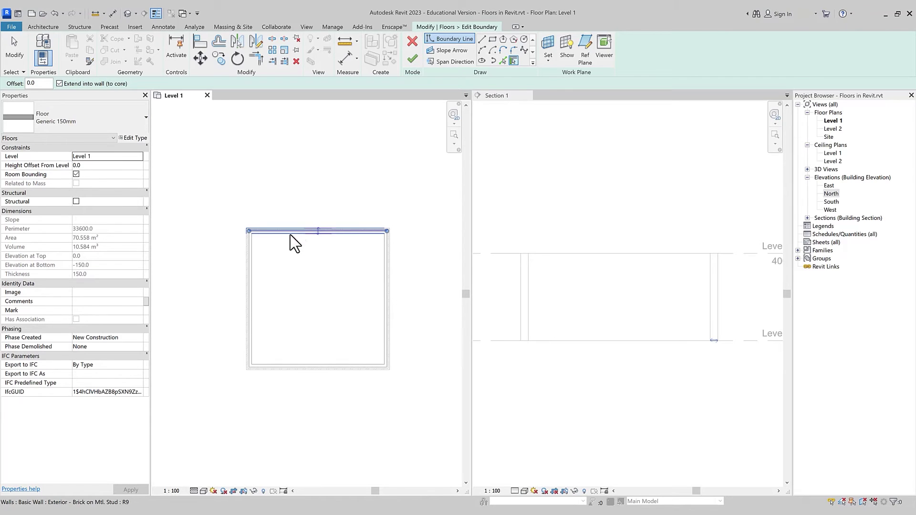
scroll(334, 263, "up", 1)
scroll(343, 257, "up", 1)
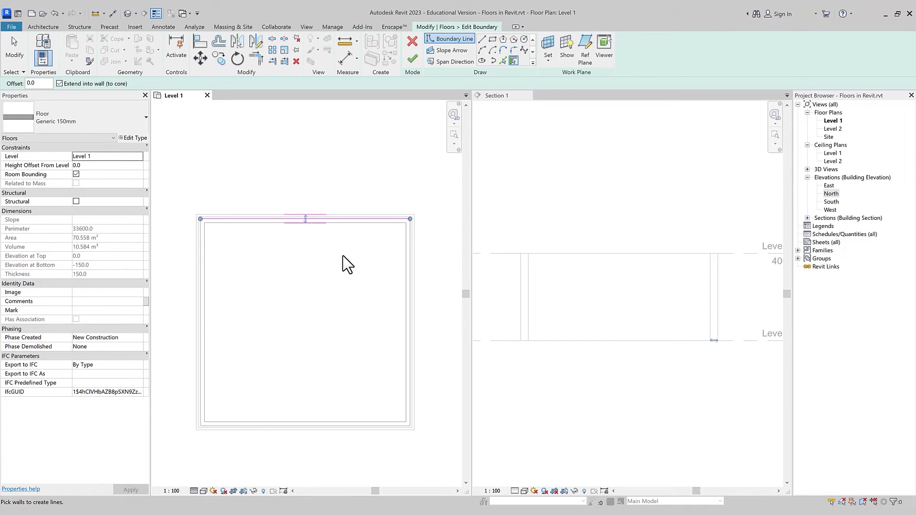
scroll(347, 265, "up", 1)
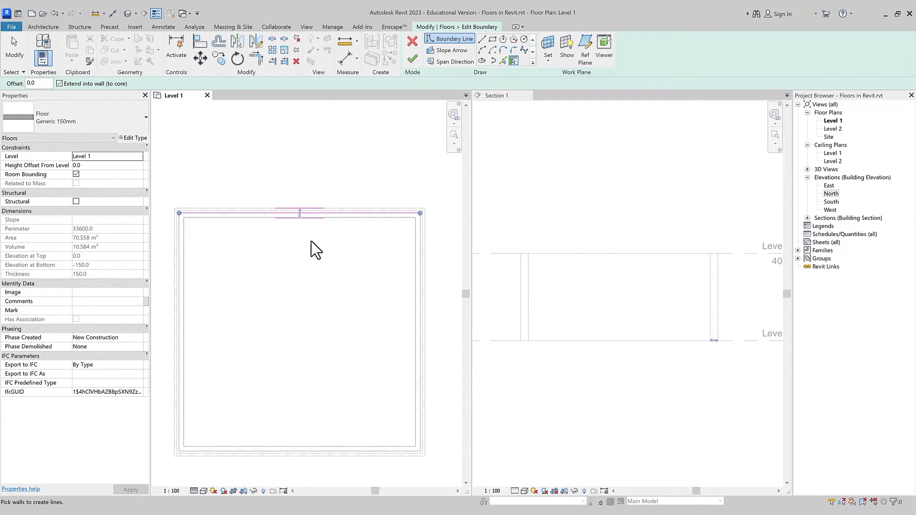
left_click(299, 215)
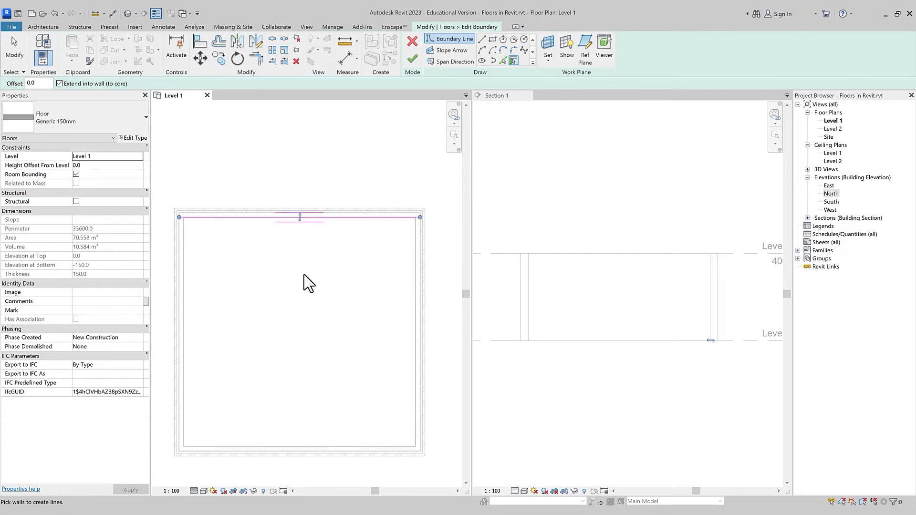
left_click(300, 218)
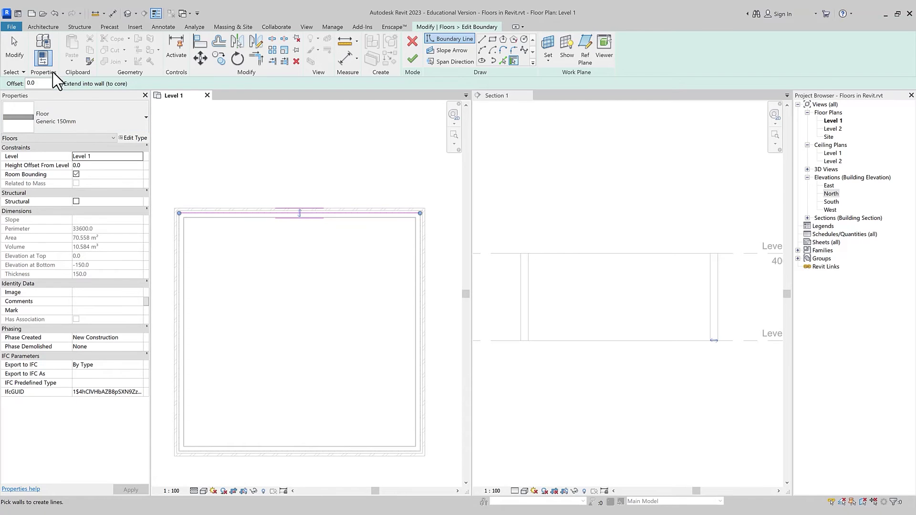
left_click(300, 215)
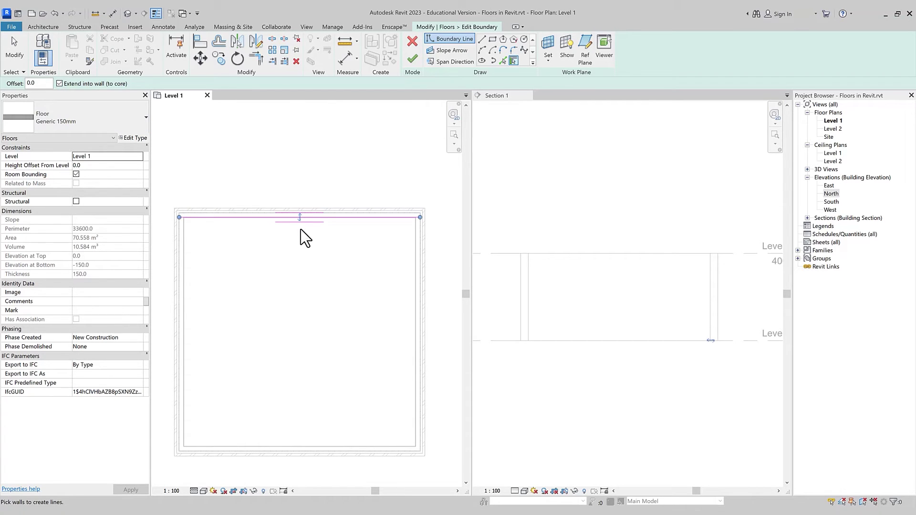
left_click(299, 217)
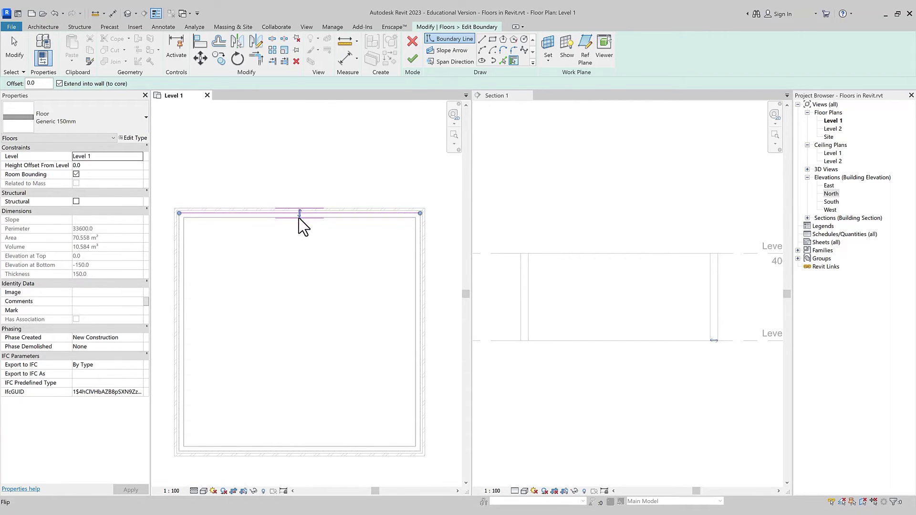
Step: Pick the right and bottom walls as boundary lines
left_click(417, 308)
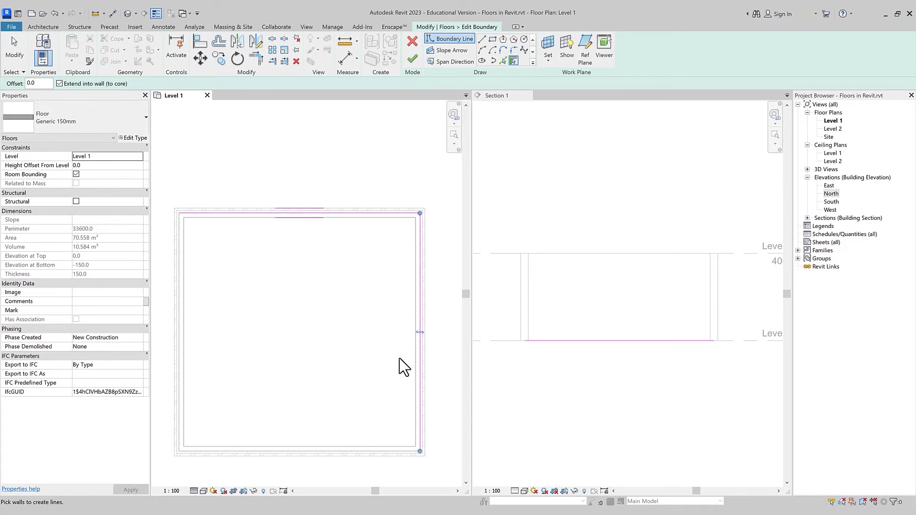
left_click(350, 452)
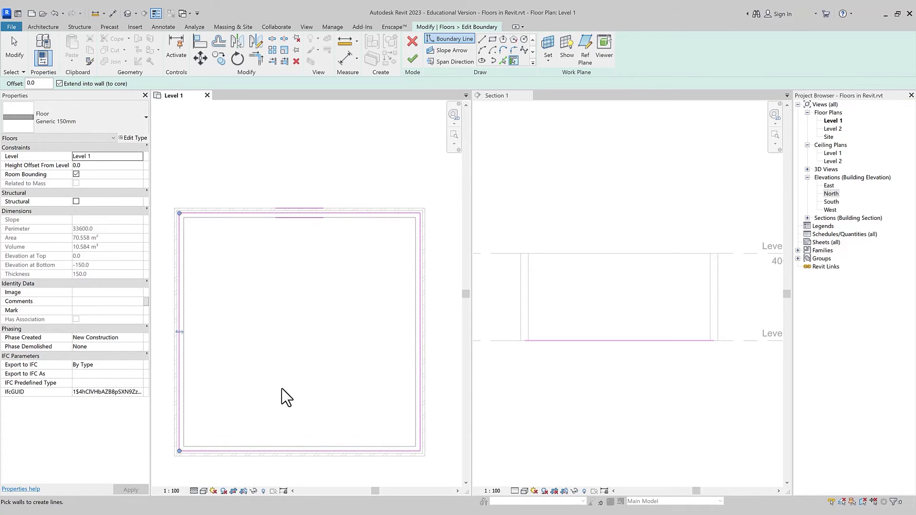
key("Escape")
Step: Window-select the existing boundary sketch lines and remove them
scroll(444, 179, "down", 1)
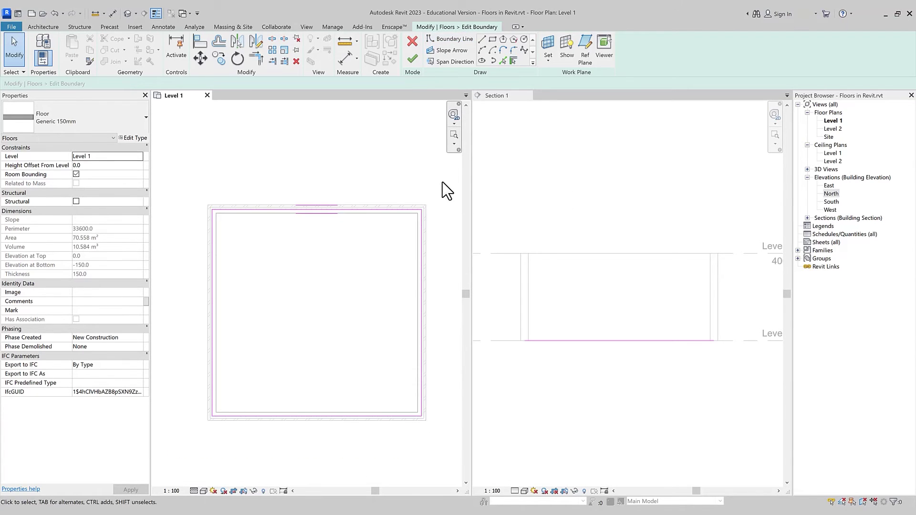
left_click_drag(442, 181, 168, 433)
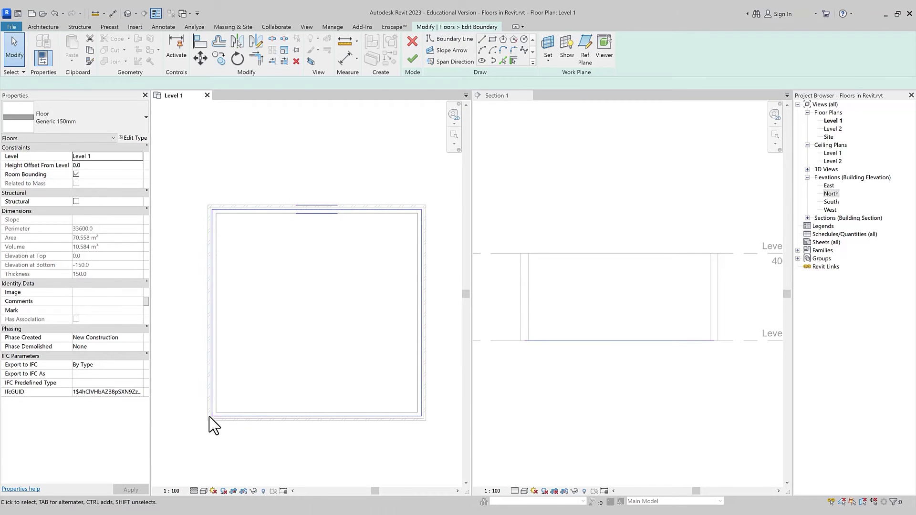
key("Escape")
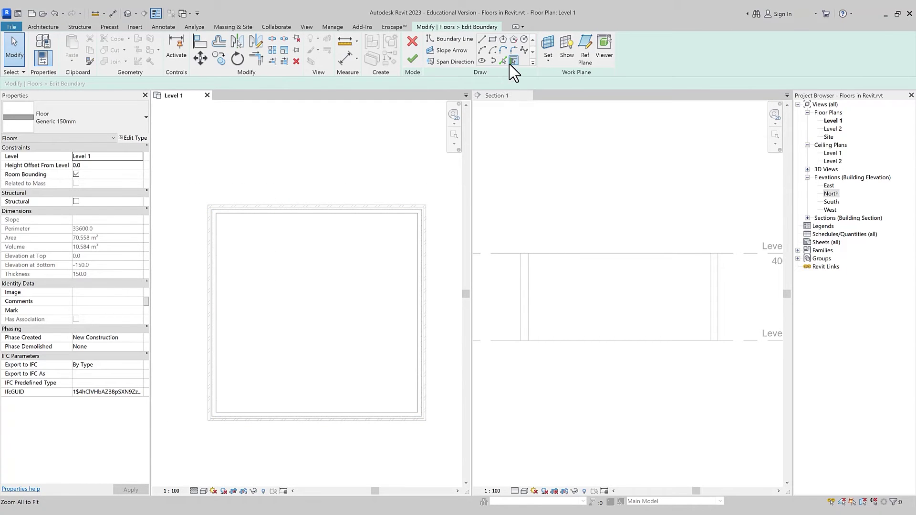
Step: Tab-pick the whole wall chain, finish the 76.210 m² floor, and reopen its boundary
left_click(512, 62)
key("Tab")
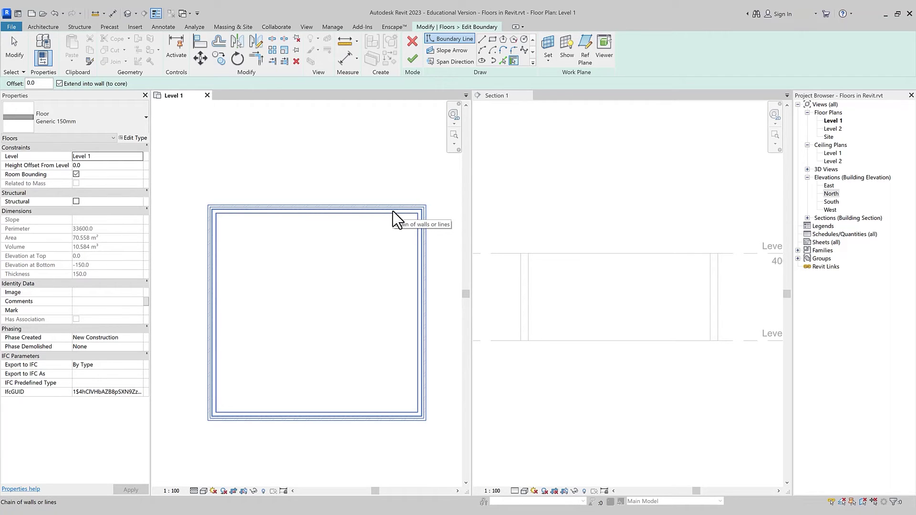
left_click(393, 212)
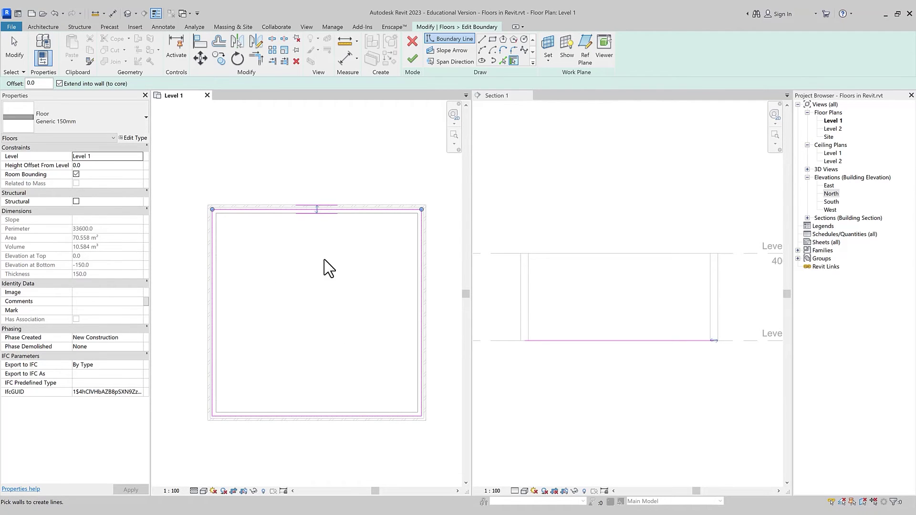
left_click(414, 60)
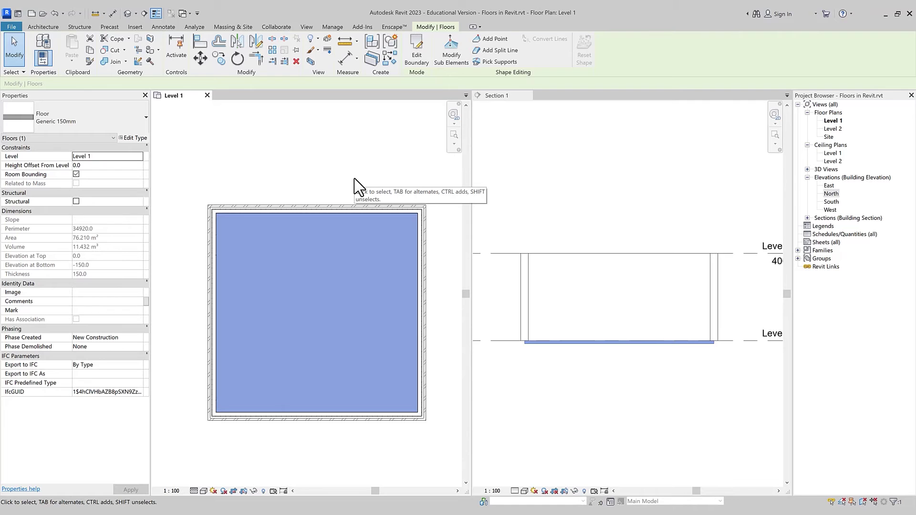
left_click(417, 57)
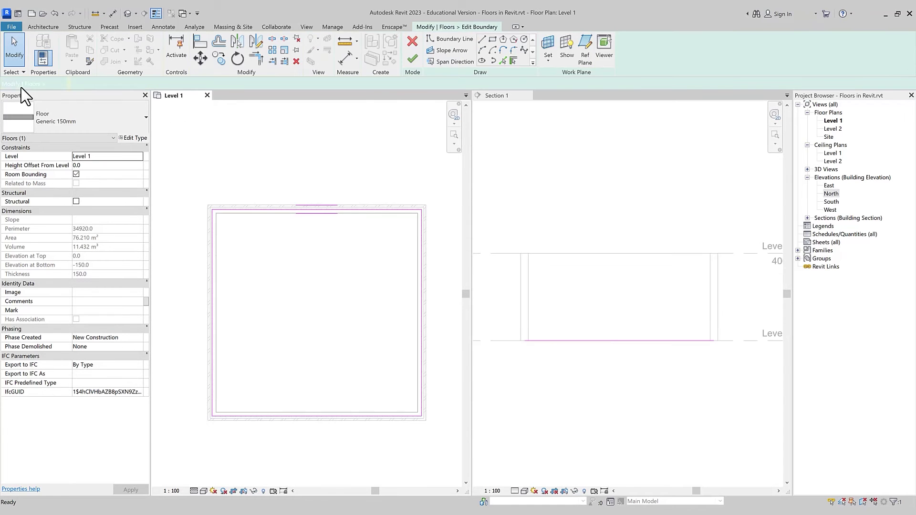
Step: Window-select and delete the current boundary sketch lines
left_click(512, 60)
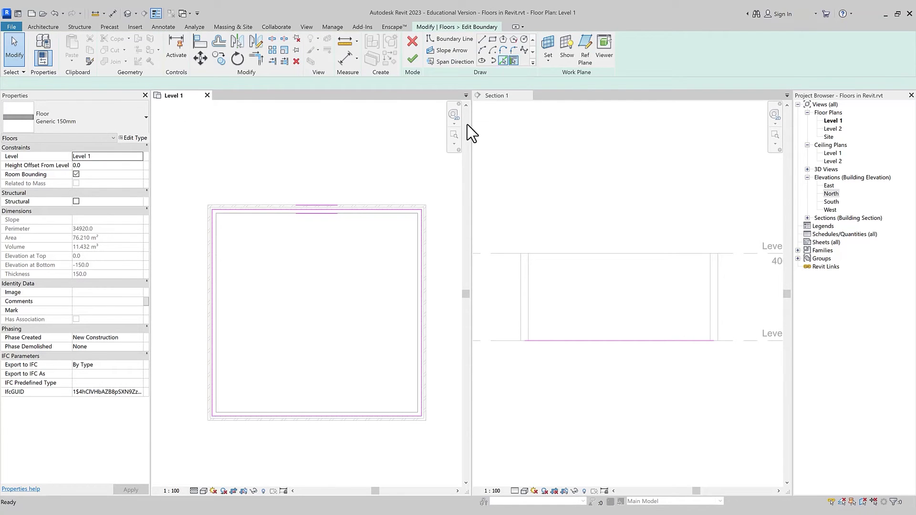
key("Escape")
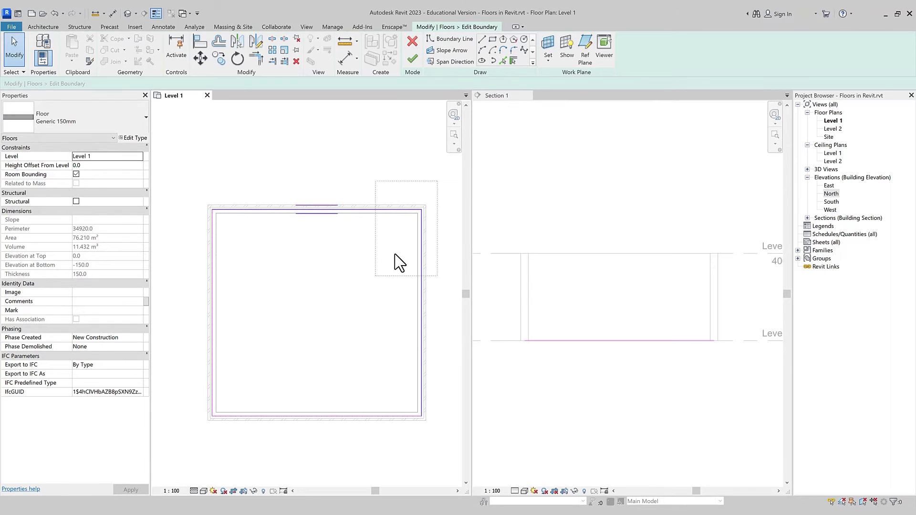
left_click_drag(443, 193, 163, 447)
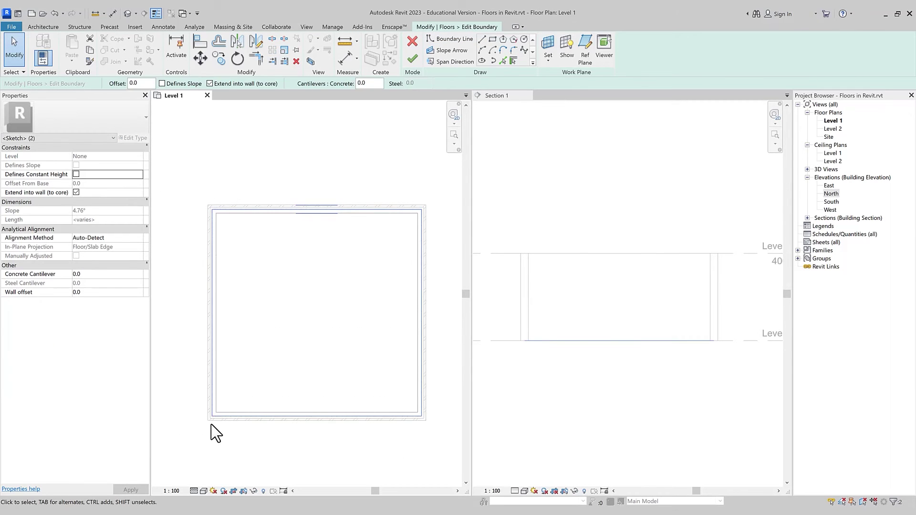
key("Delete")
Step: Pick all four walls with a 200 offset and finish the floor
left_click(513, 61)
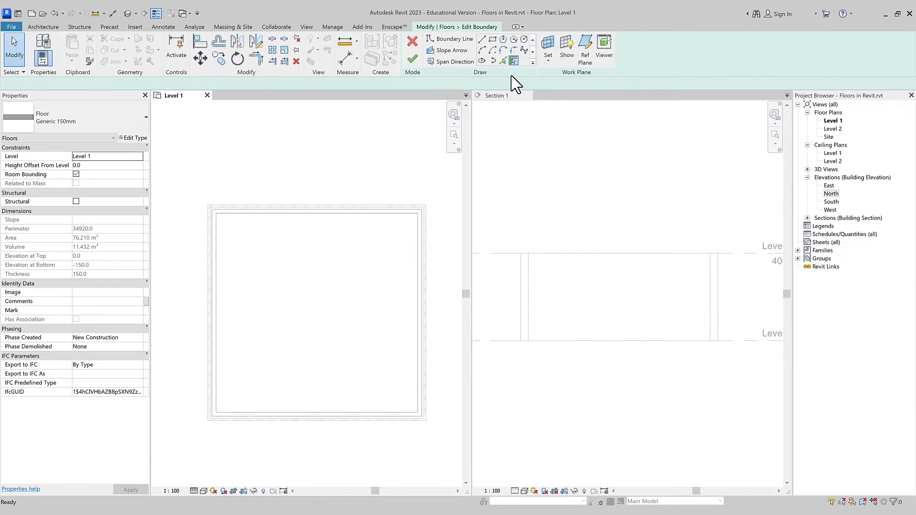
left_click(26, 83)
type("200")
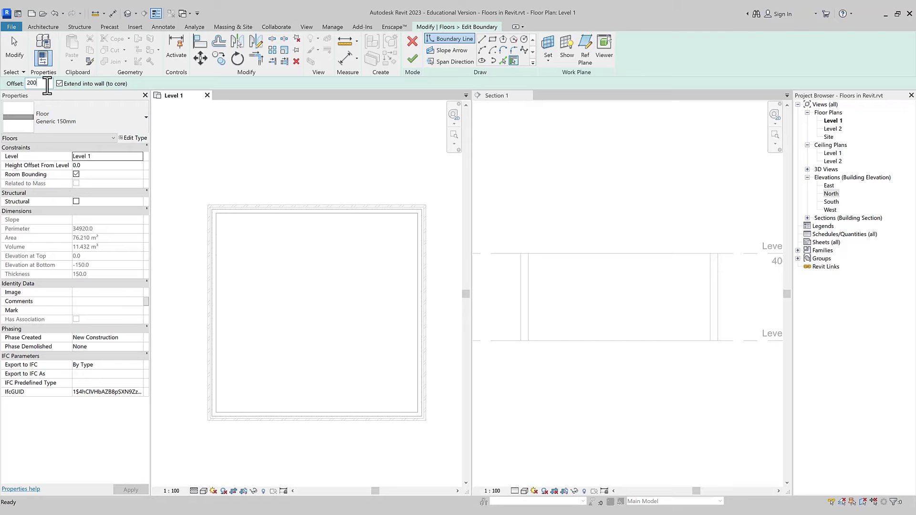
left_click(302, 216)
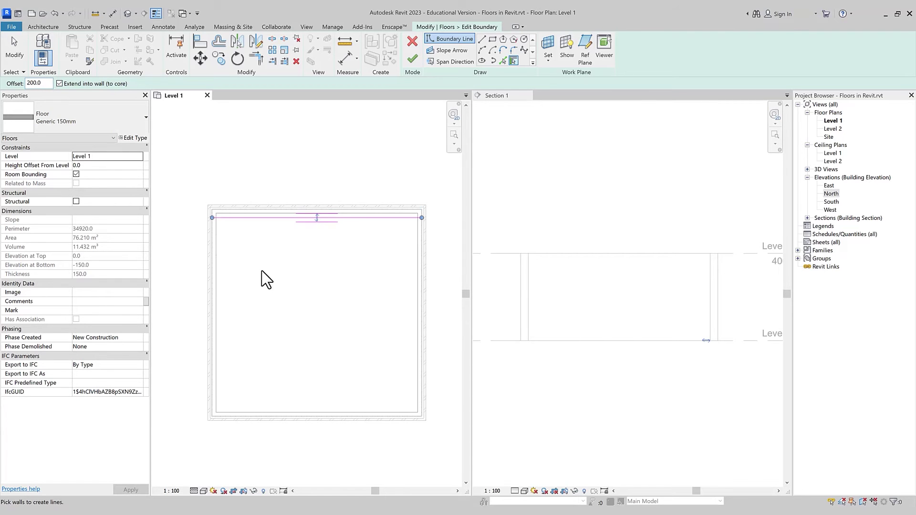
left_click(212, 289)
left_click(281, 420)
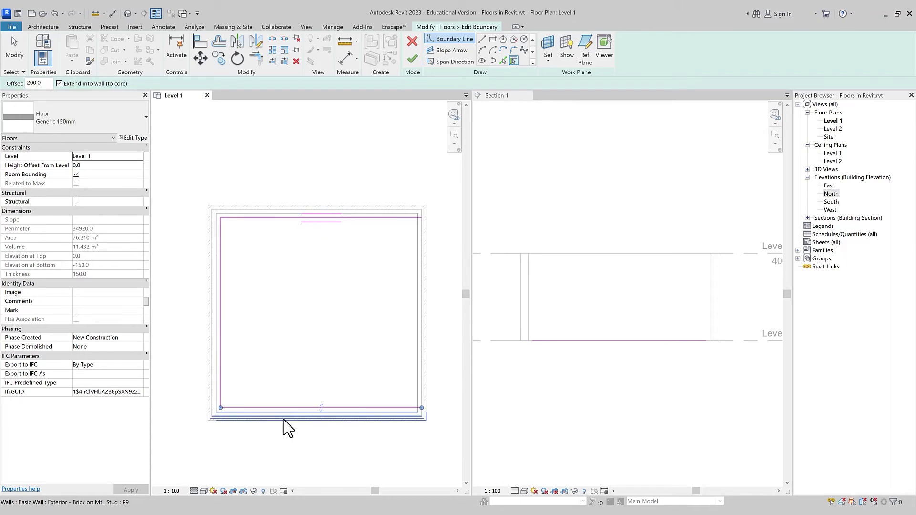
left_click(419, 370)
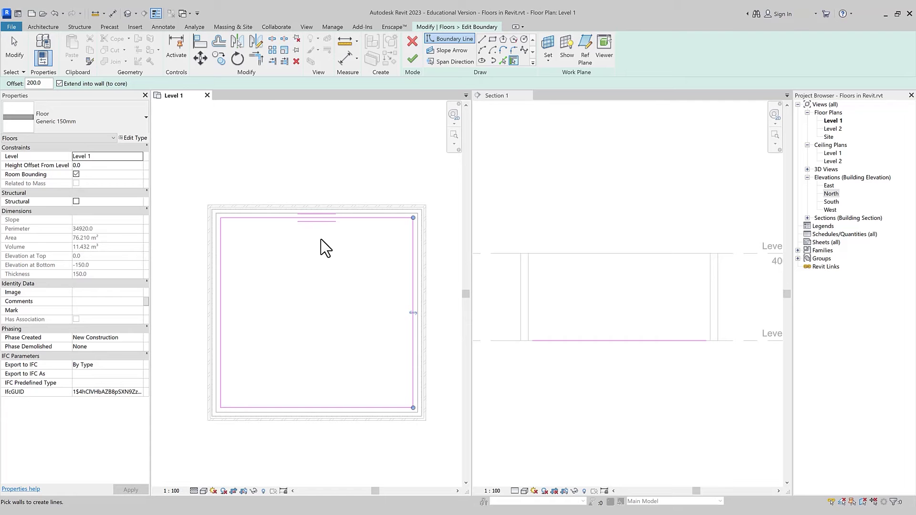
left_click(412, 59)
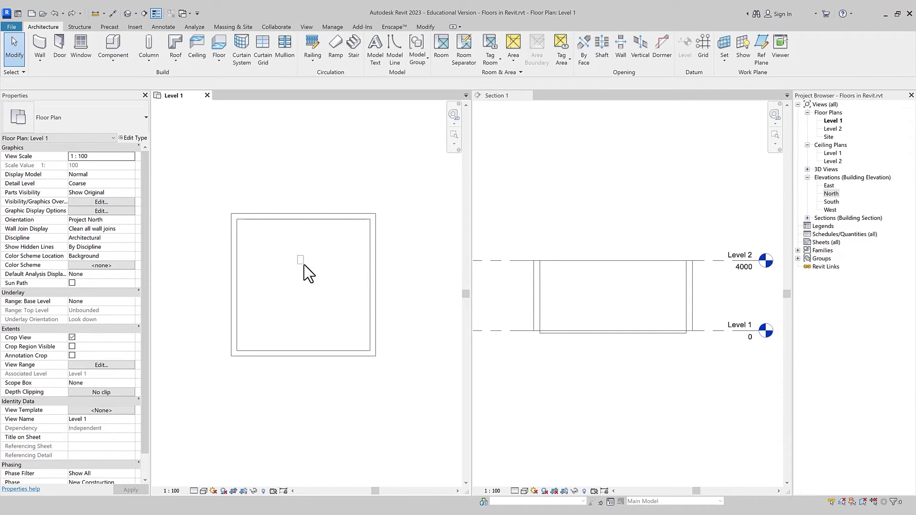
left_click_drag(325, 262, 285, 302)
left_click_drag(269, 264, 329, 305)
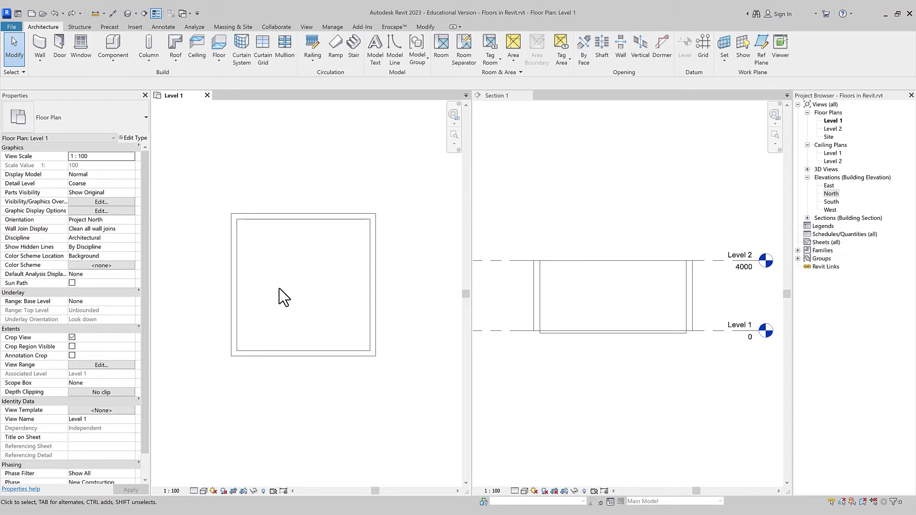
left_click_drag(399, 283, 354, 279)
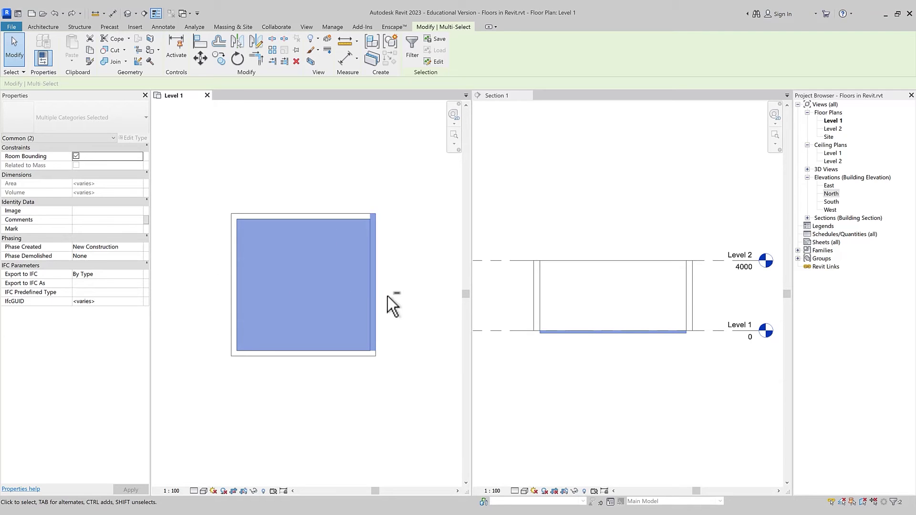
left_click(377, 303, "shift")
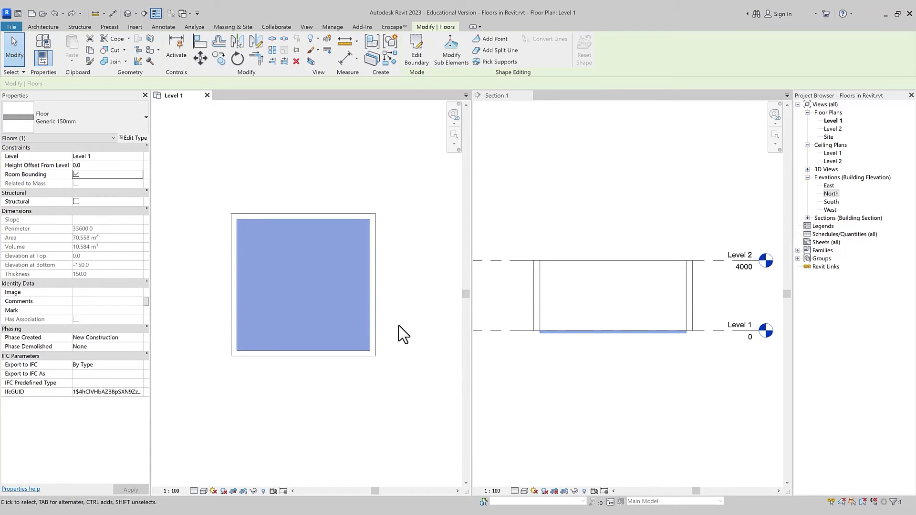
left_click(404, 334)
left_click_drag(399, 322, 329, 396)
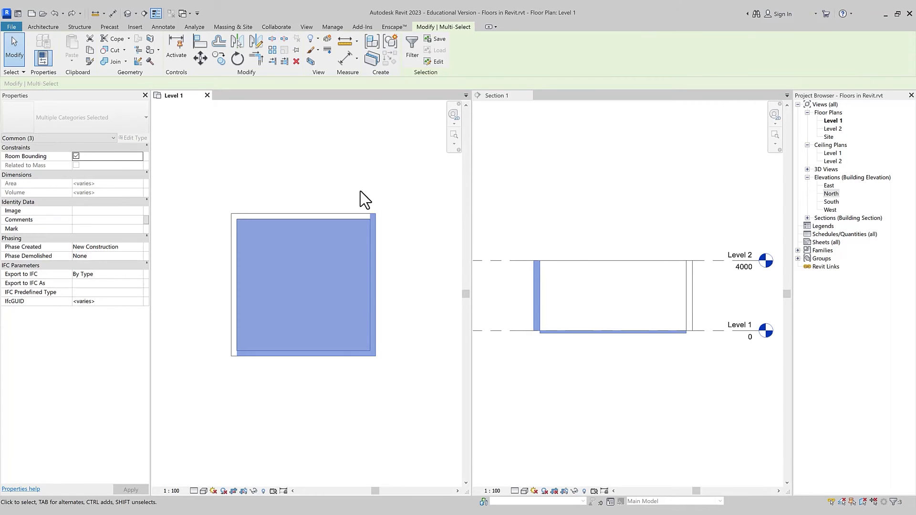
left_click(412, 48)
left_click(423, 216)
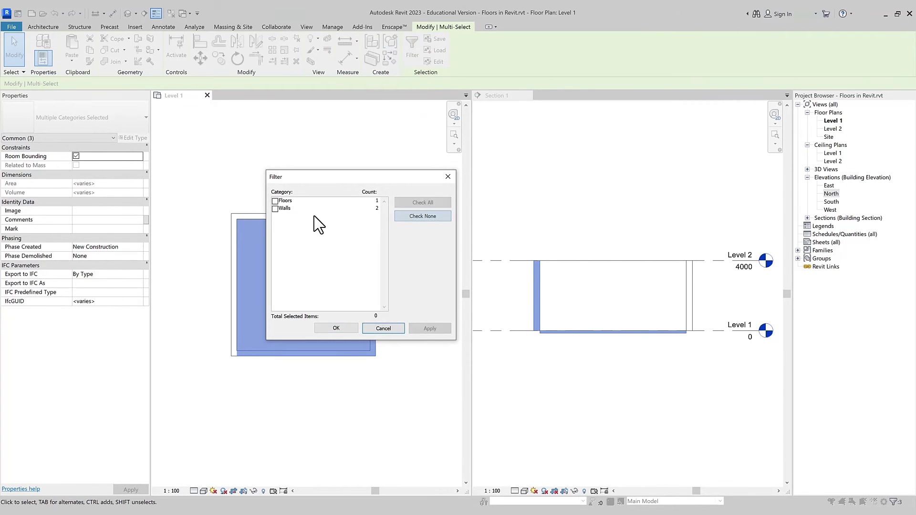
left_click(279, 203)
left_click(275, 202)
left_click(332, 328)
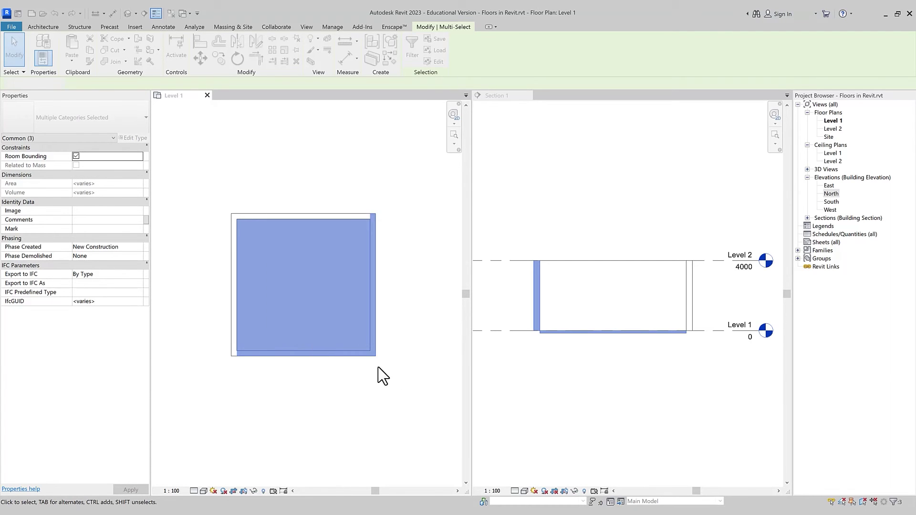
left_click(406, 322)
left_click(619, 198)
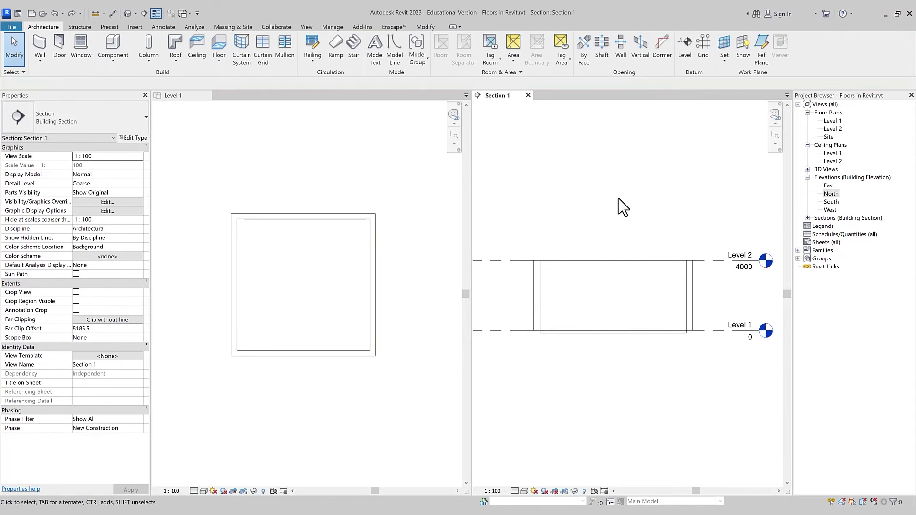
left_click(583, 333)
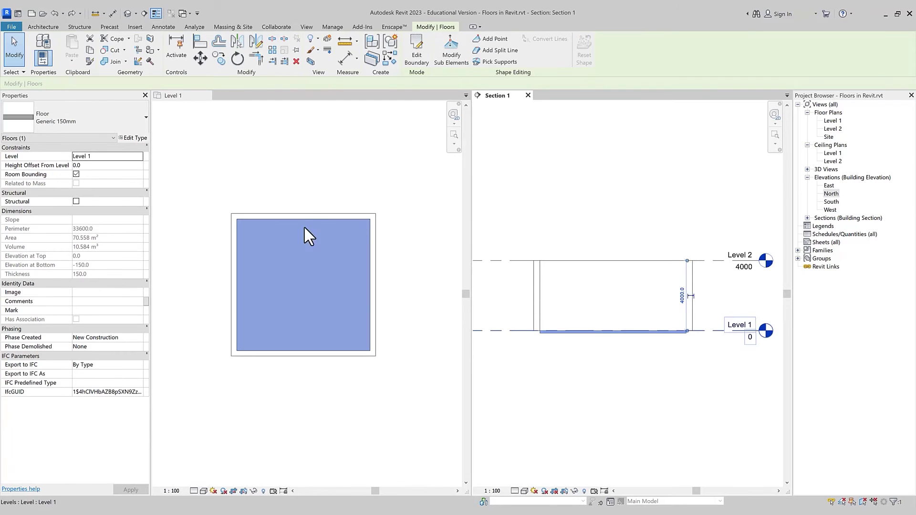
left_click(287, 172)
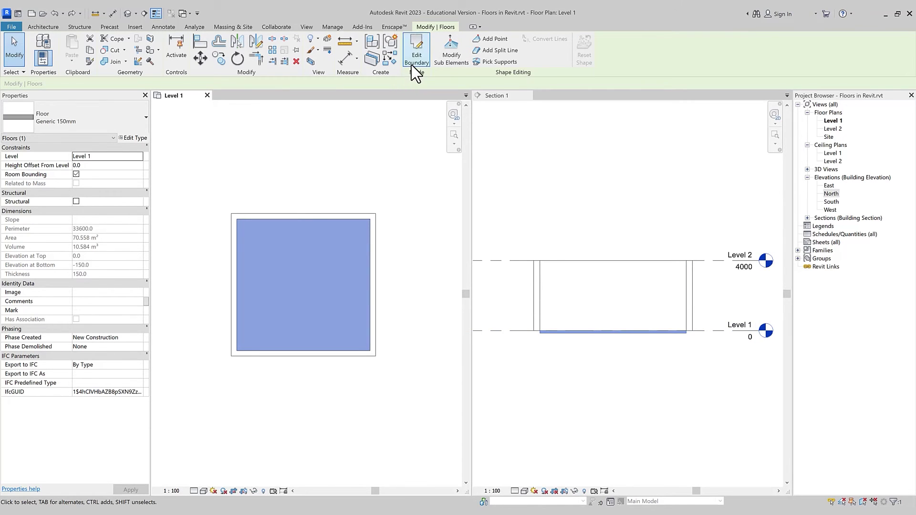
left_click(398, 138)
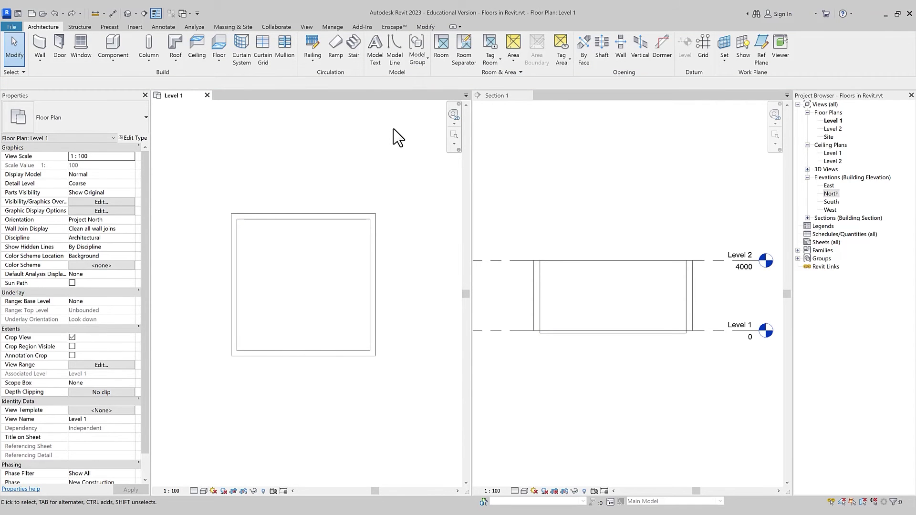
Step: Enable Select Elements by Face and select the floor by clicking its interior
left_click(22, 72)
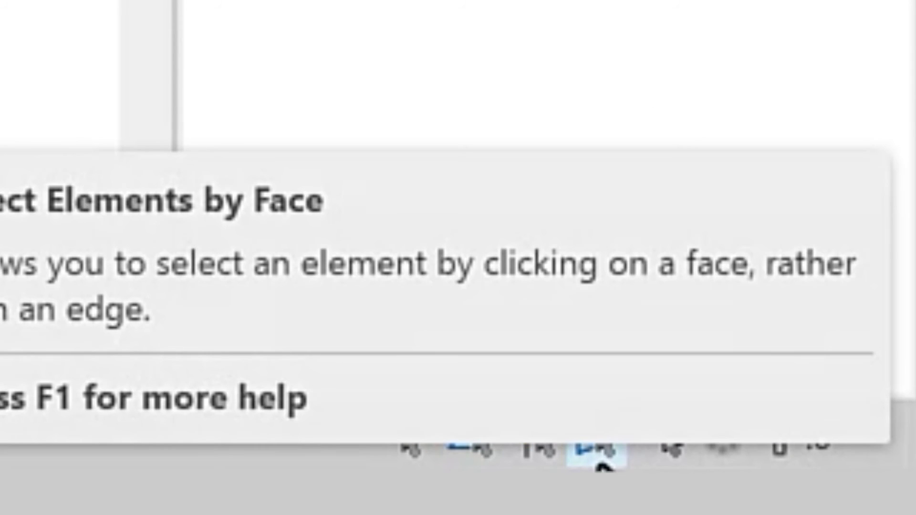
left_click(589, 430)
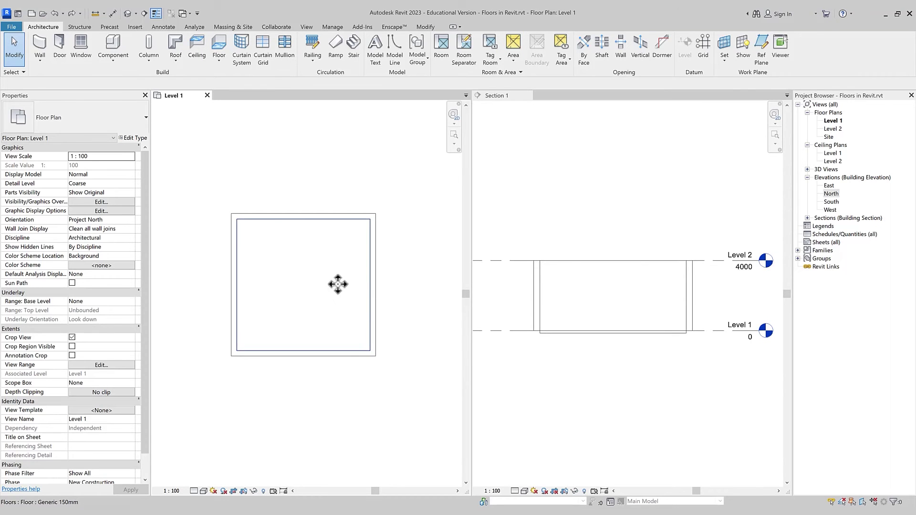
left_click(286, 289)
left_click(334, 188)
left_click(285, 275)
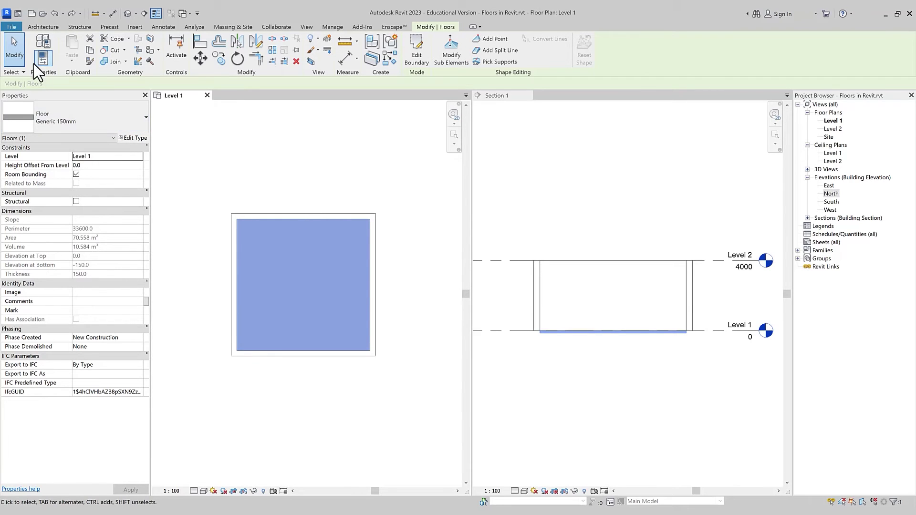
left_click(23, 73)
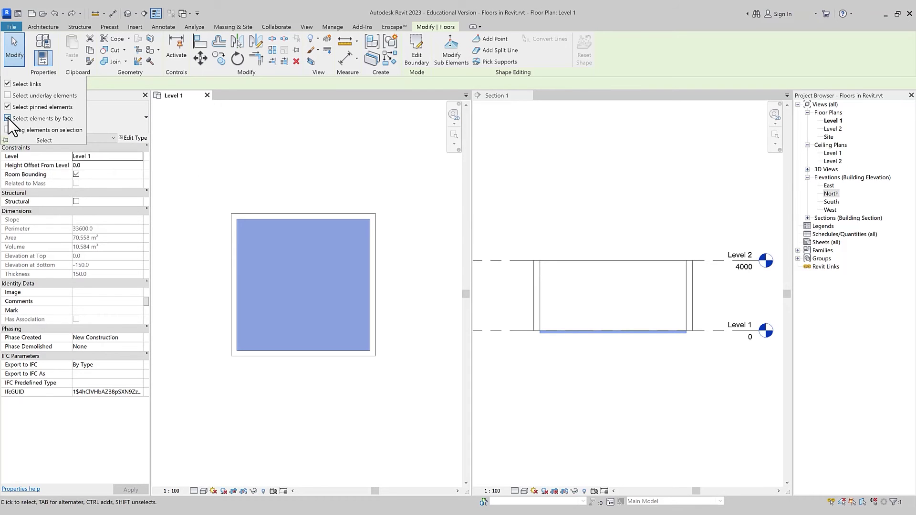
Step: Select the floor in Section 1 to check it spans the corner room, then deselect
left_click(7, 119)
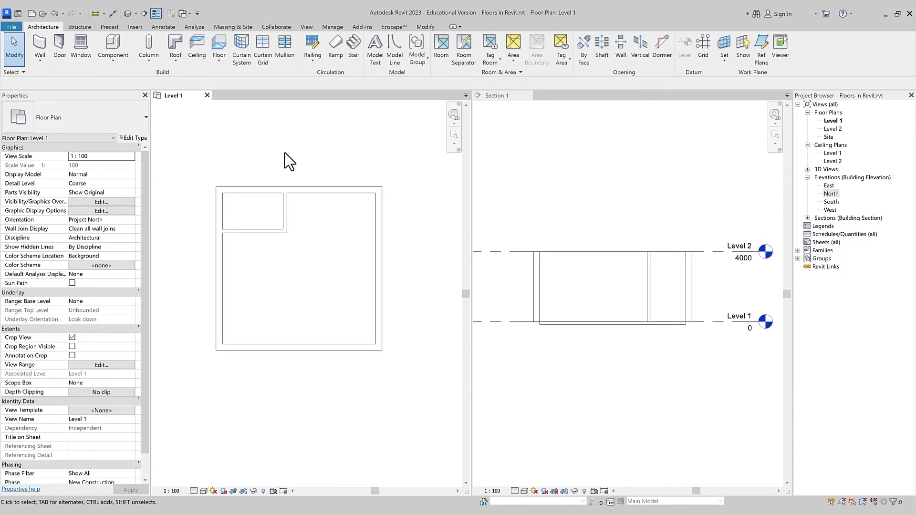
left_click(552, 324)
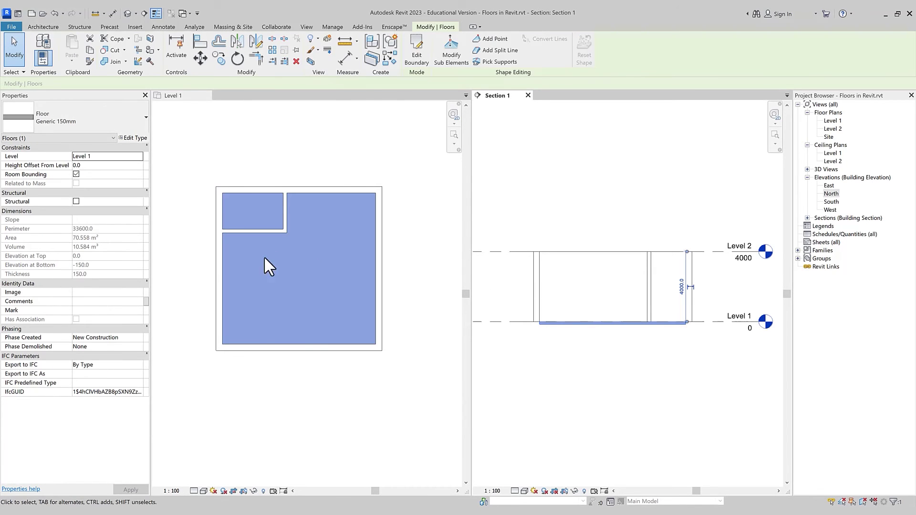
left_click(424, 399)
left_click(423, 399)
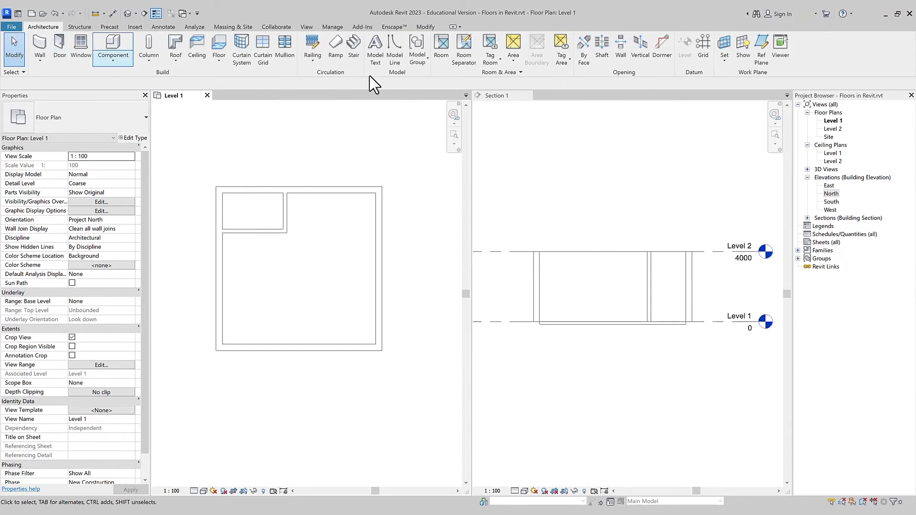
Step: Draw a rectangular shaft opening outline over the top-left corner room
left_click(602, 57)
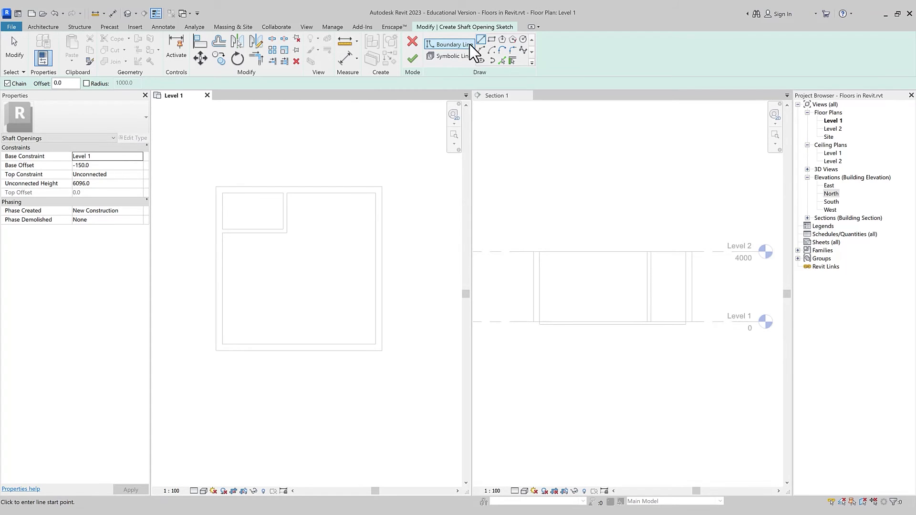
left_click(491, 40)
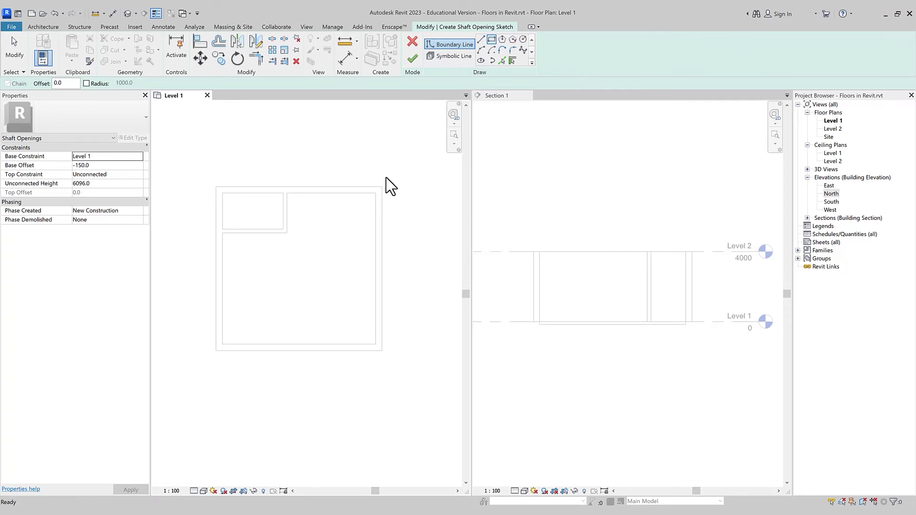
left_click(222, 193)
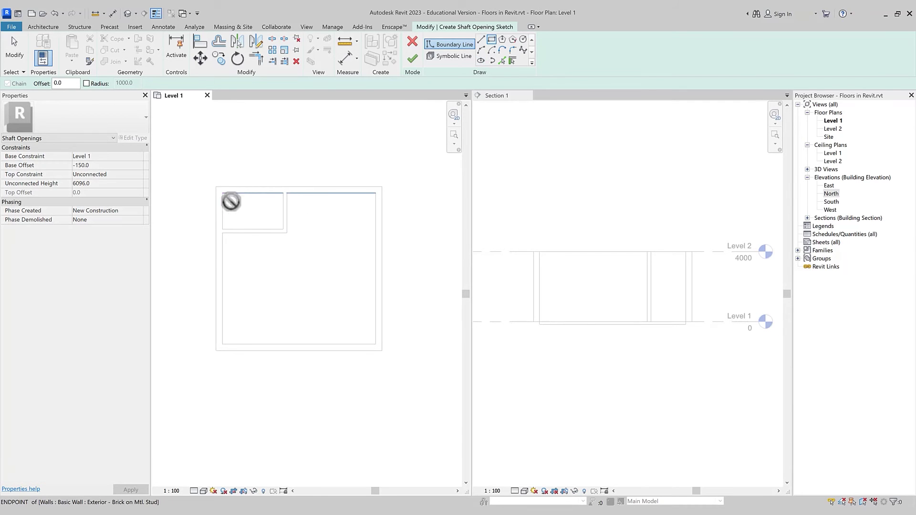
left_click(283, 229)
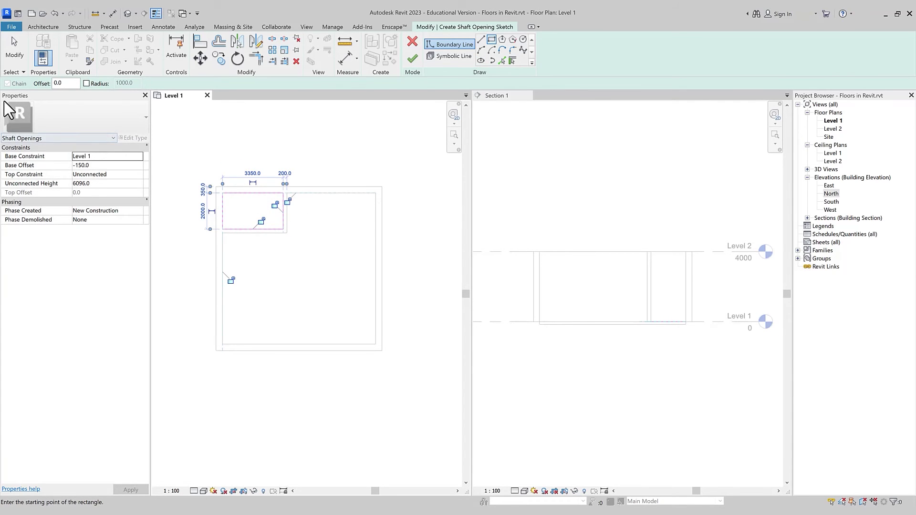
Step: Start entering a -200 base offset for the shaft in Properties
left_click(140, 157)
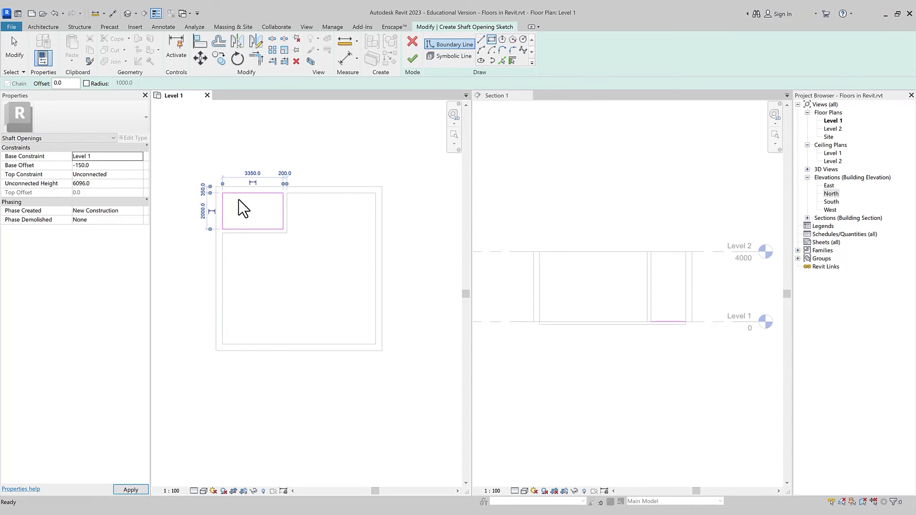
left_click(107, 167)
type("20")
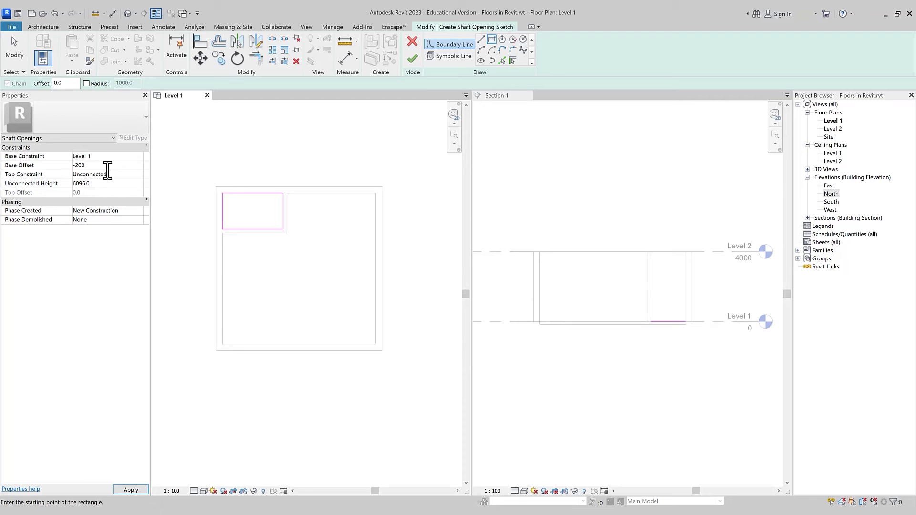
Step: Commit the -200 base offset, keep the top Unconnected, and finish the shaft
left_click(139, 176)
left_click(139, 174)
left_click(88, 185)
left_click(140, 175)
left_click(109, 202)
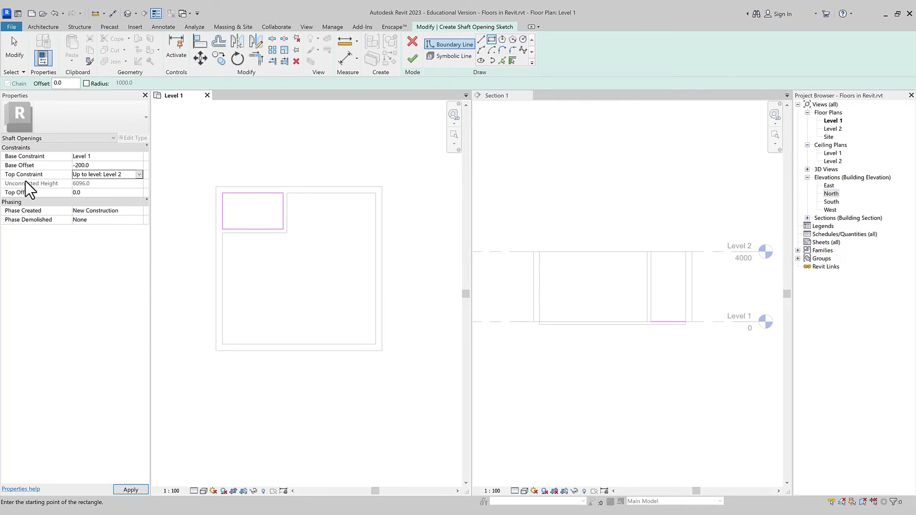
left_click(139, 175)
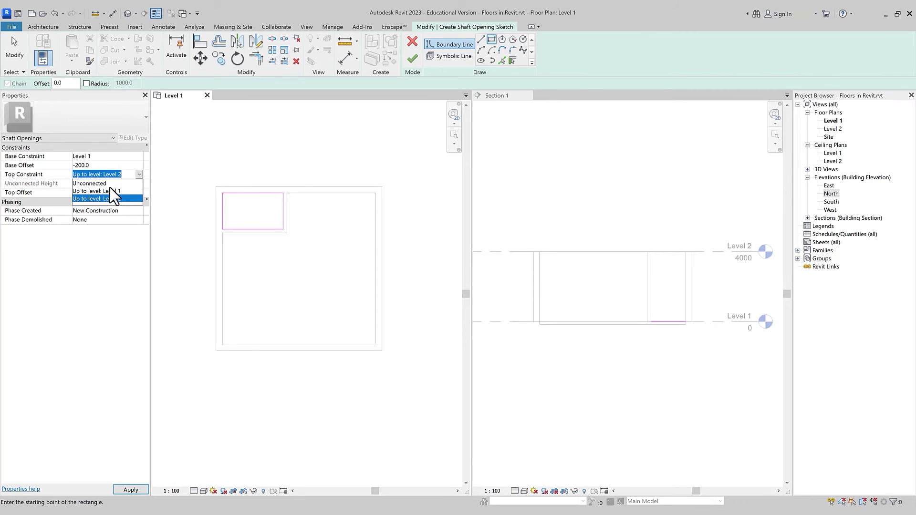
left_click(103, 184)
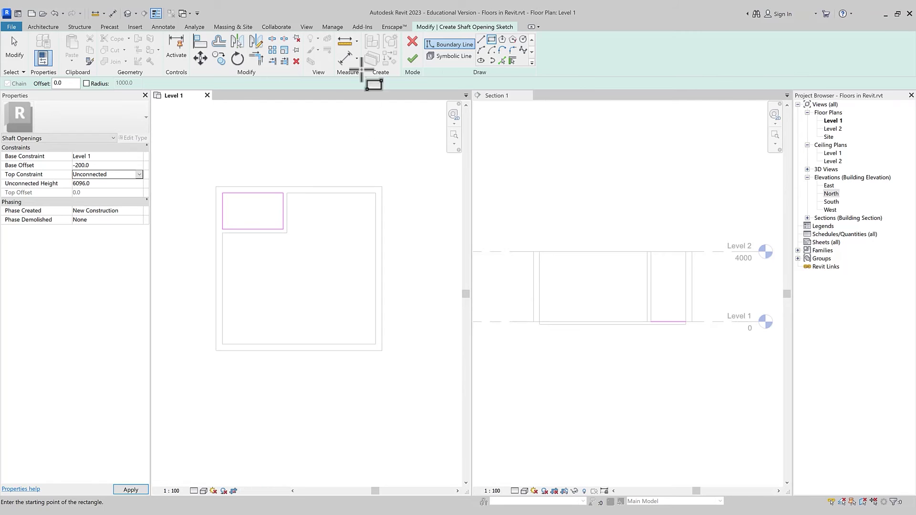
left_click(413, 59)
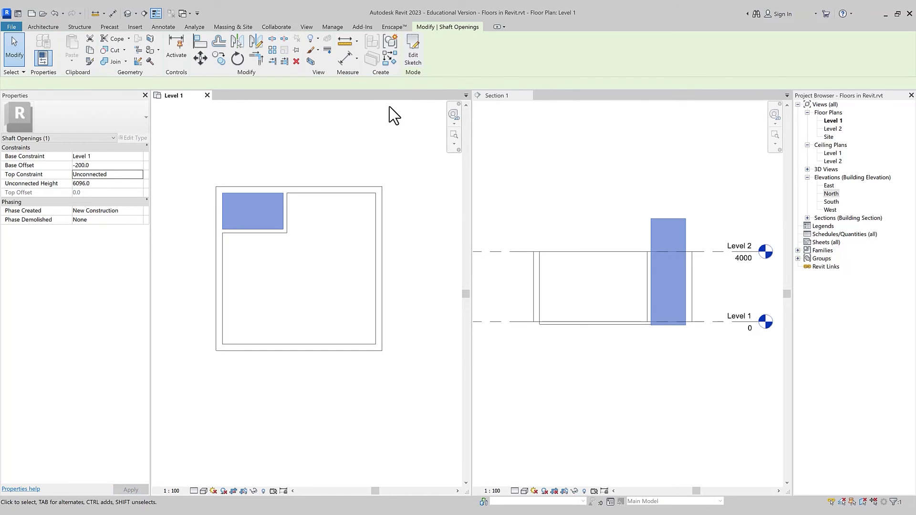
Step: Drag the shaft's top and bottom handles in Section 1 to adjust its extent
left_click(363, 133)
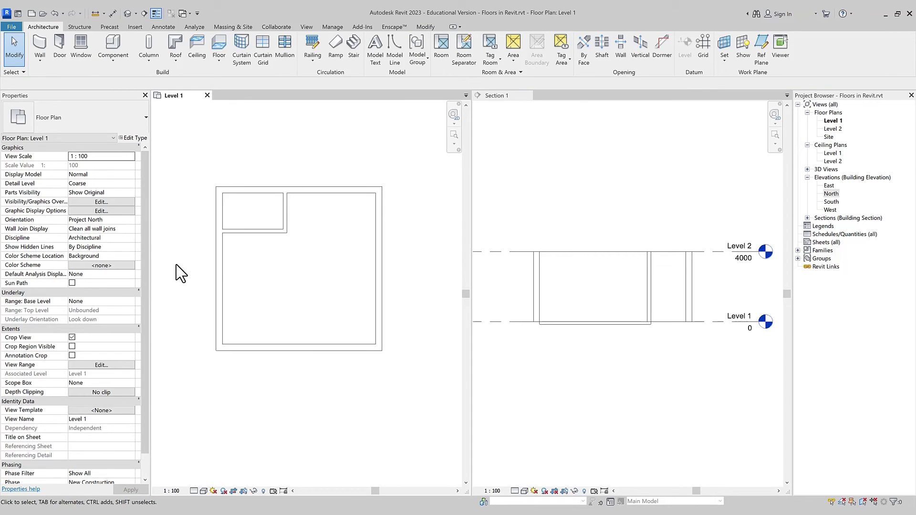
left_click(226, 215)
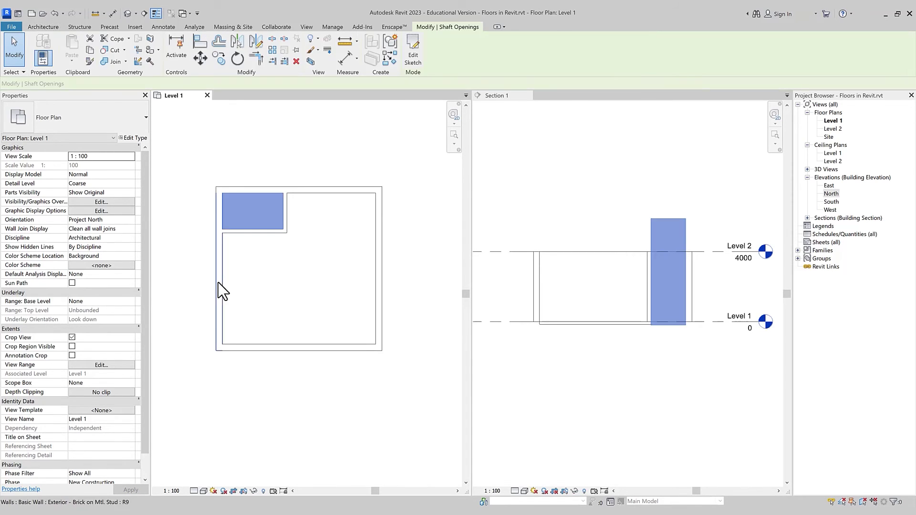
left_click(258, 161)
left_click(625, 396)
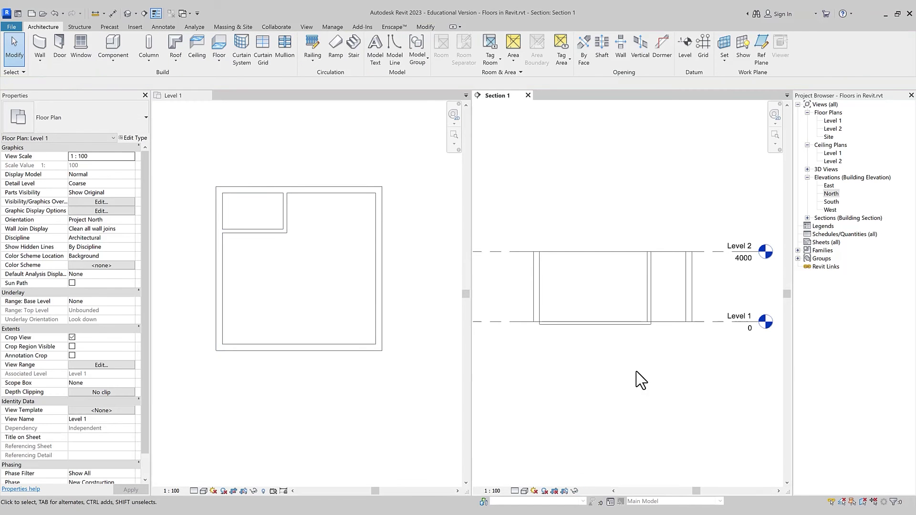
left_click(666, 332)
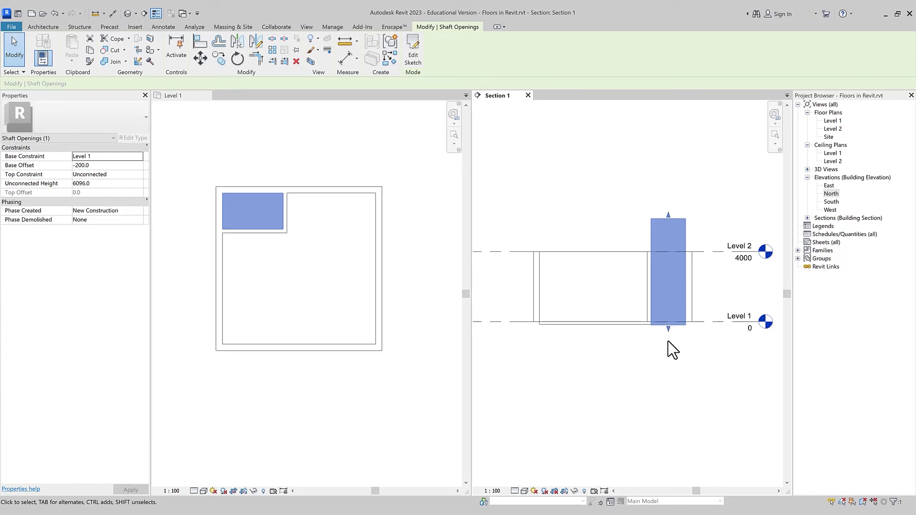
left_click_drag(669, 330, 669, 316)
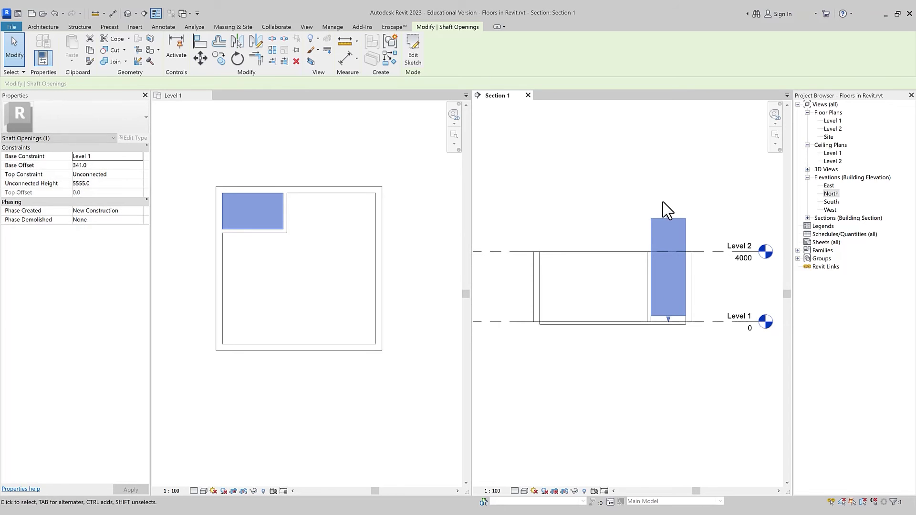
left_click_drag(668, 215, 668, 274)
left_click_drag(668, 319, 668, 337)
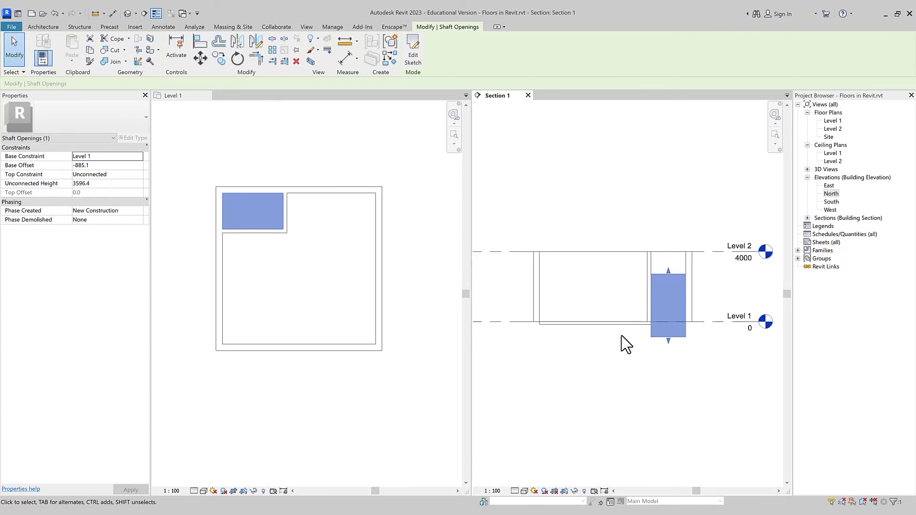
left_click(629, 340)
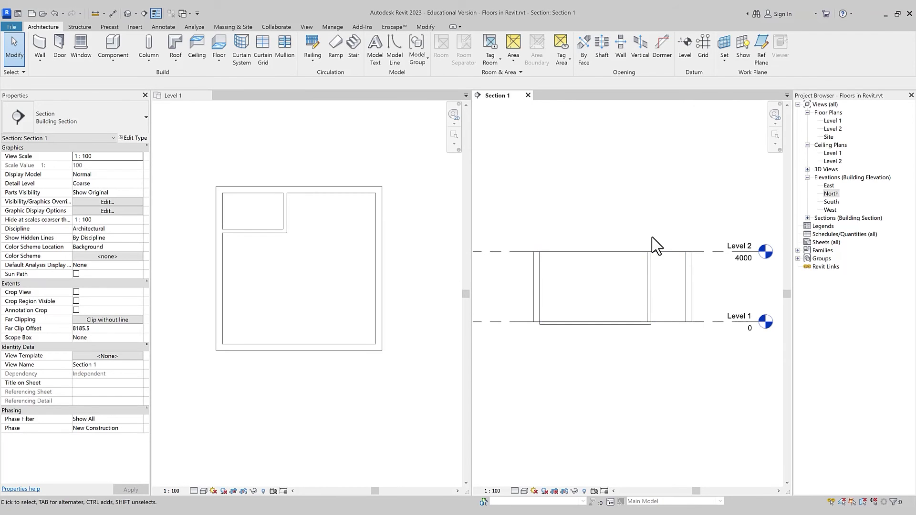
Step: Copy the ground floor slab and paste it aligned to Level 2
left_click(615, 325)
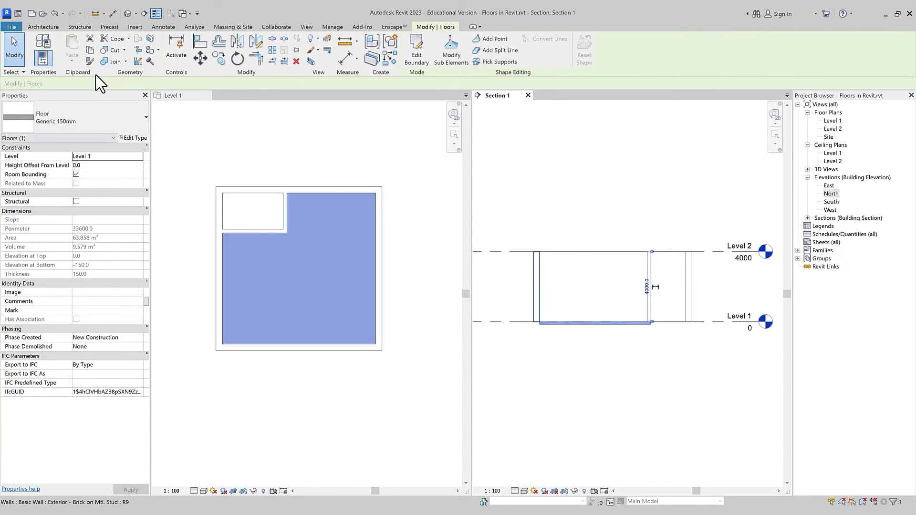
left_click(90, 50)
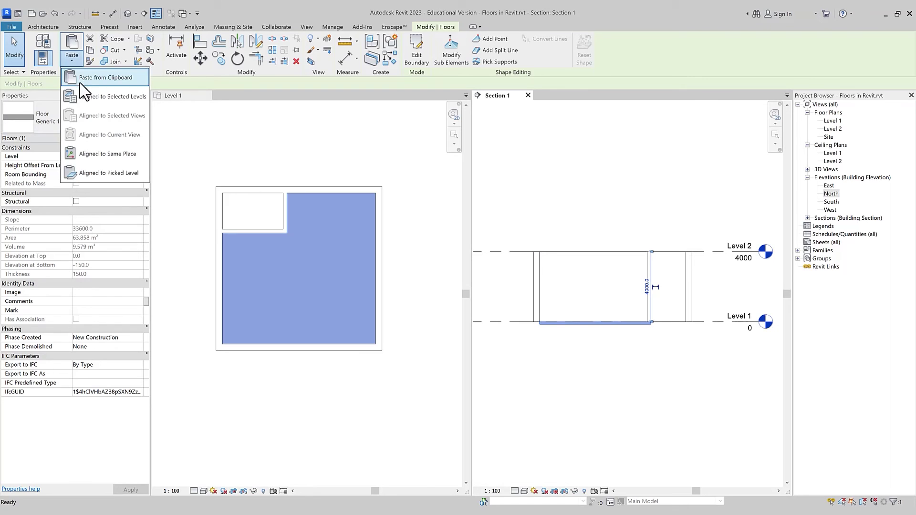
left_click(84, 98)
left_click(247, 163)
left_click(215, 276)
left_click(674, 338)
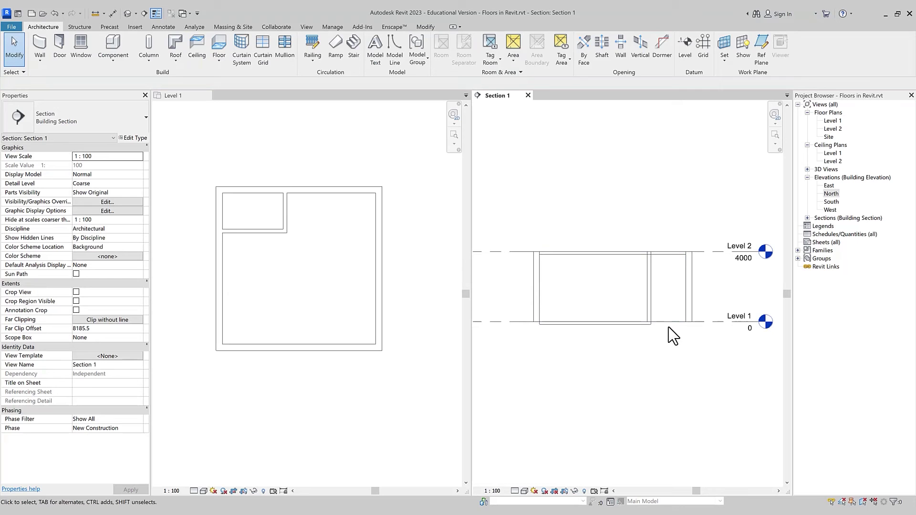
Step: Select the shaft opening in the section again
left_click(666, 271)
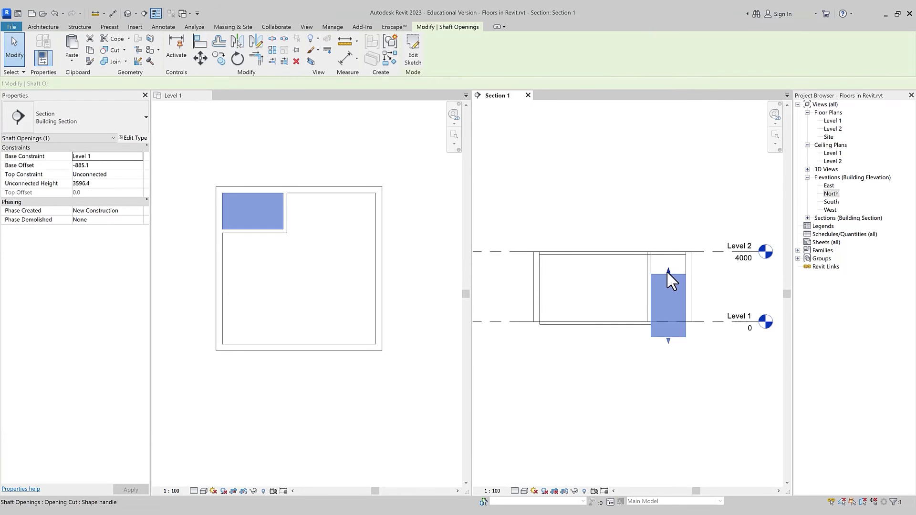
key("Escape")
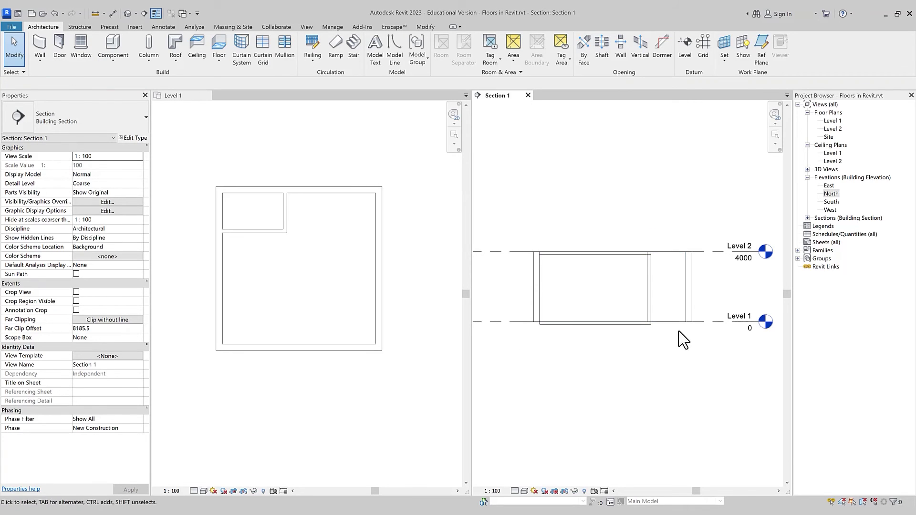
left_click(685, 321)
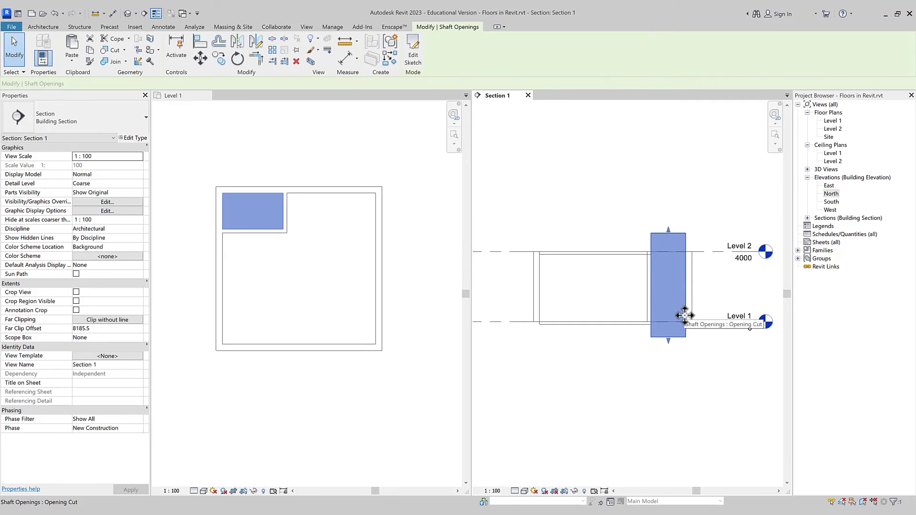
Step: Draw two crossing diagonal symbolic lines across the shaft rectangle in Level 1 and finish the sketch
left_click(413, 54)
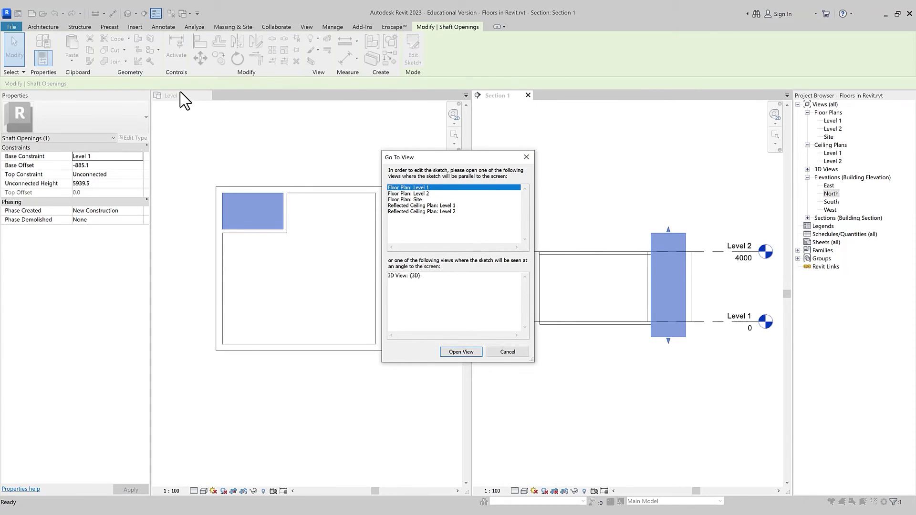
left_click(470, 352)
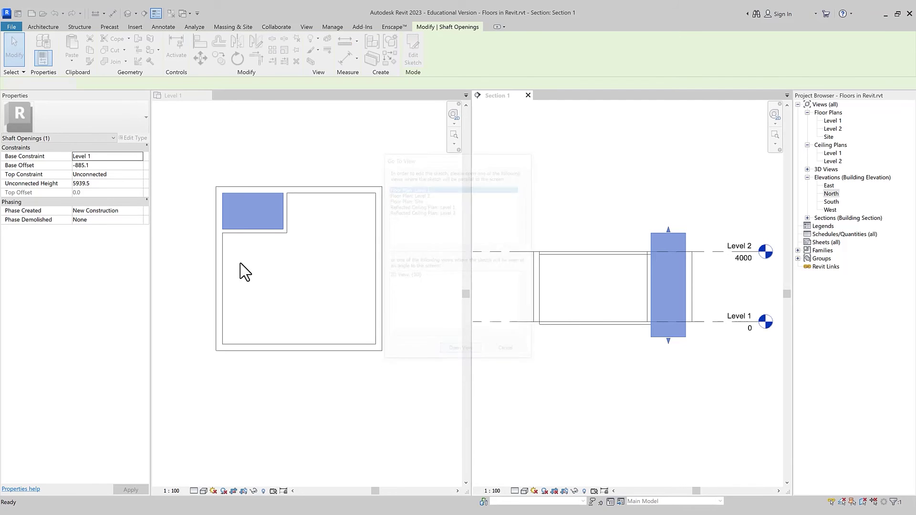
left_click(463, 57)
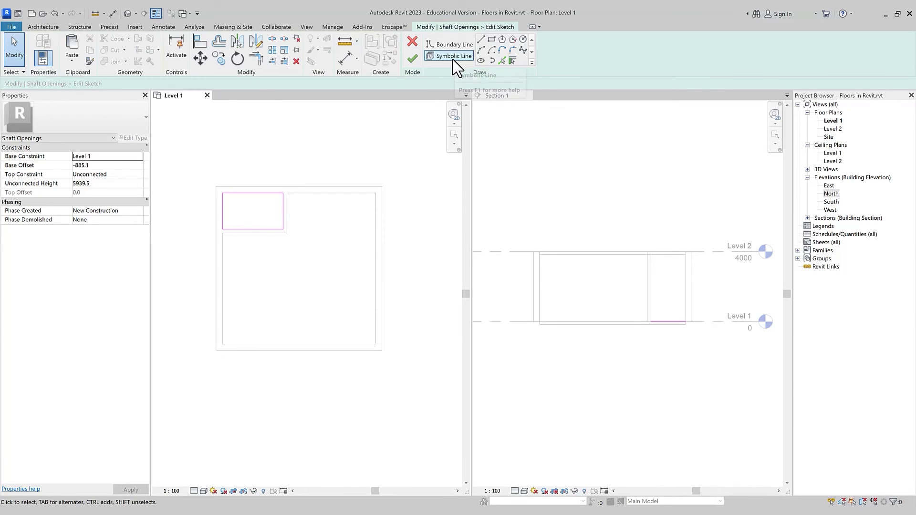
left_click(283, 194)
left_click(222, 229)
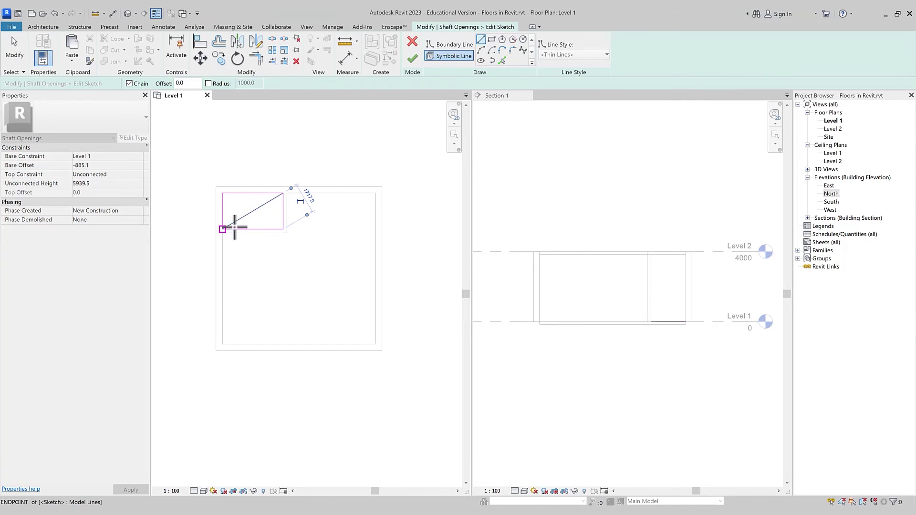
left_click(223, 193)
left_click(283, 229)
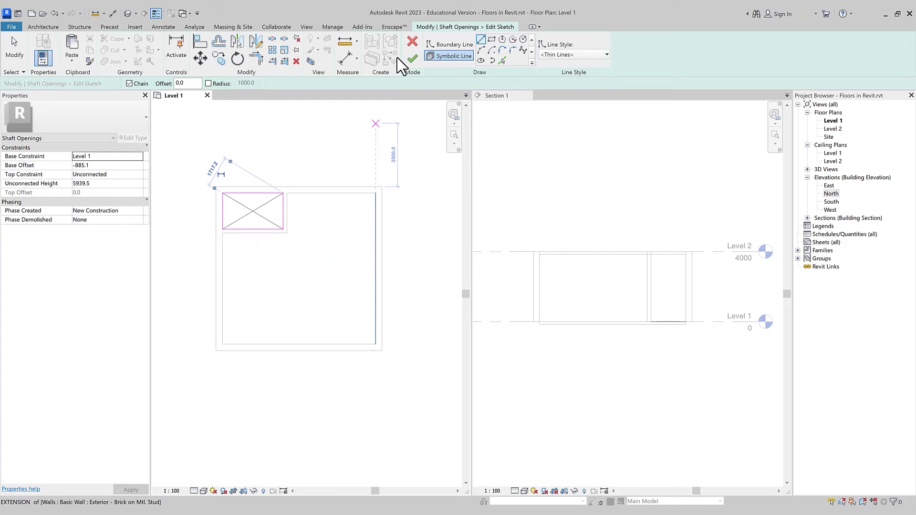
left_click(411, 59)
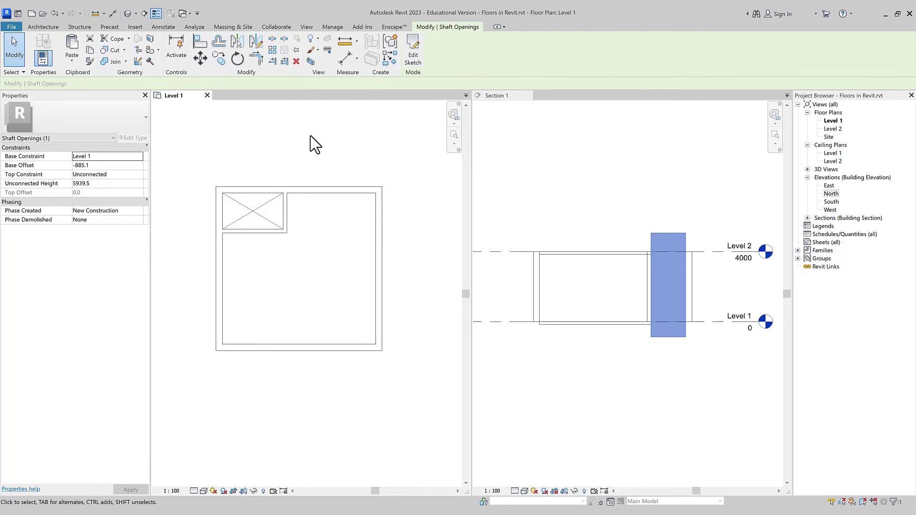
left_click(316, 144)
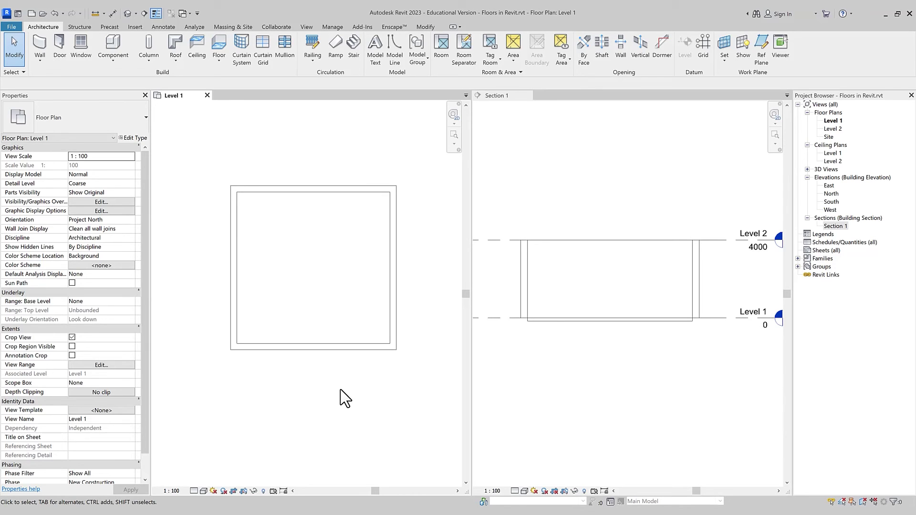
Step: Select the floor slab in Section 1 and turn on point and edge editing from Level 1
left_click(547, 317)
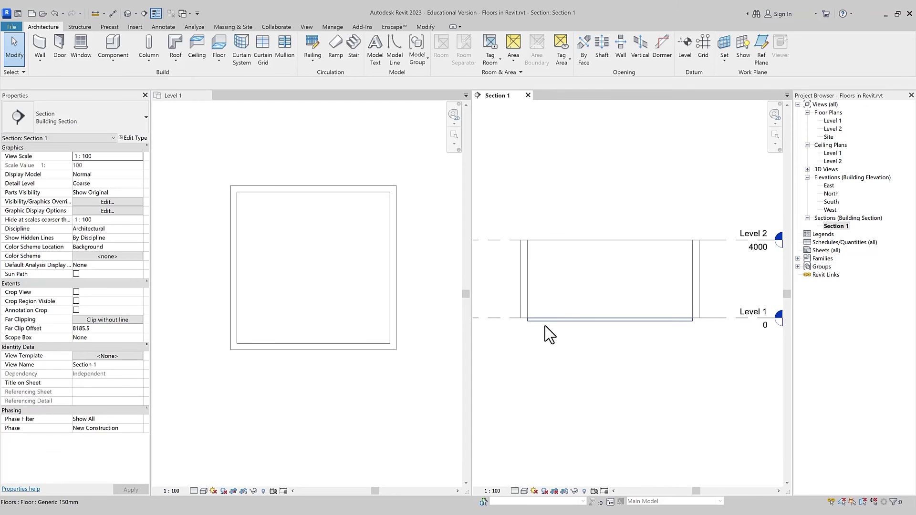
left_click(545, 326)
left_click(410, 371)
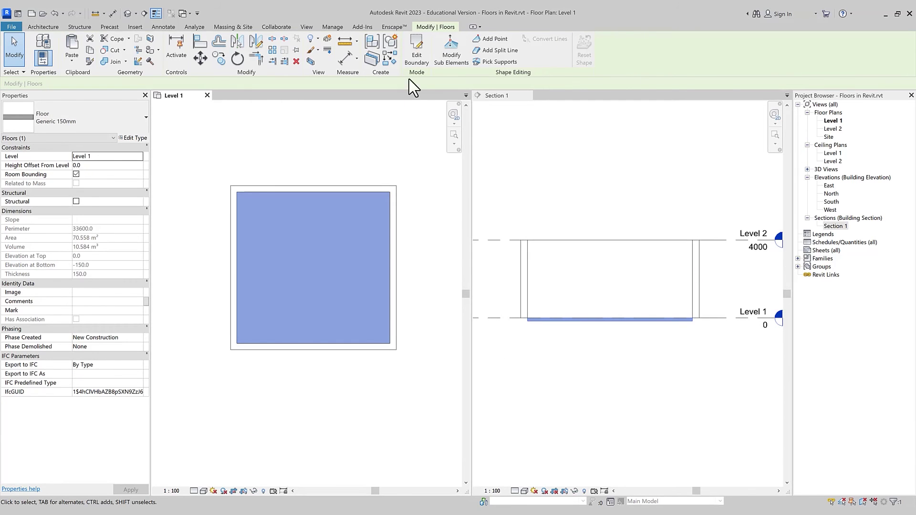
left_click(456, 68)
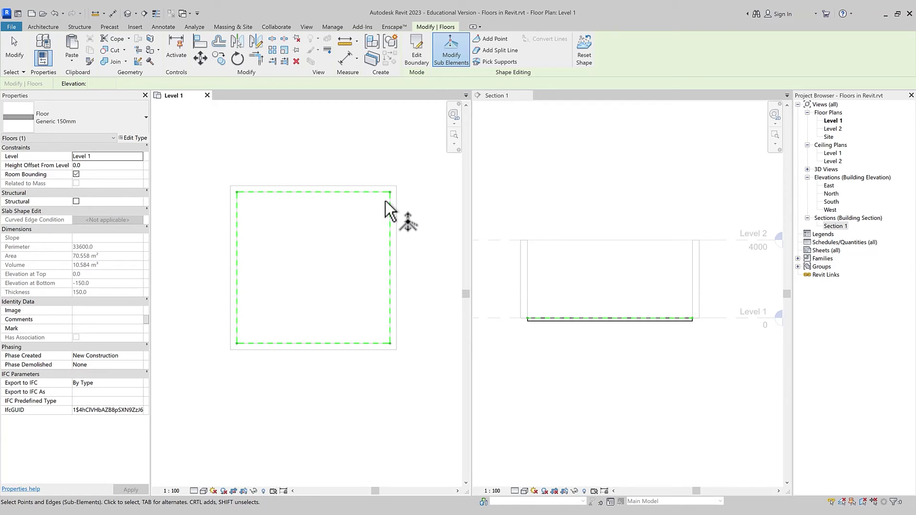
Step: Set the bottom-right floor corner to -250 and the bottom-left corner to 100
left_click(392, 344)
type("-250")
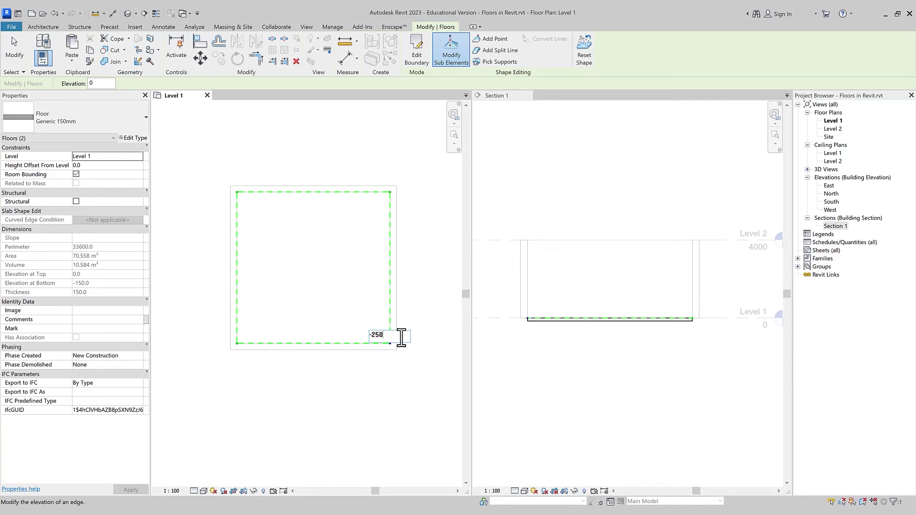
key("Return")
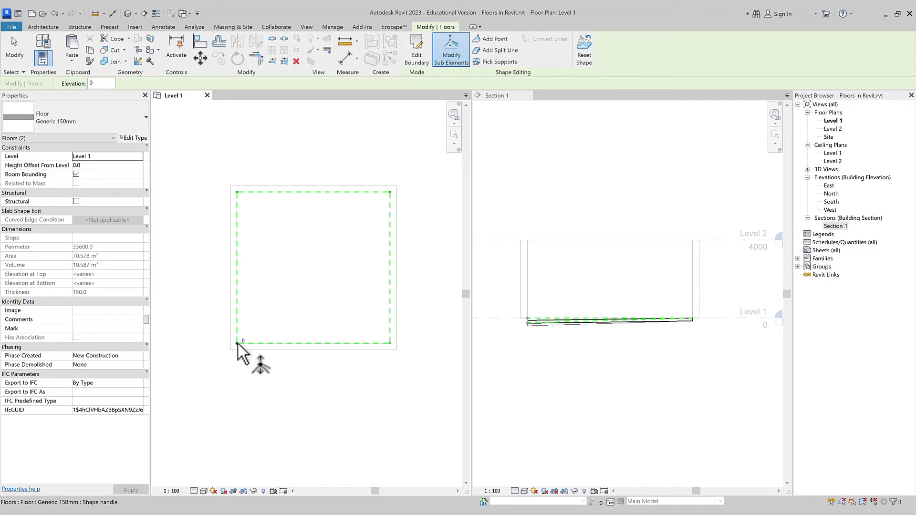
left_click(243, 342)
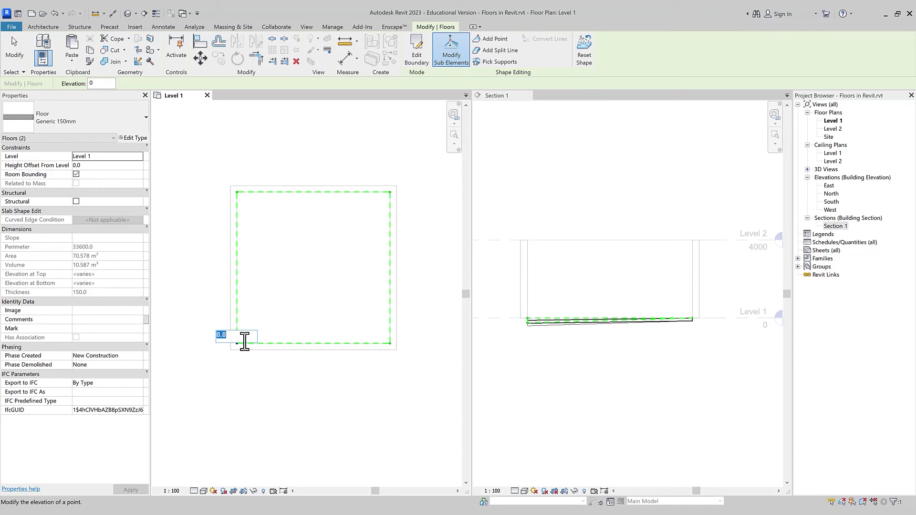
type("100")
key("Return")
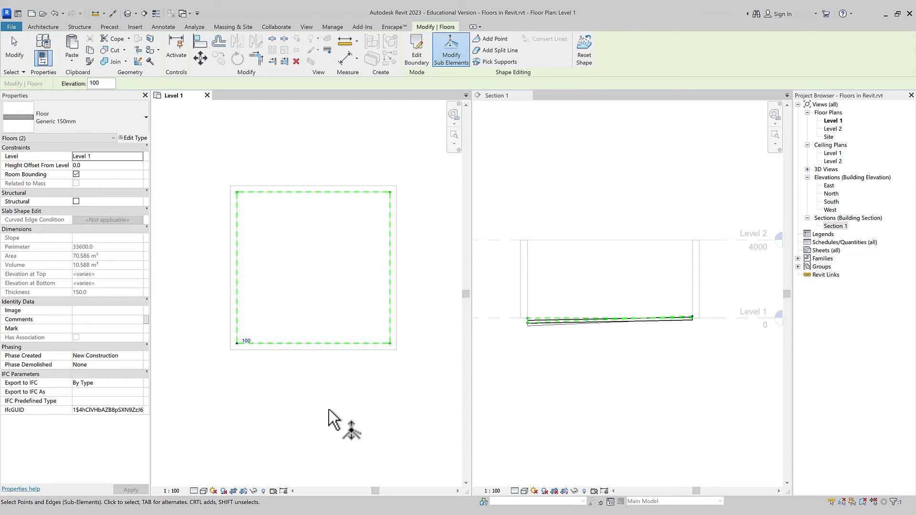
Step: Undo the corner height changes to flatten the floor and open its boundary sketch
left_click(574, 357)
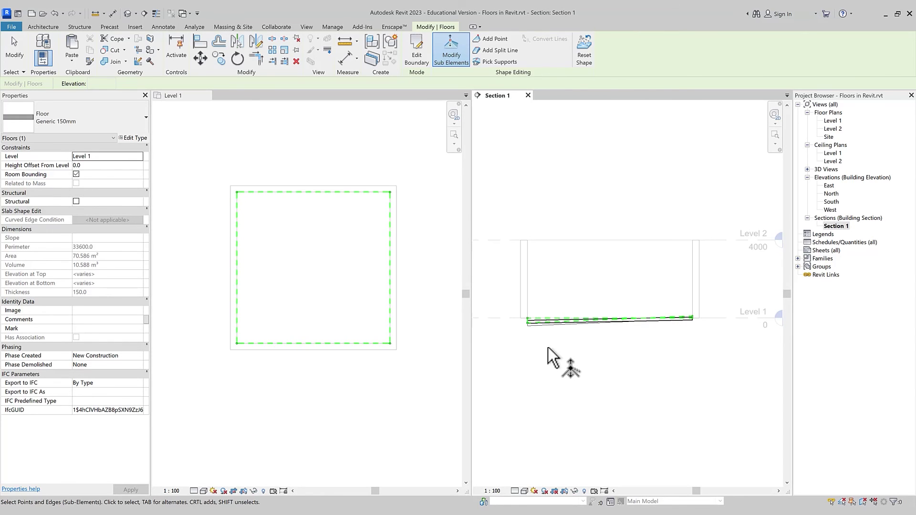
key("Escape")
key("Escape")
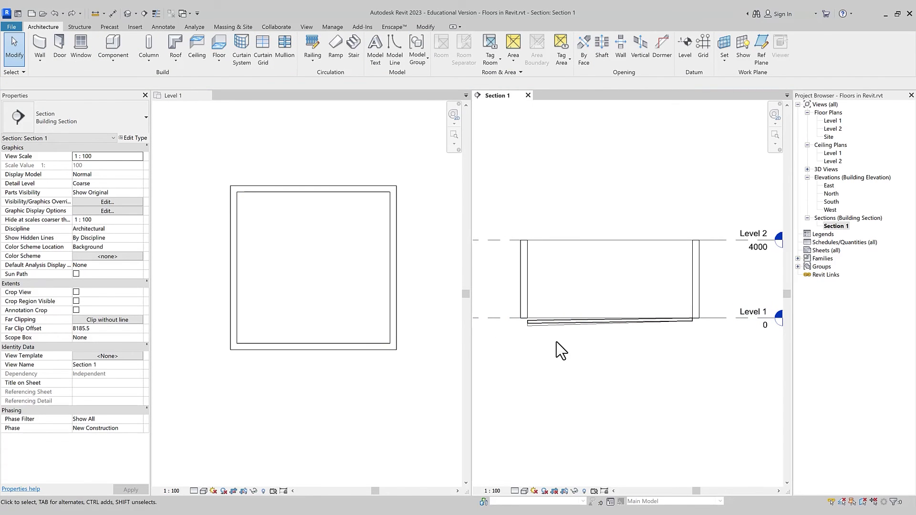
key("ctrl+z")
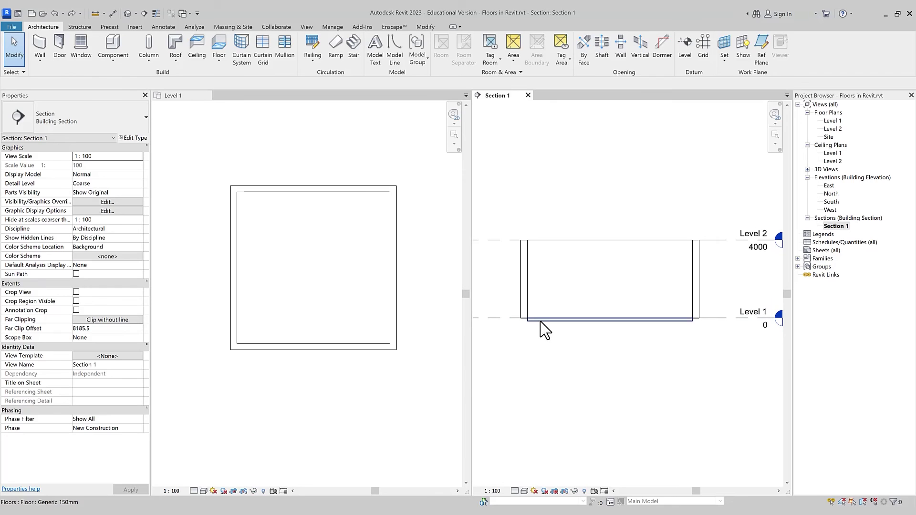
left_click(542, 320)
left_click(246, 148)
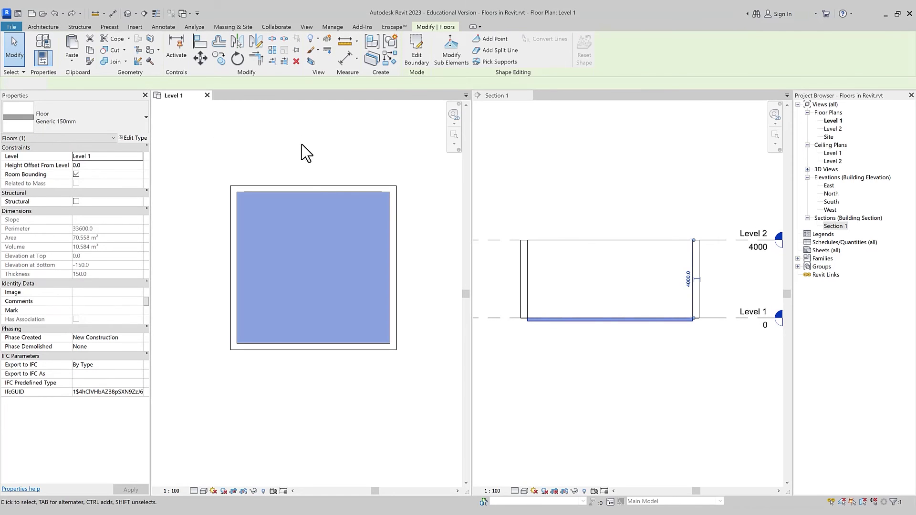
left_click(417, 52)
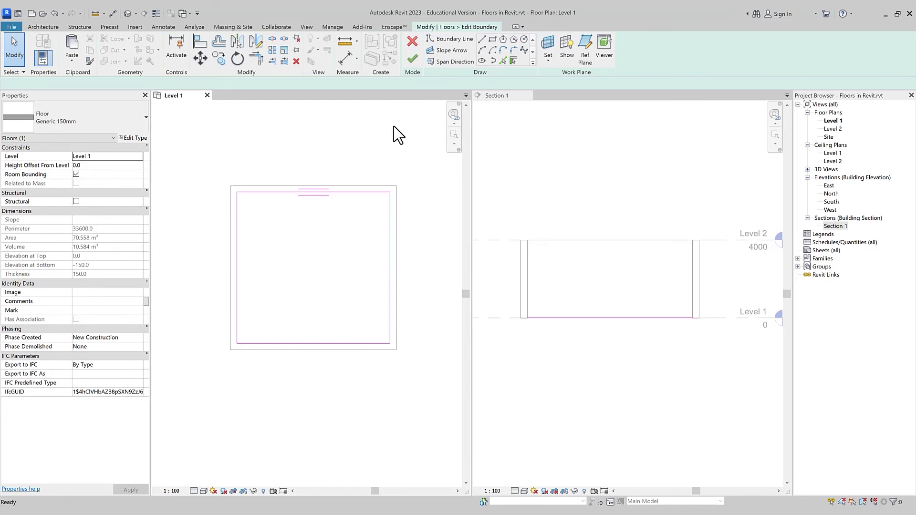
Step: Draw a right-to-left slope arrow, specified by height at tail with a -350 tail offset, and finish
left_click(454, 51)
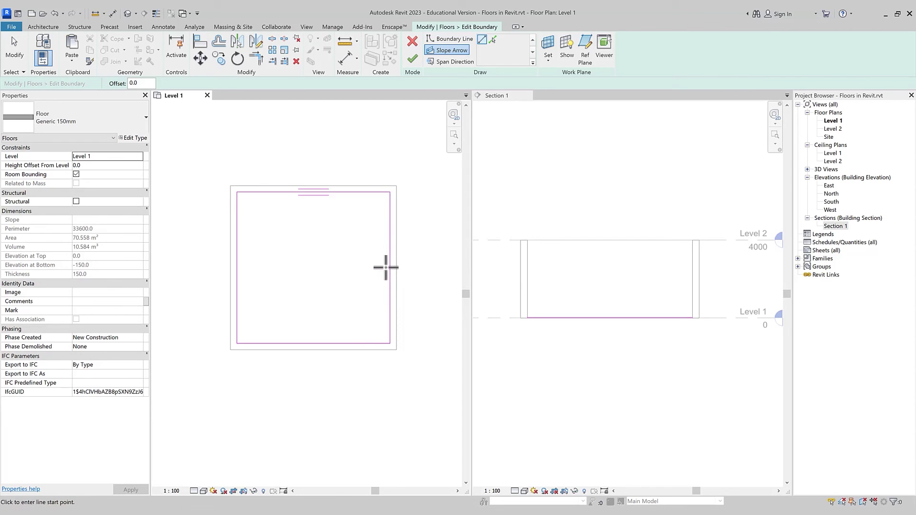
left_click(390, 268)
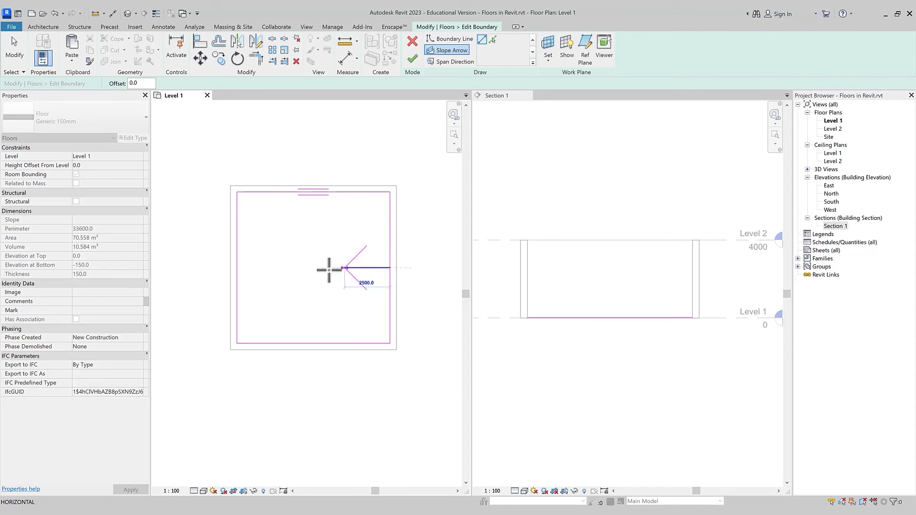
left_click(237, 268)
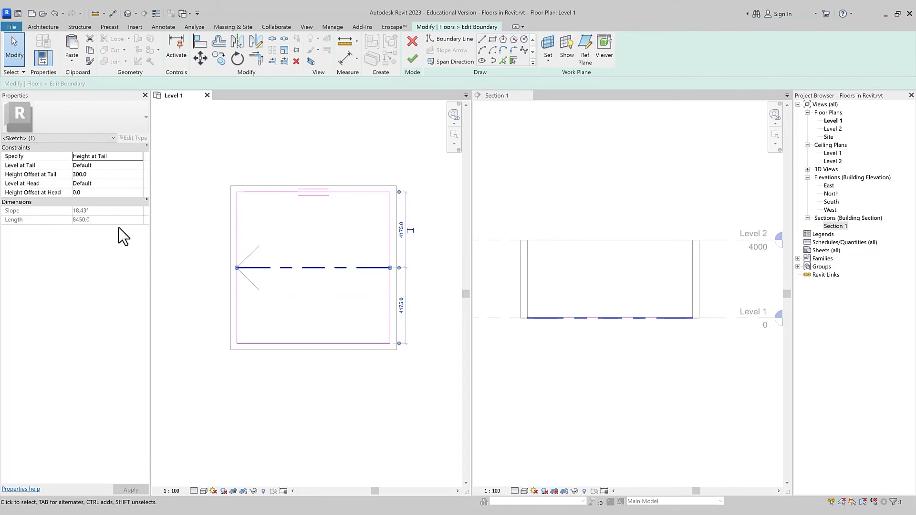
left_click(140, 157)
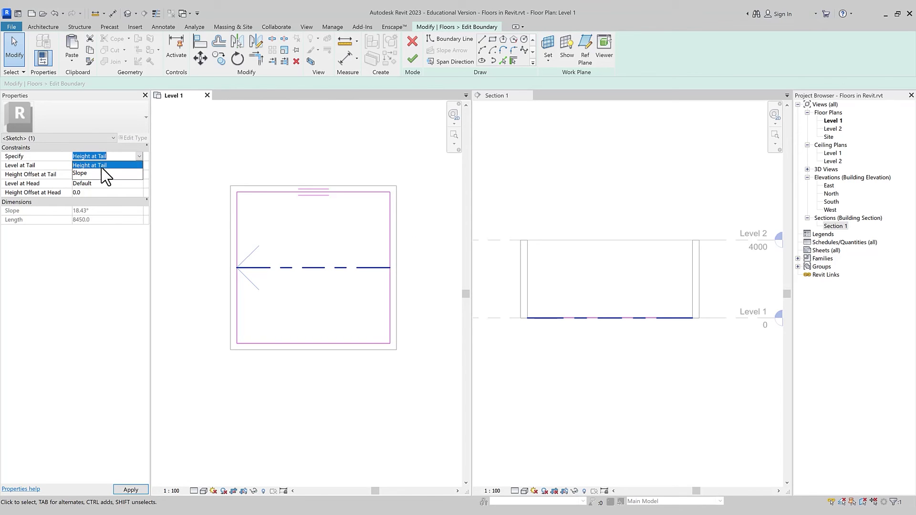
mouse_move(33, 193)
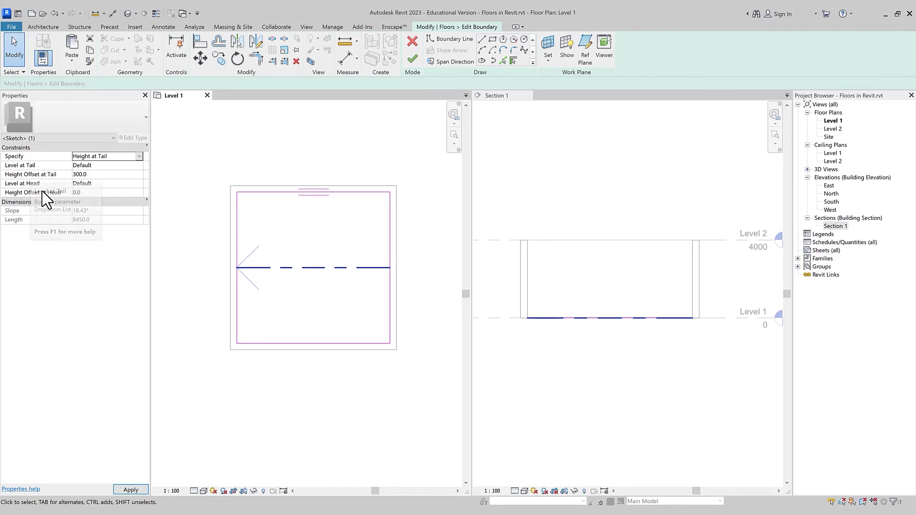
left_click(141, 166)
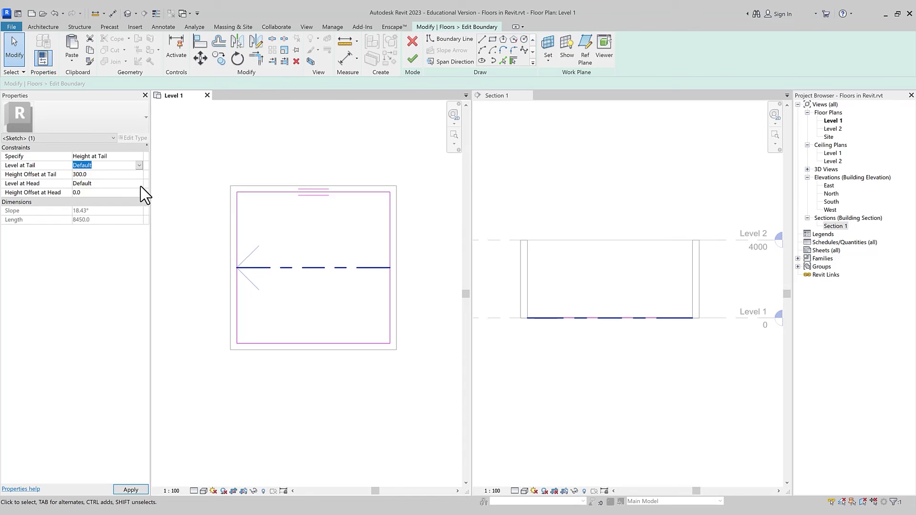
left_click(119, 176)
left_click(413, 60)
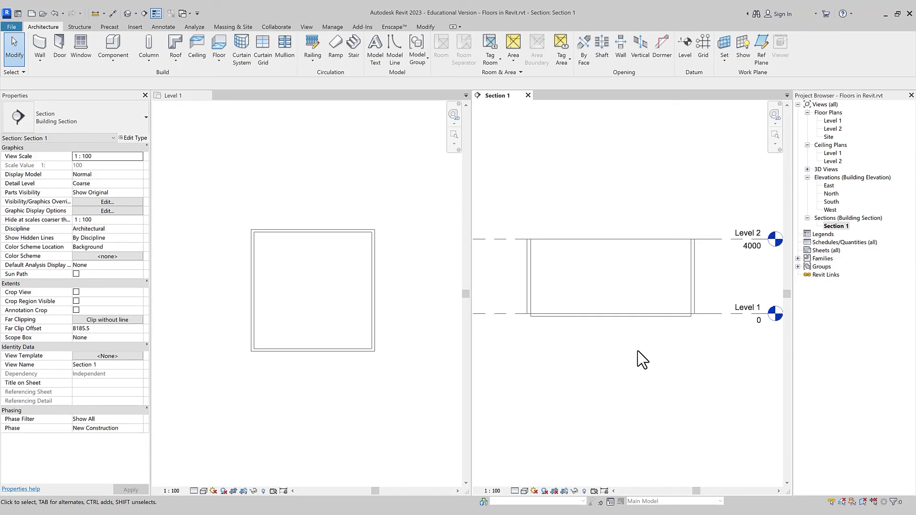
Step: Select the sloped Generic 150mm floor in the Section 1 view
left_click(683, 321)
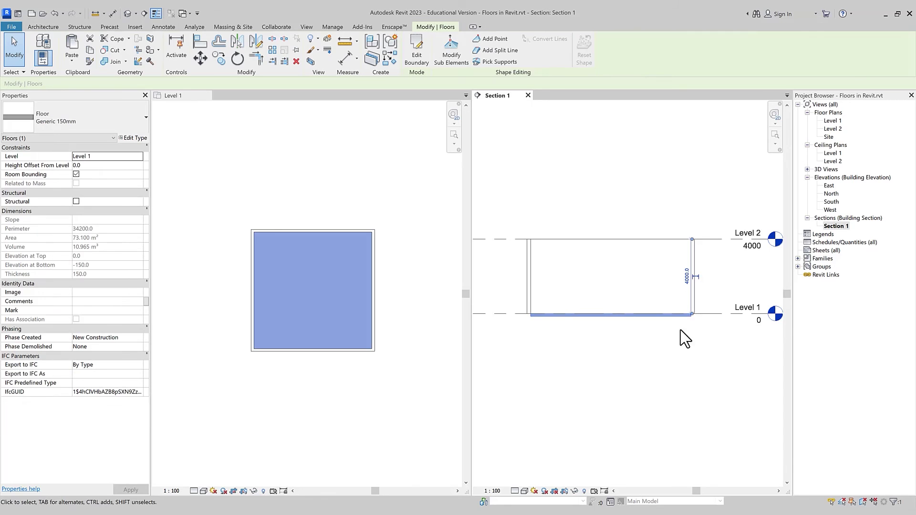
left_click(135, 138)
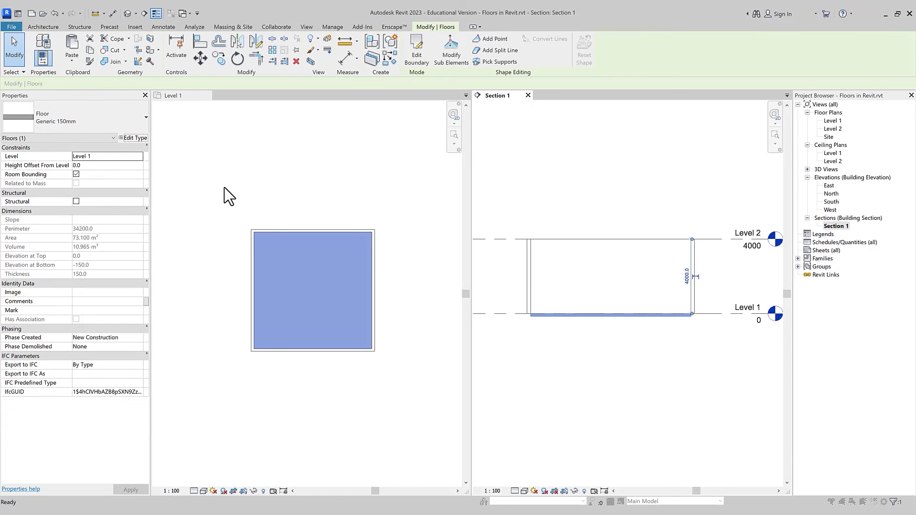
Step: Duplicate the floor type, entering '1' for the new type name
left_click(445, 135)
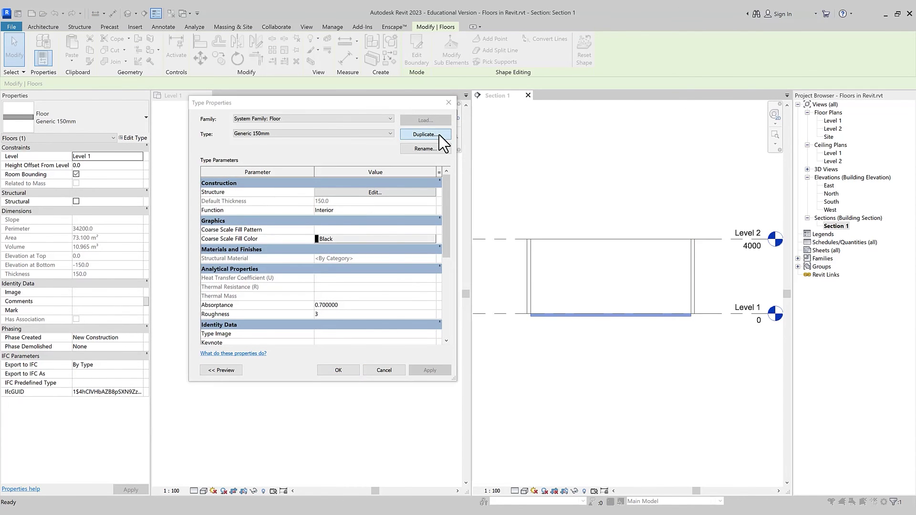
type("1")
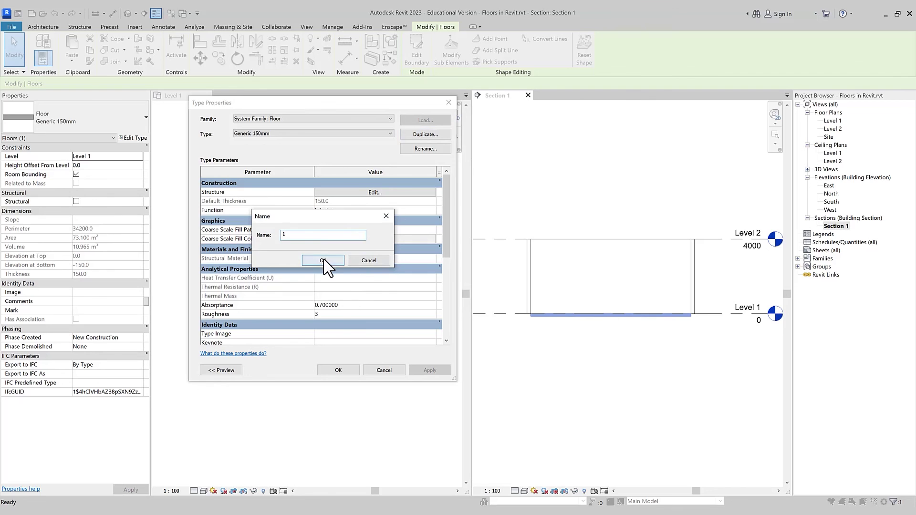
left_click(324, 260)
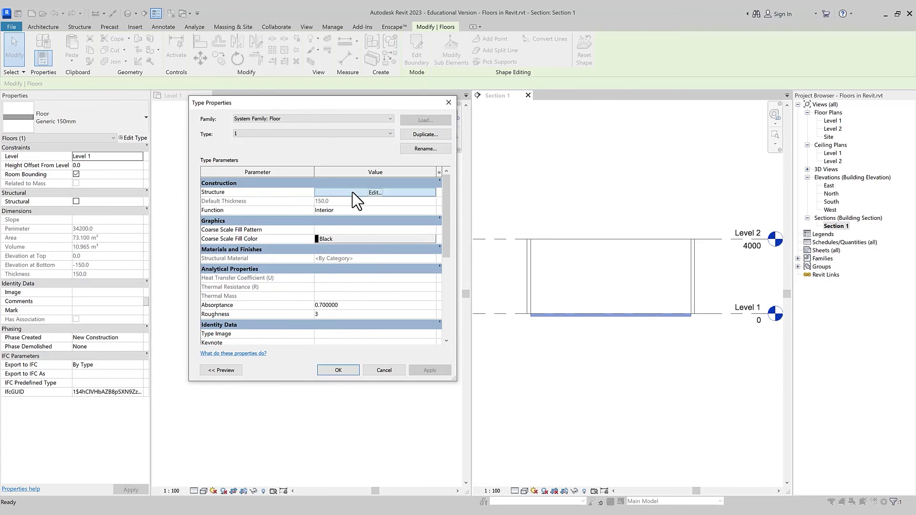
left_click(356, 192)
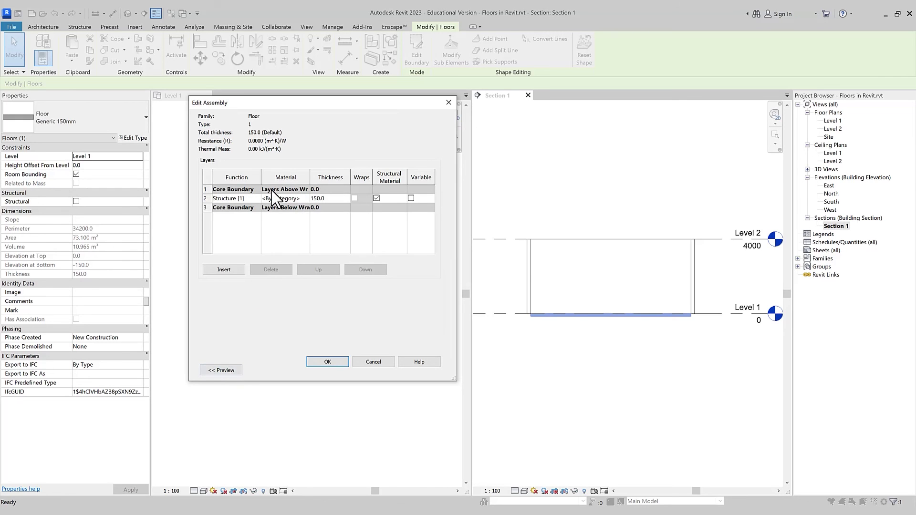
Step: Insert two new layers in the previewed assembly and move both above the core boundary
left_click(230, 370)
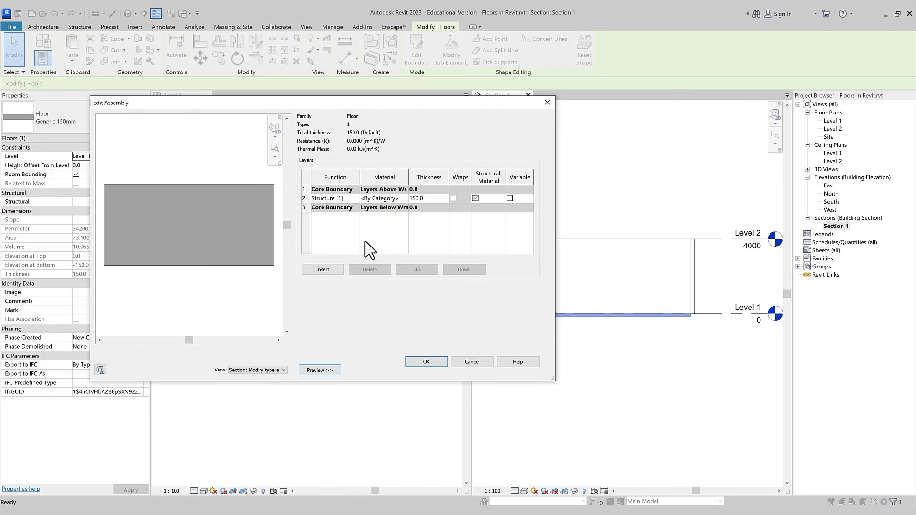
left_click(330, 273)
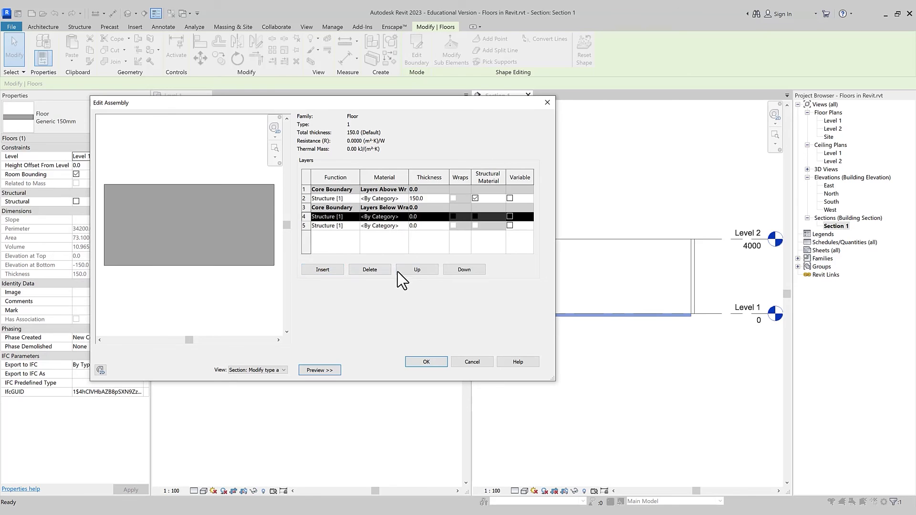
left_click(413, 271)
left_click(413, 271)
left_click(305, 226)
left_click(414, 270)
left_click(413, 270)
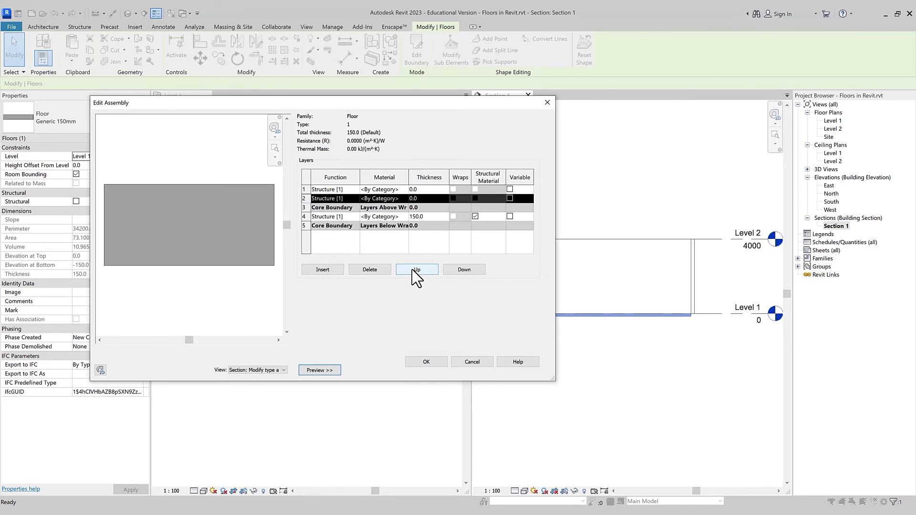
Step: Set the layer thicknesses to 20, 20 and 200 for a 240 mm floor
left_click(434, 189)
type("20")
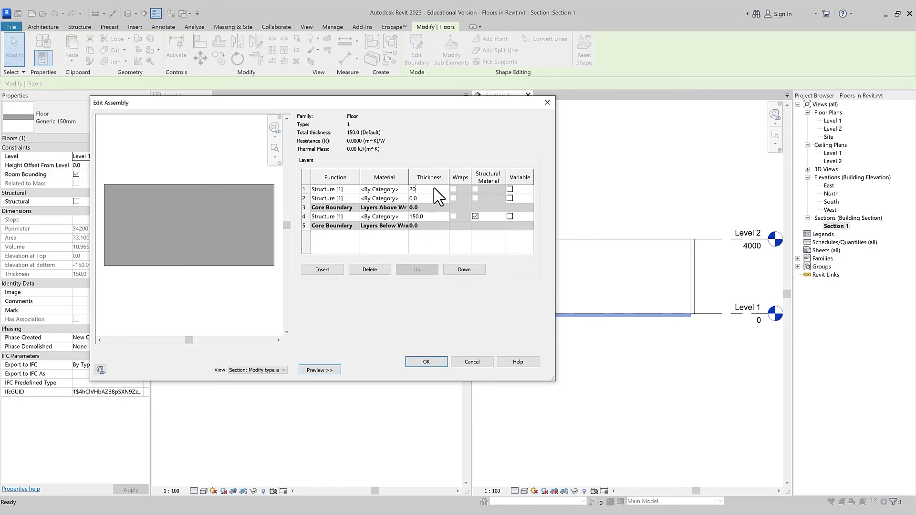
left_click(437, 199)
type("20")
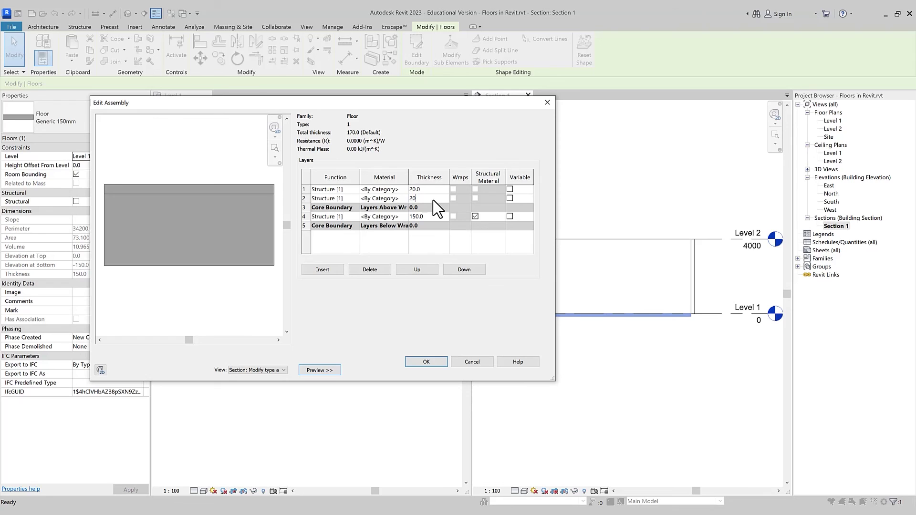
left_click(431, 218)
type("200")
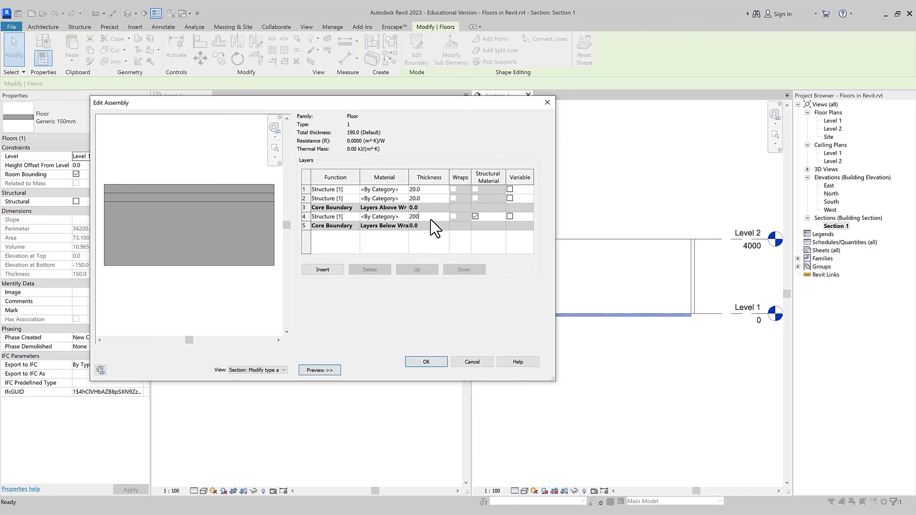
left_click(426, 262)
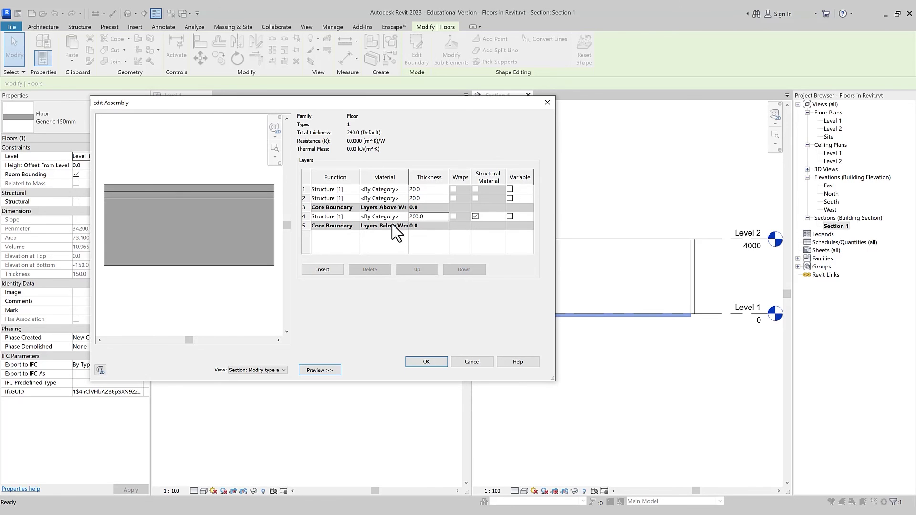
left_click(406, 191)
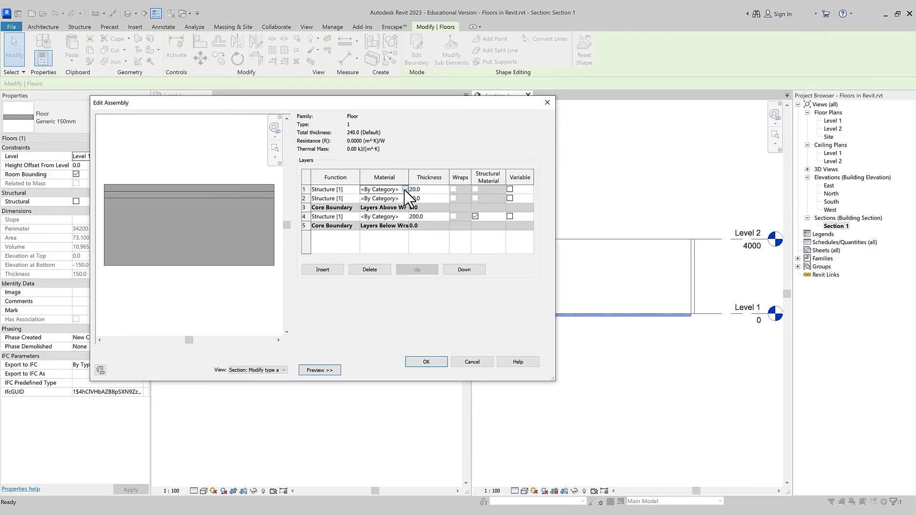
left_click(405, 189)
type("oak")
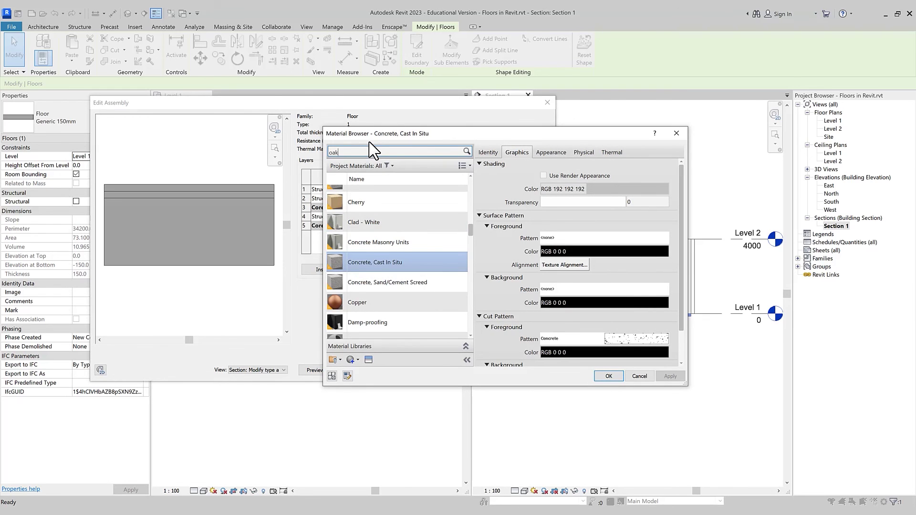
Step: Assign Oak Flooring to the top layer and Plywood, Sheathing to the second layer
left_click(387, 228)
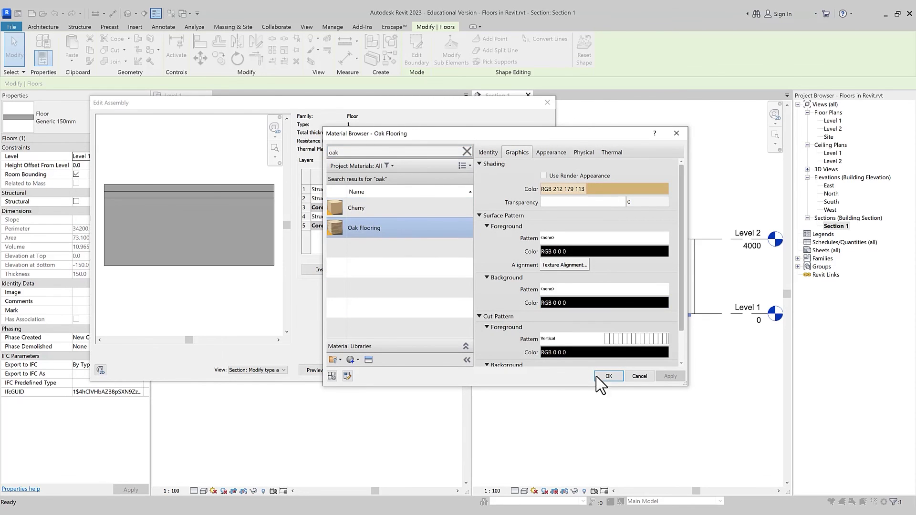
left_click(597, 376)
left_click(406, 199)
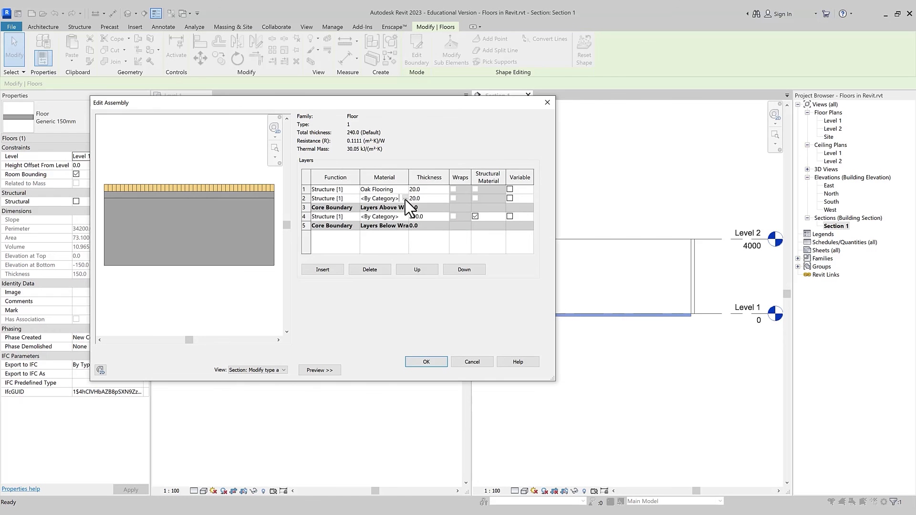
type("pl")
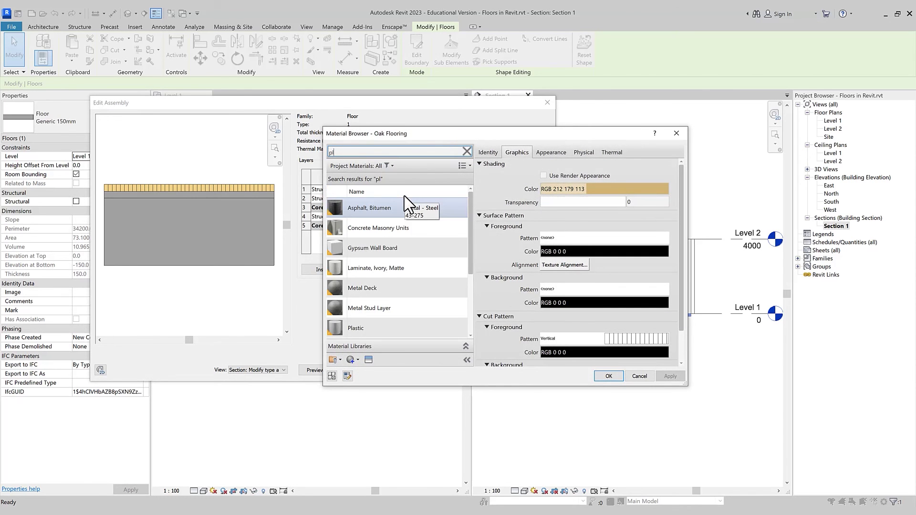
type("y")
left_click(408, 208)
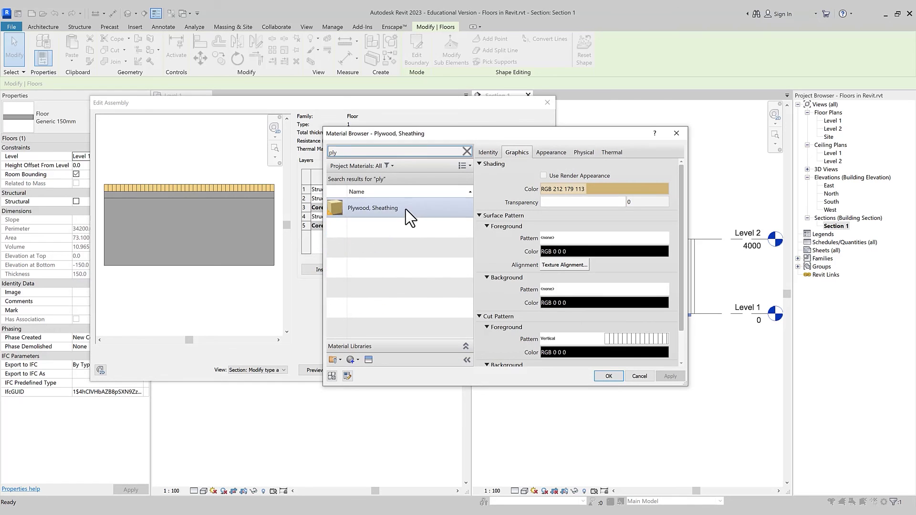
left_click(610, 377)
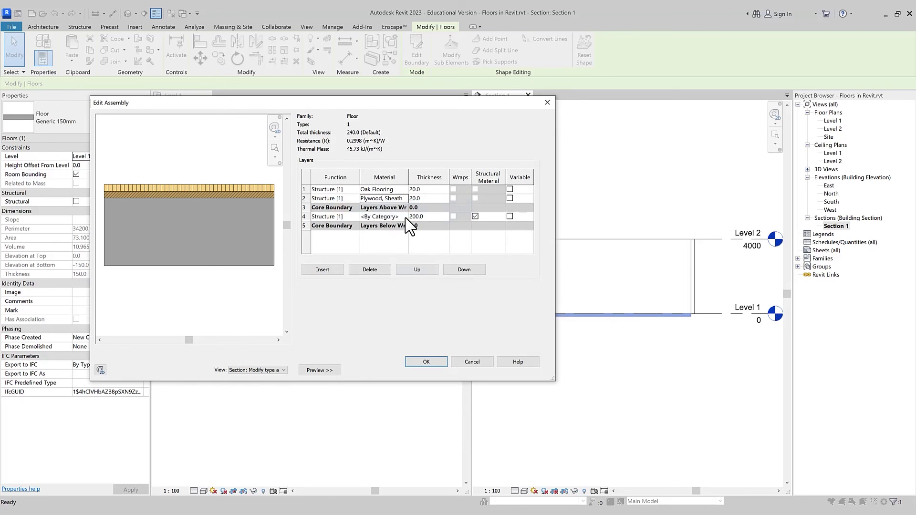
Step: Assign Concrete, Cast In Situ to the 200 mm core layer
left_click(406, 218)
left_click(405, 217)
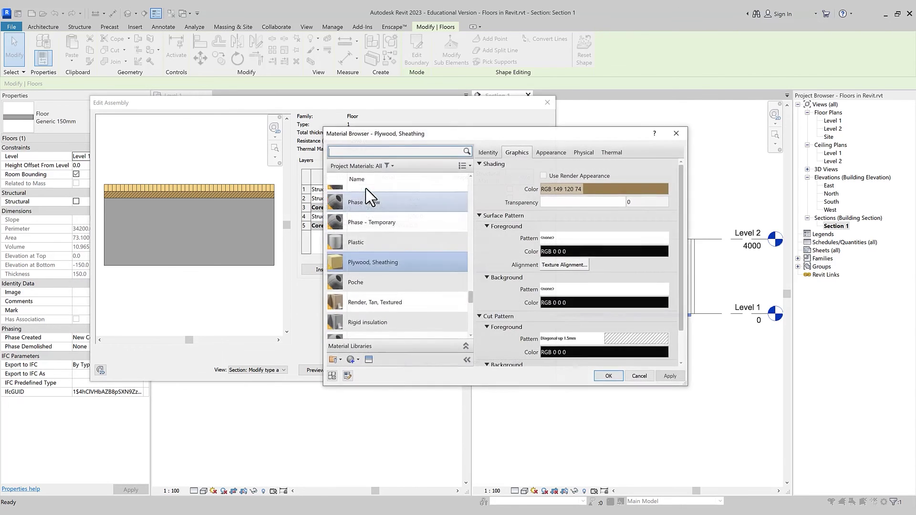
type("con")
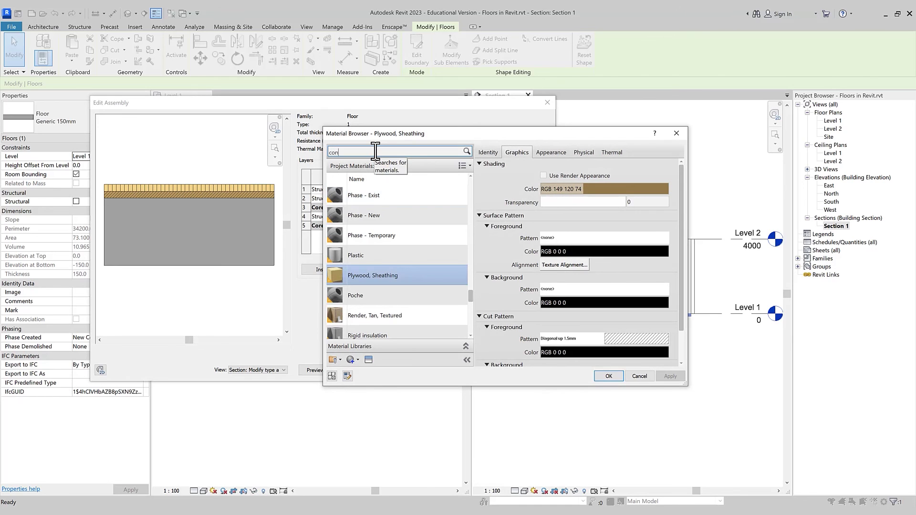
left_click(408, 288)
left_click(601, 375)
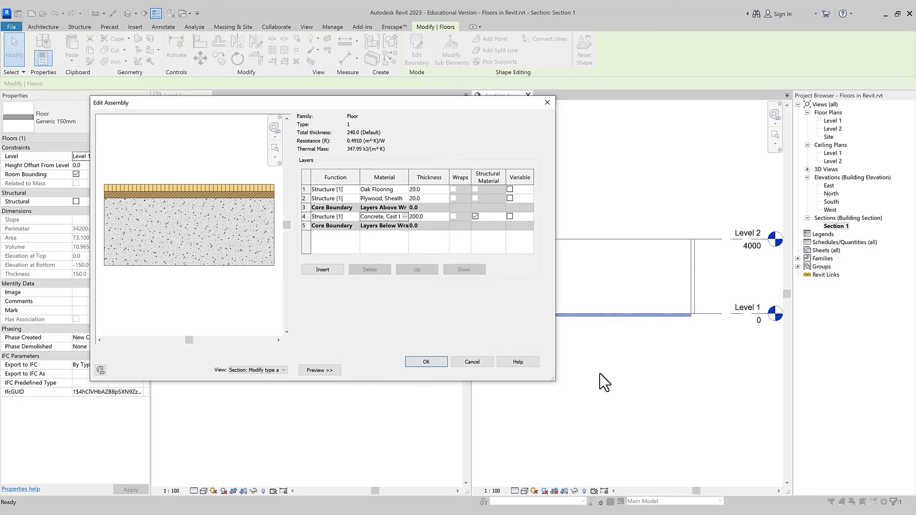
left_click(354, 191)
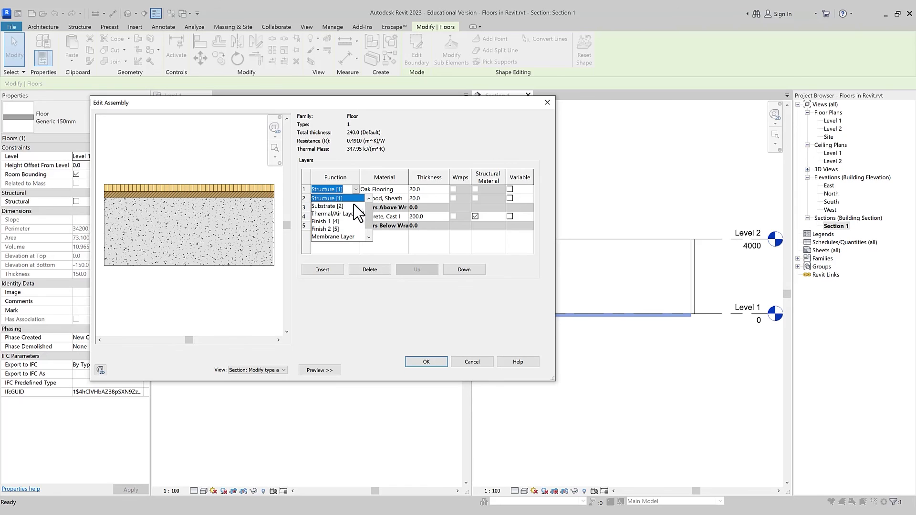
Step: Make the oak layer Finish 1 [4] and the plywood Substrate [2], then insert another layer
left_click(340, 221)
left_click(356, 198)
left_click(348, 214)
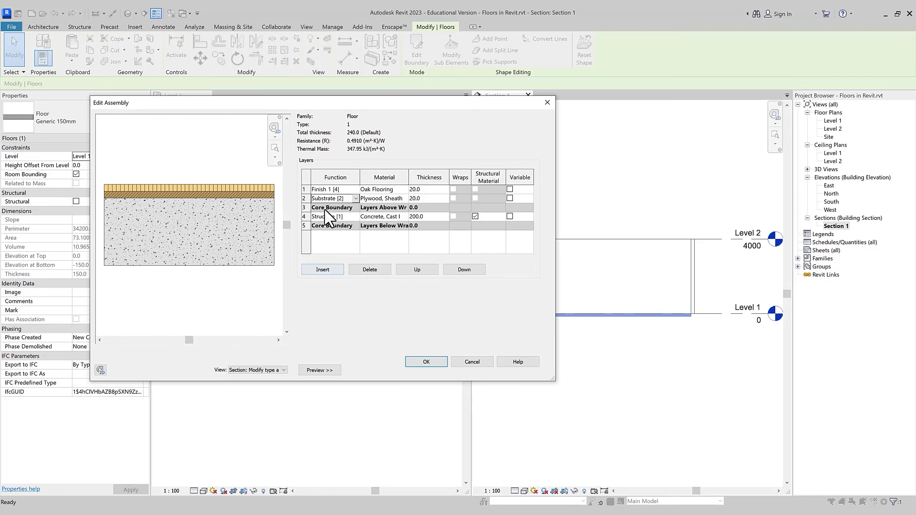
left_click(324, 270)
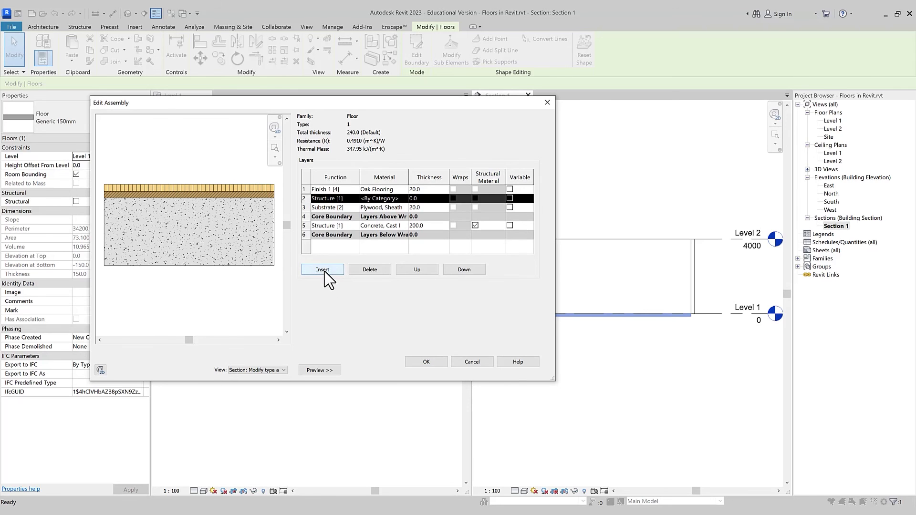
Step: Move the new layer below the core as a Structural Deck [1] and apply the assembly to the type
left_click(460, 270)
left_click(460, 271)
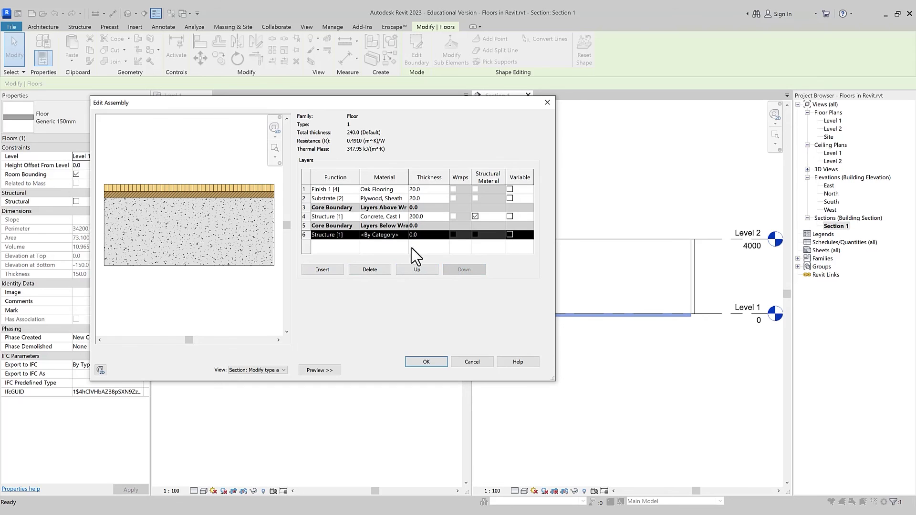
left_click(418, 235)
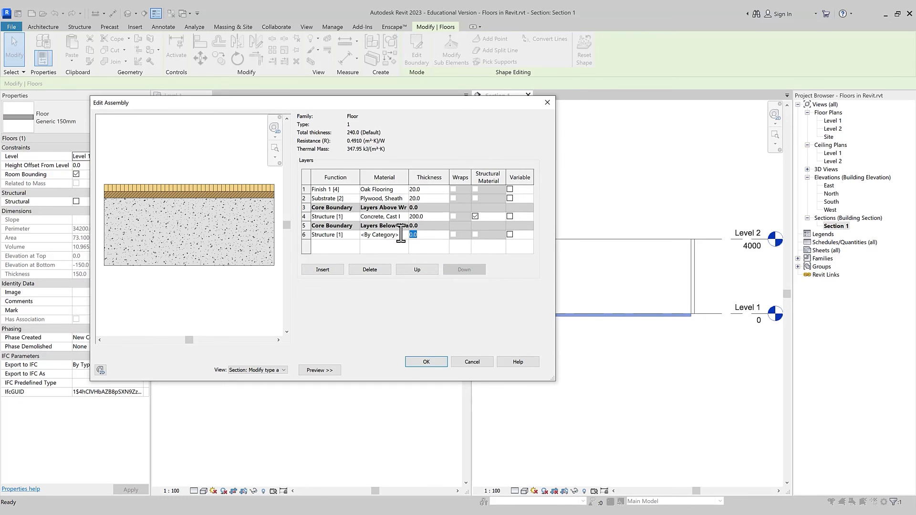
left_click(356, 234)
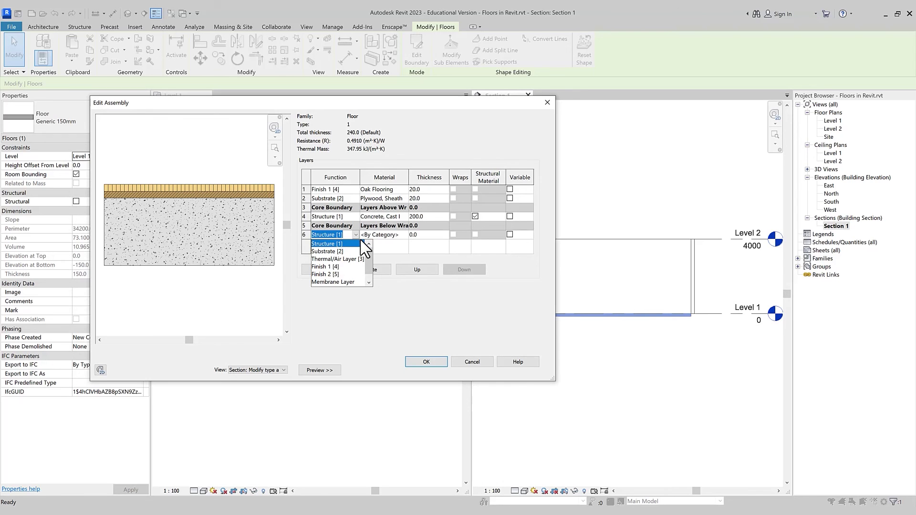
scroll(357, 273, "down", 1)
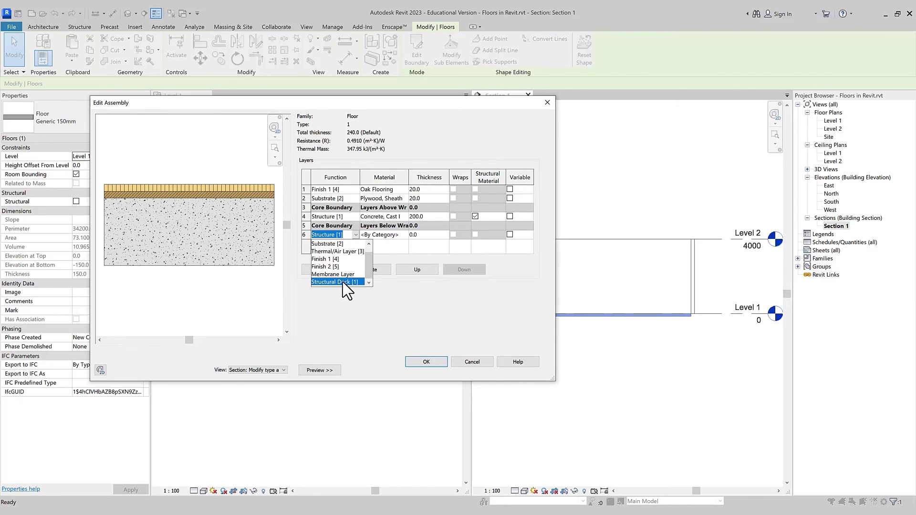
left_click(342, 282)
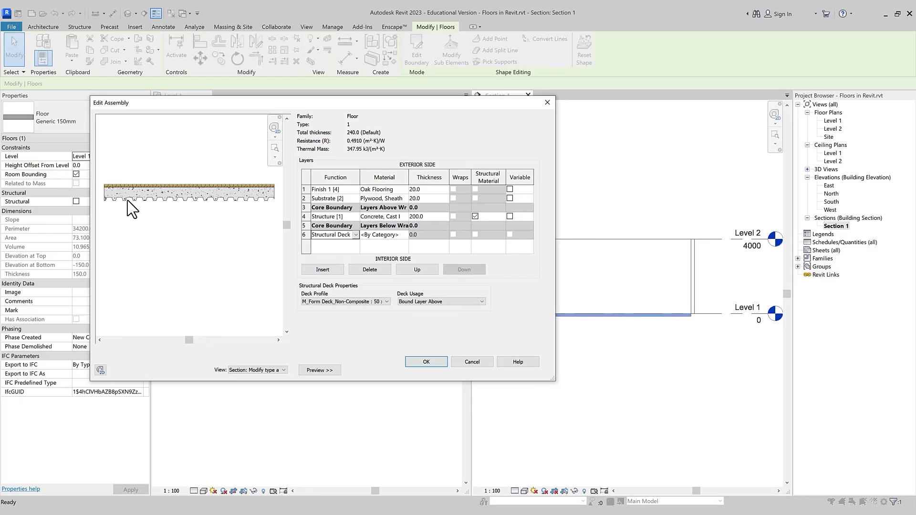
left_click(440, 363)
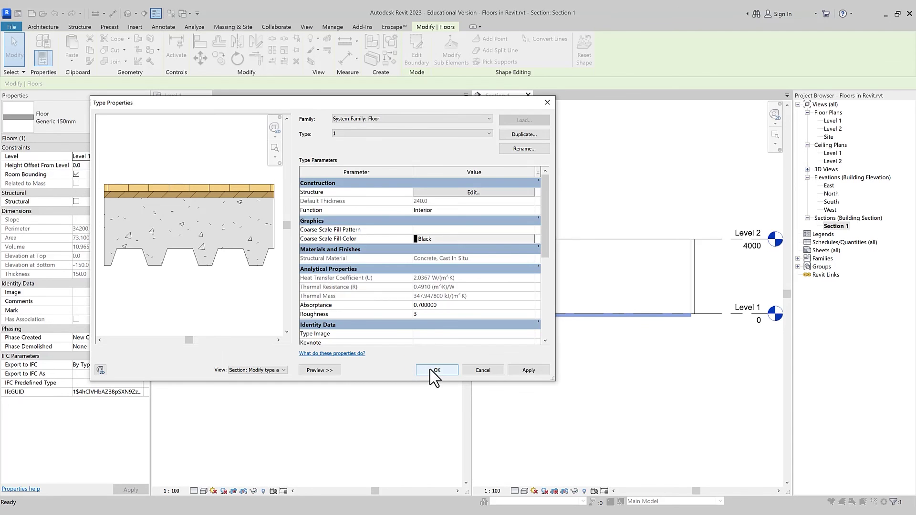
left_click(437, 370)
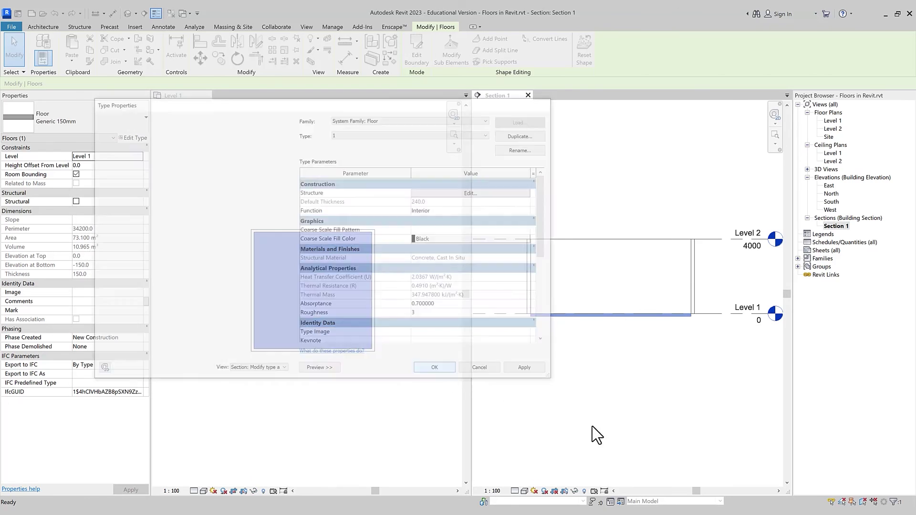